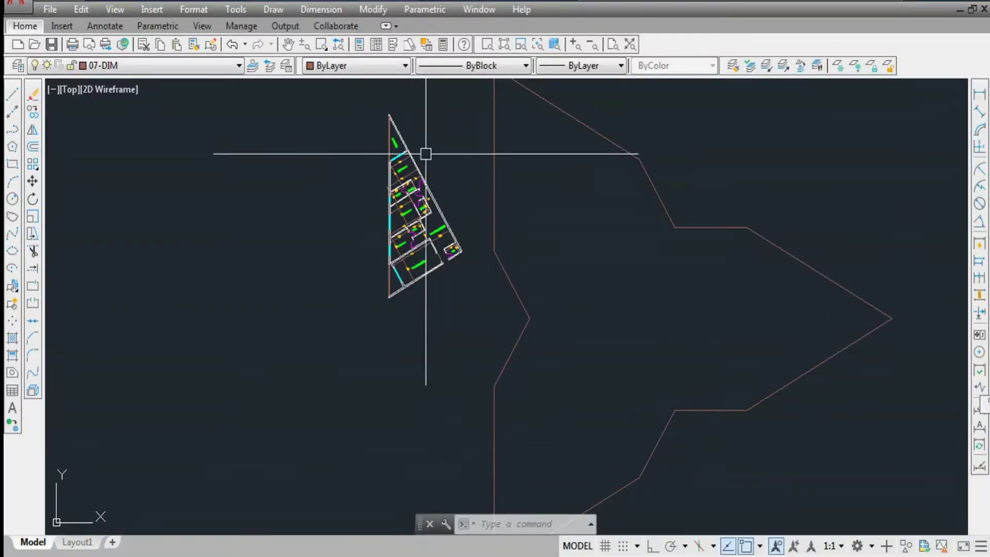
scroll(425, 153, up, 5)
scroll(597, 137, down, 2)
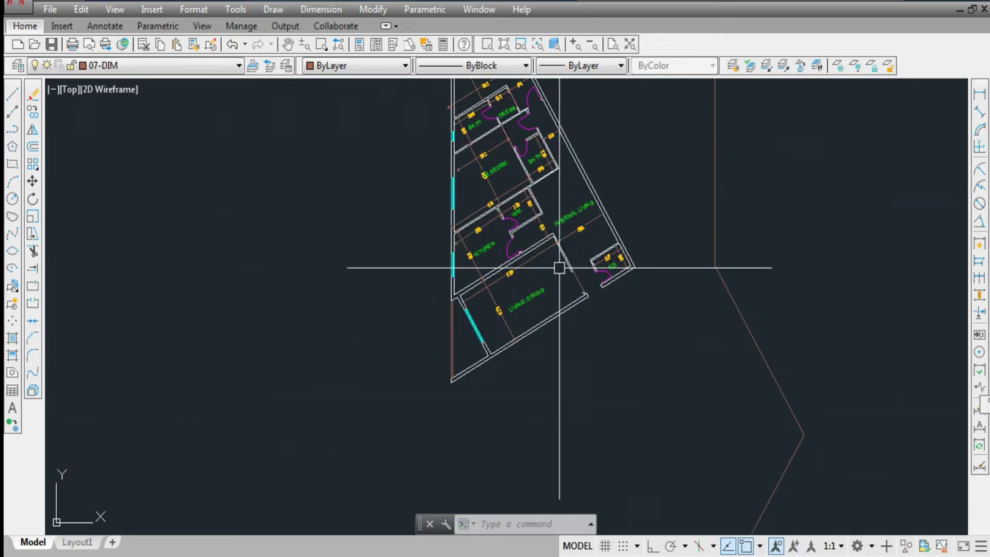
scroll(507, 323, down, 3)
scroll(527, 310, down, 2)
scroll(604, 240, up, 3)
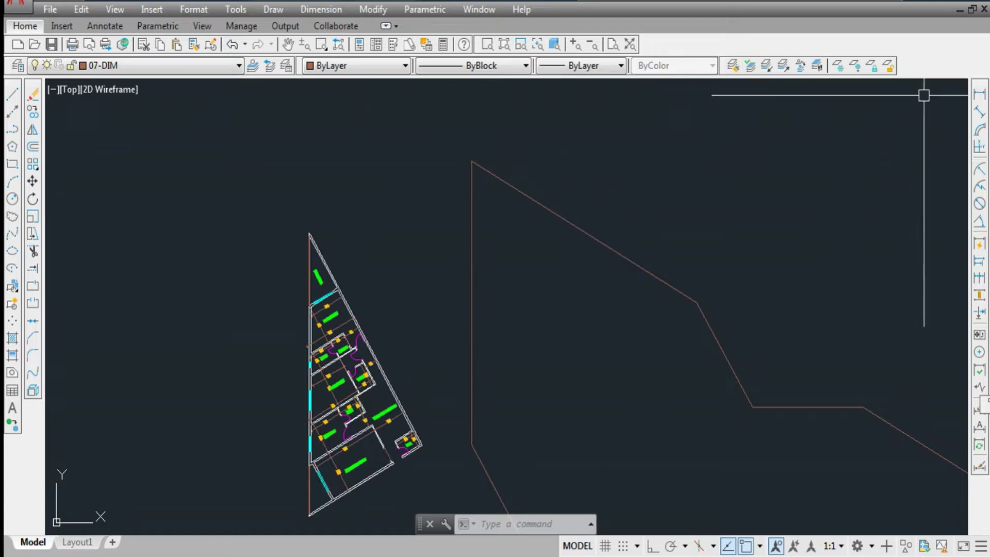
Step: Place an aligned dimension on the first site outline edge
click(979, 112)
click(667, 283)
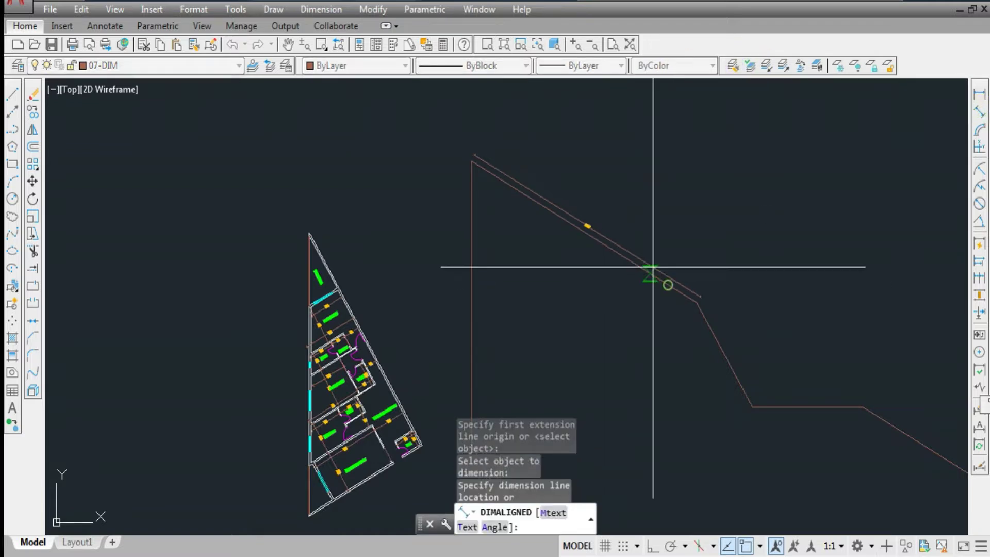
scroll(588, 220, up, 5)
click(588, 219)
scroll(588, 219, down, 5)
key(Return)
key(Return)
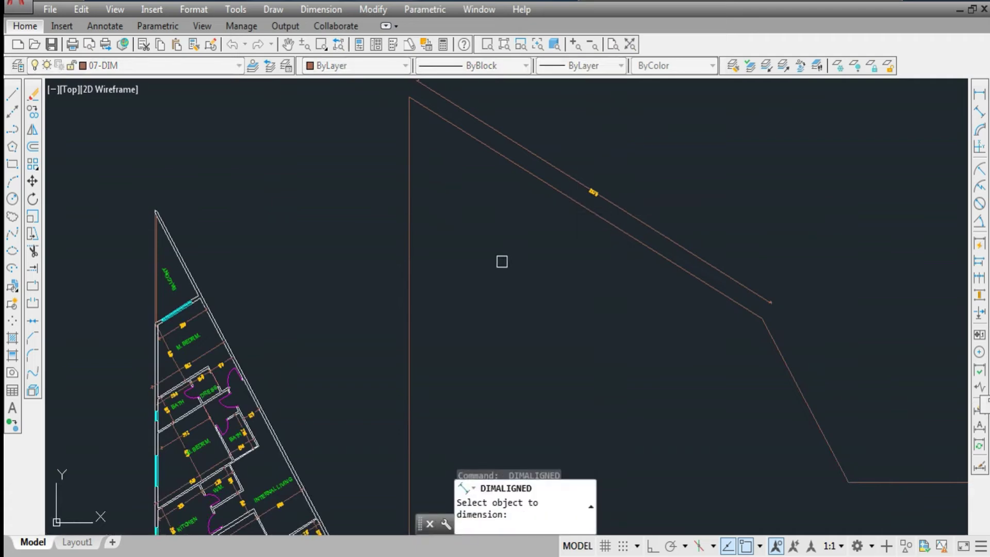
Step: Dimension the vertical outline edge (2876) and the lower slanted edge (1225)
click(411, 312)
scroll(412, 311, up, 5)
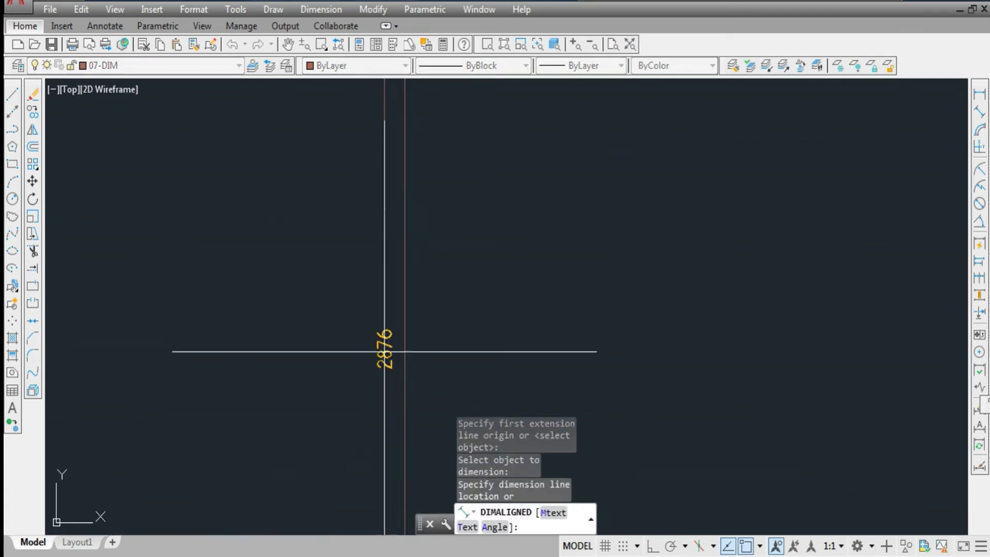
scroll(423, 267, down, 5)
click(423, 268)
key(Return)
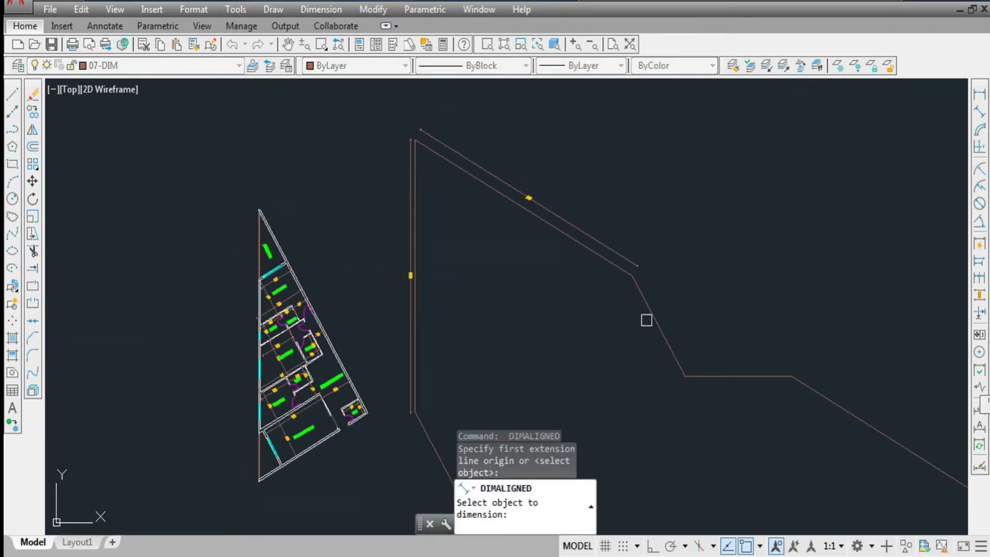
click(652, 320)
scroll(652, 322, up, 5)
click(672, 307)
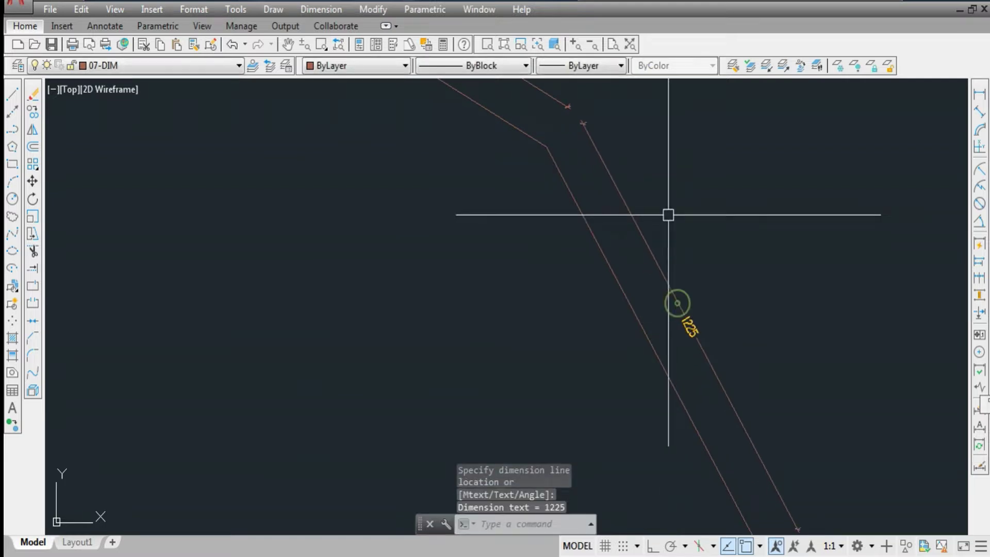
scroll(673, 307, down, 5)
key(Return)
key(Return)
scroll(454, 406, up, 5)
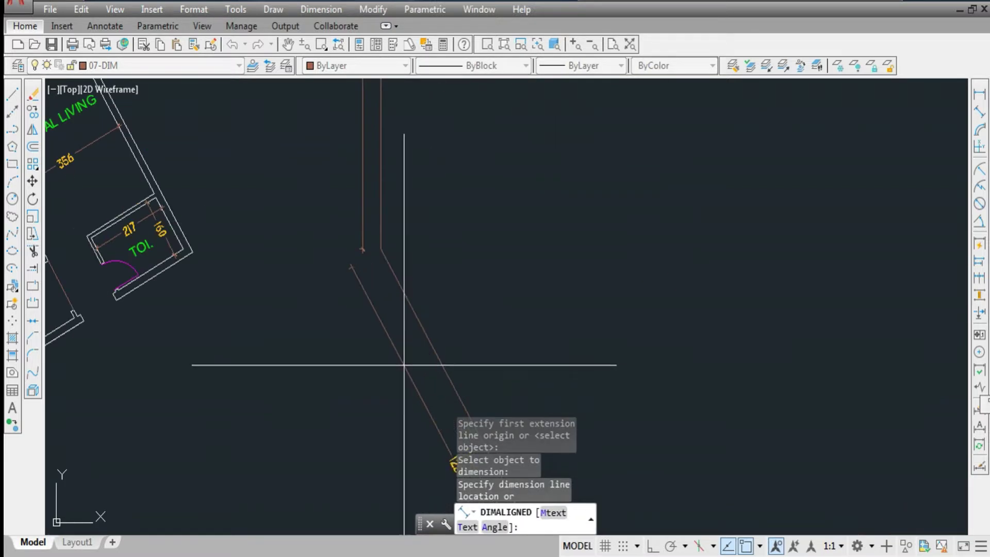
Step: Abandon the unfinished dimension on another outline edge and clear the selection
click(449, 464)
scroll(391, 358, down, 6)
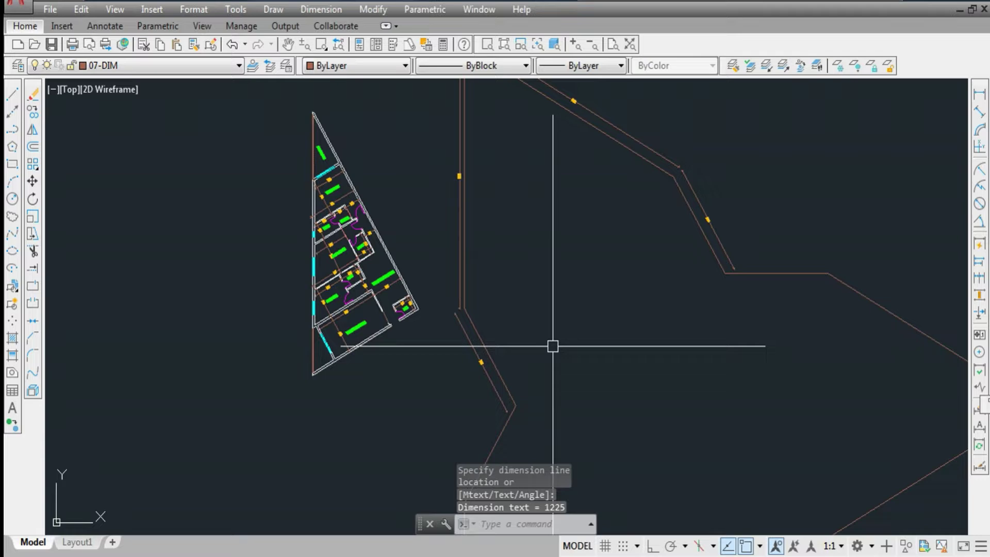
scroll(410, 217, up, 5)
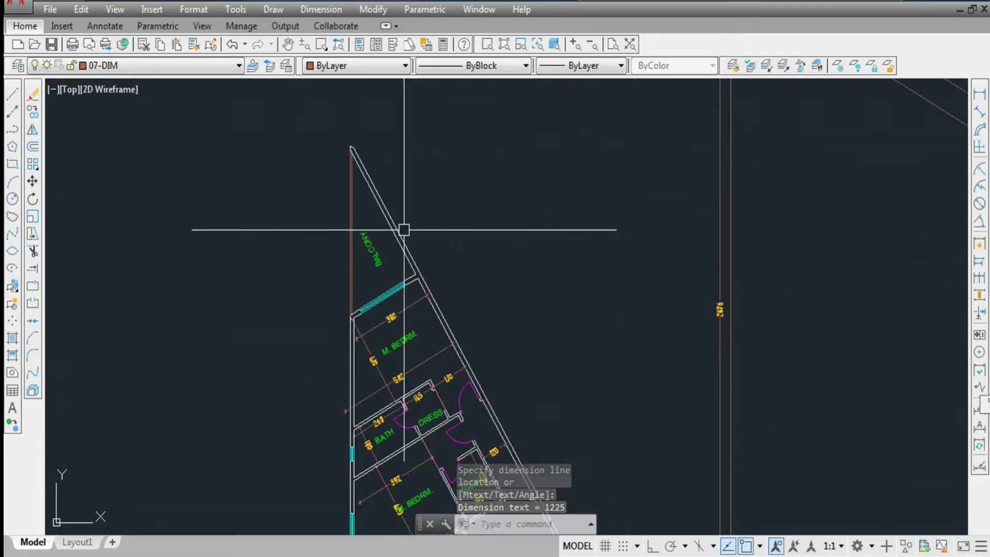
key(Escape)
click(414, 256)
key(Escape)
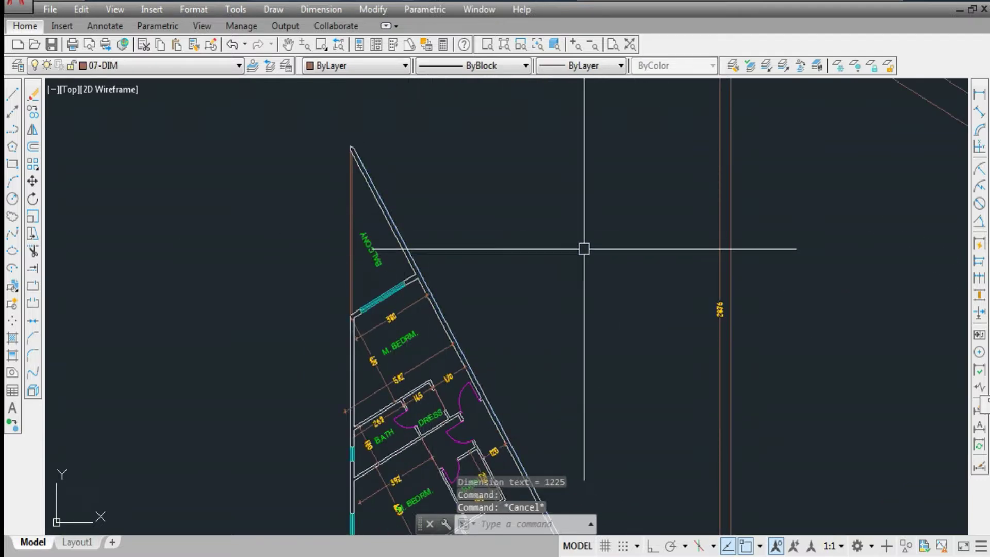
Step: Set the site polyline's colour to Red from the Properties toolbar colour list
click(720, 255)
scroll(503, 267, down, 3)
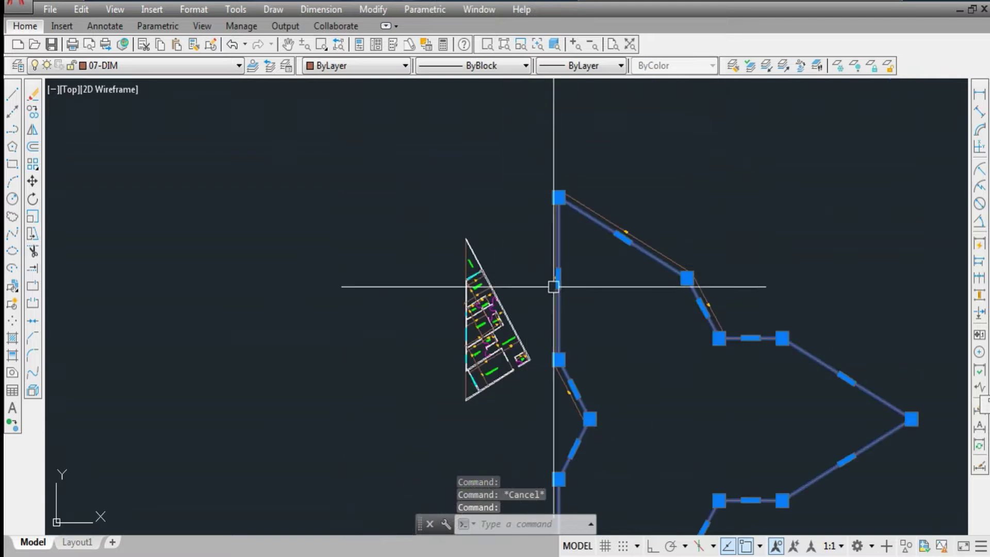
scroll(620, 232, down, 2)
scroll(634, 333, up, 2)
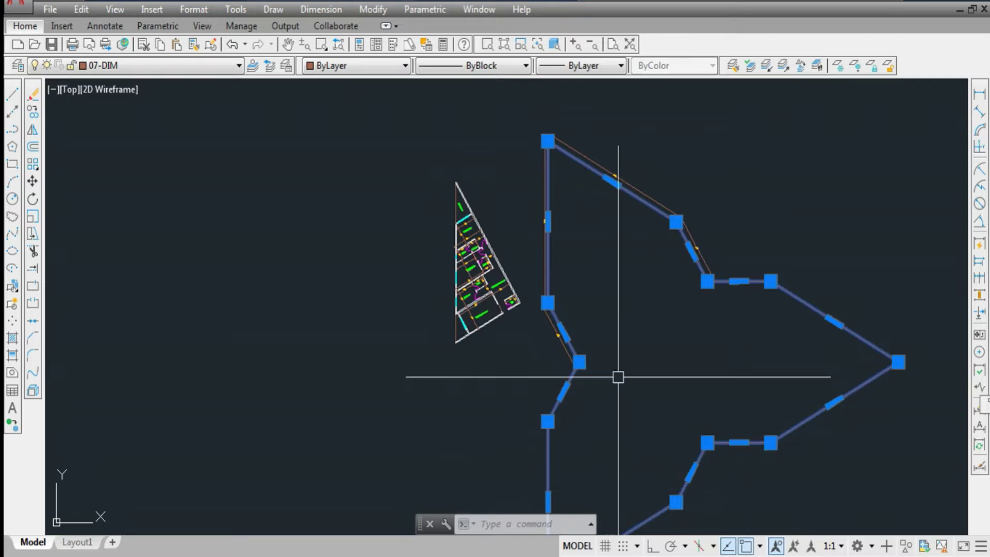
click(331, 65)
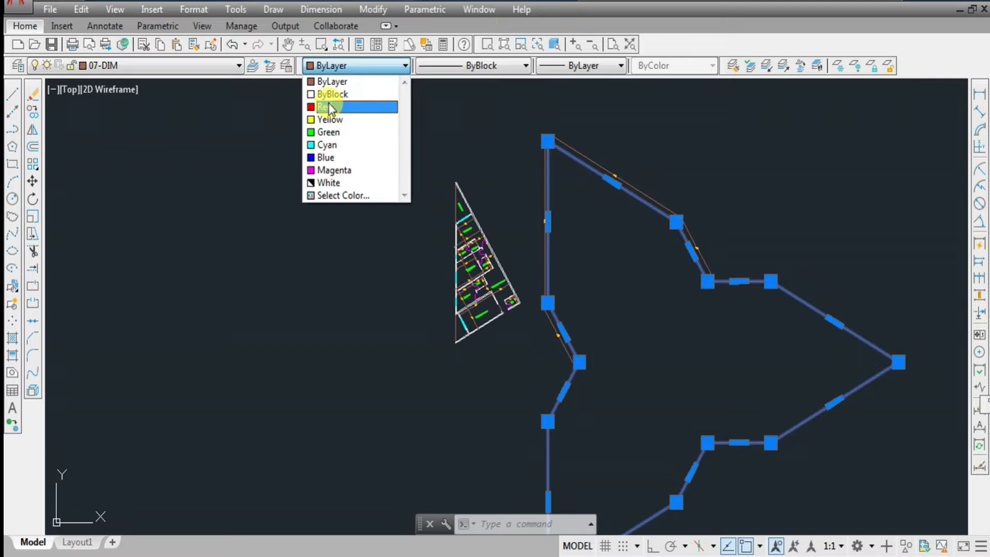
click(331, 107)
key(Escape)
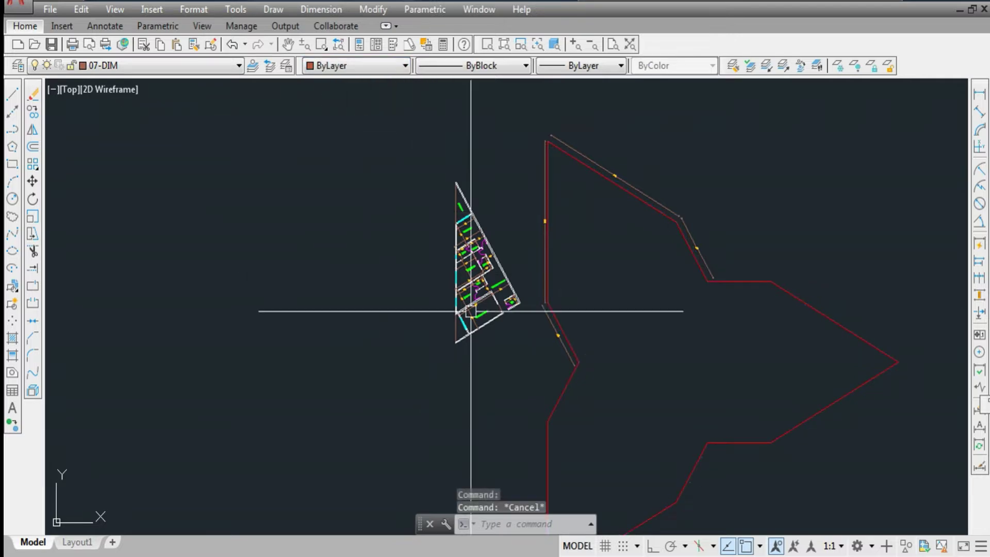
scroll(472, 309, up, 2)
scroll(500, 316, up, 2)
scroll(500, 315, up, 3)
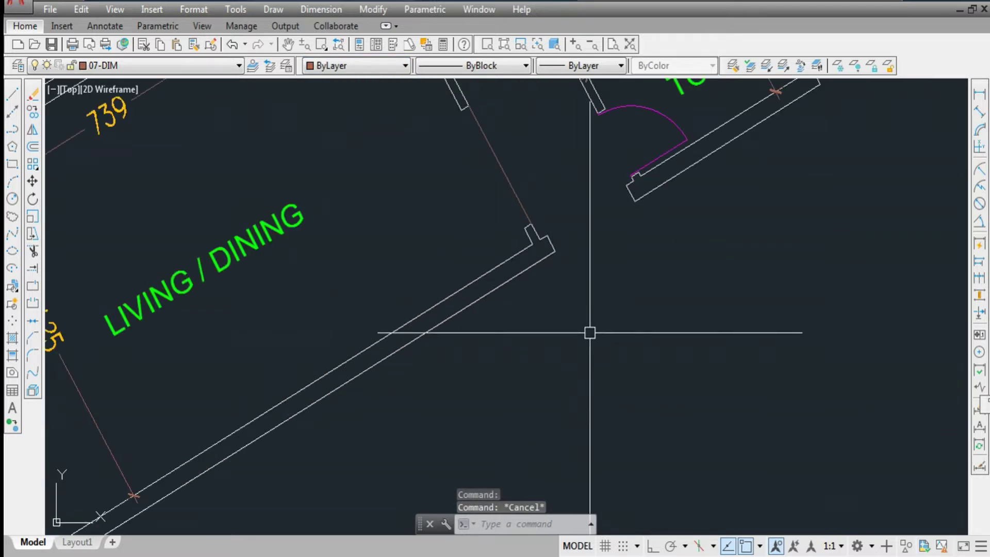
scroll(588, 332, down, 2)
scroll(449, 248, down, 3)
scroll(449, 248, down, 2)
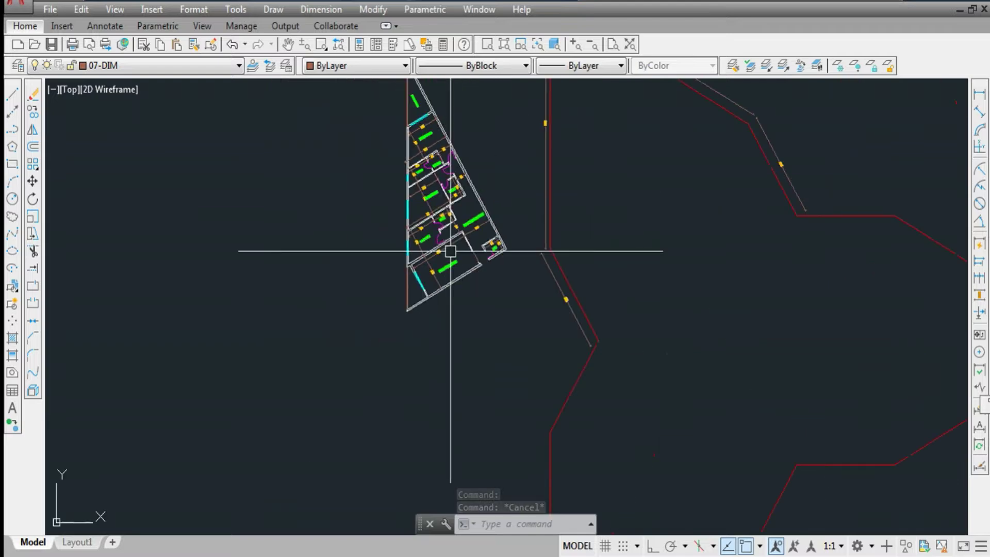
scroll(429, 186, up, 5)
Step: Copy the door swing beside DRESS to the toilet opening
click(449, 159)
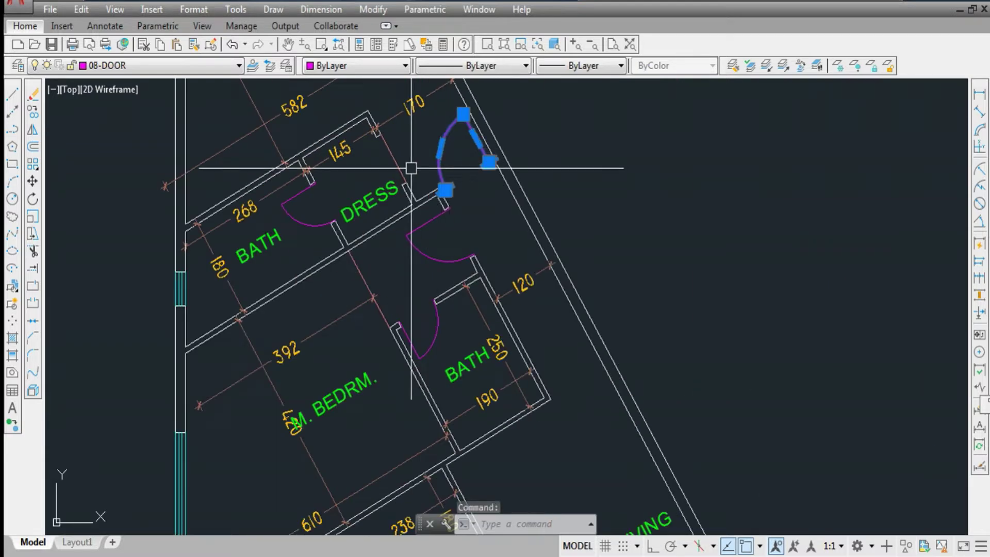
text(co)
key(Return)
scroll(480, 170, up, 5)
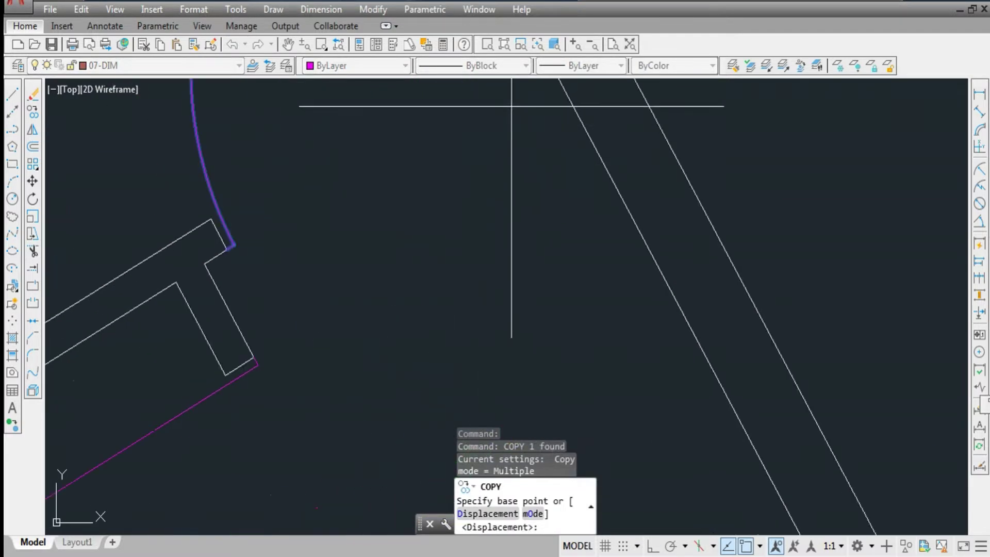
scroll(517, 133, down, 2)
scroll(517, 133, up, 4)
click(511, 124)
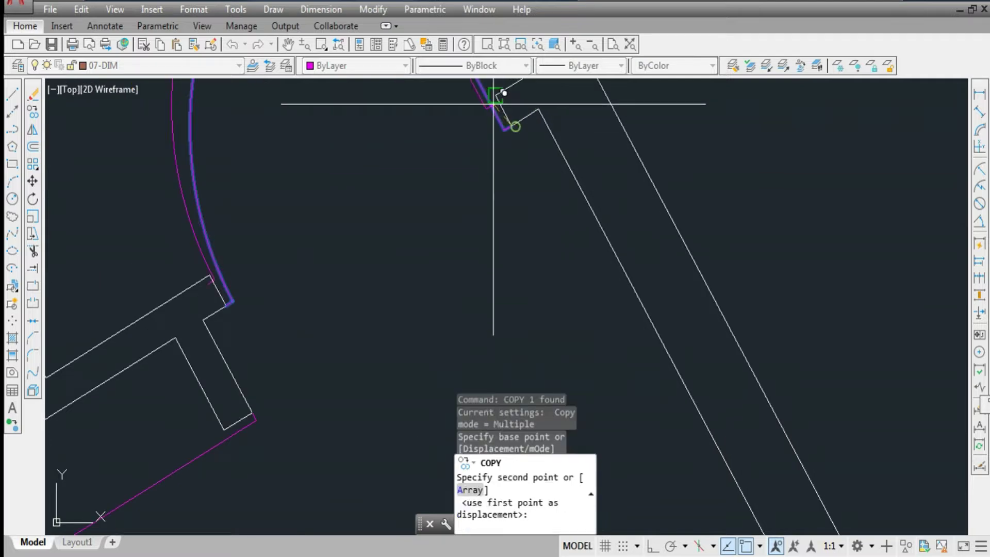
scroll(511, 124, down, 6)
scroll(511, 294, down, 2)
scroll(568, 363, up, 3)
scroll(569, 363, up, 3)
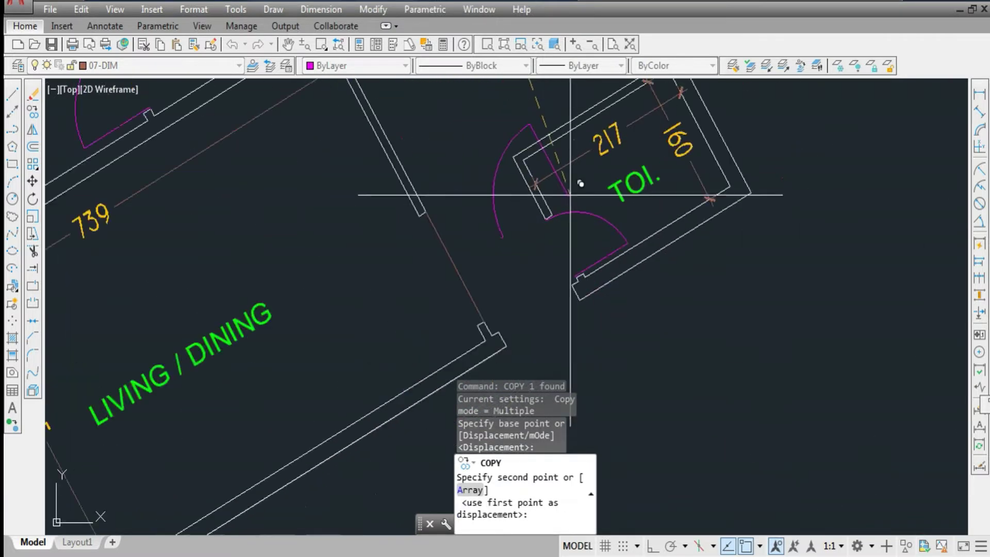
scroll(577, 256, up, 3)
scroll(586, 205, up, 3)
click(586, 206)
key(Escape)
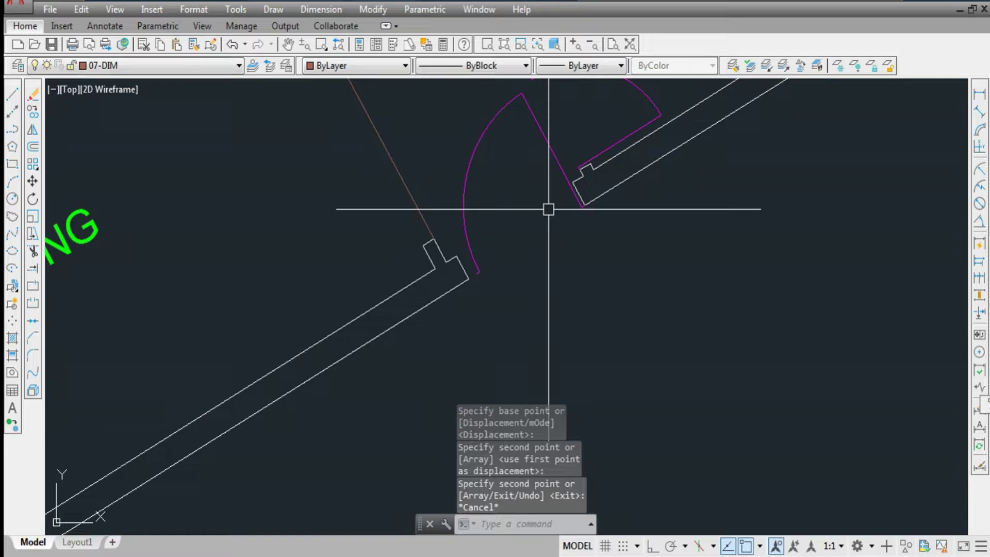
scroll(585, 206, down, 4)
scroll(495, 232, up, 4)
Step: Scale the copied door by reference so it spans the toilet doorway
click(499, 228)
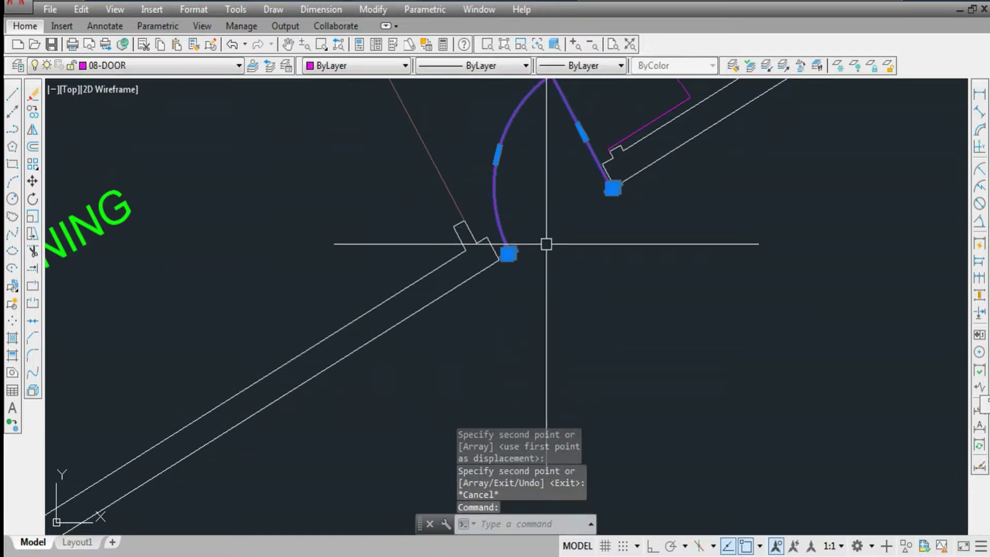
text(sc)
key(Return)
scroll(618, 185, up, 4)
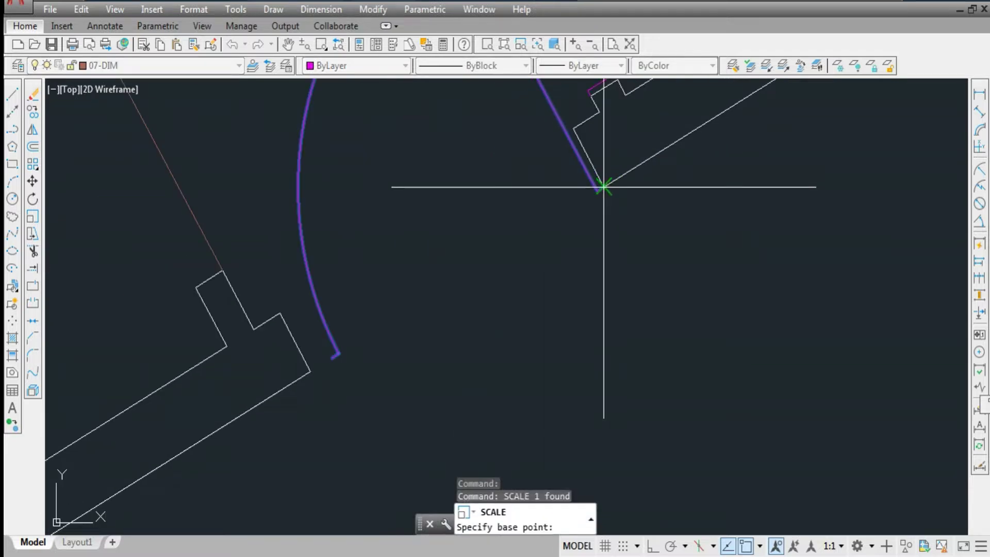
click(605, 186)
text(r)
key(Return)
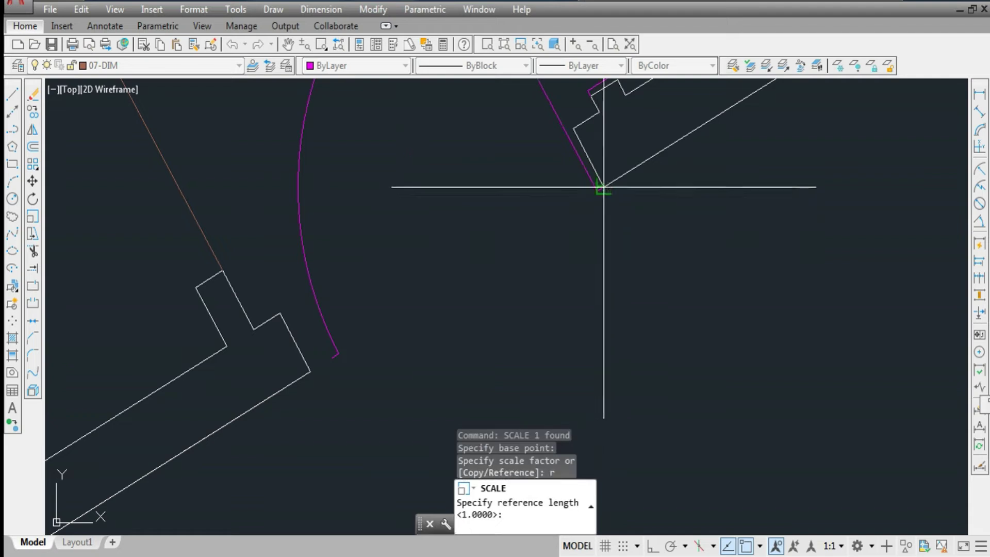
click(604, 187)
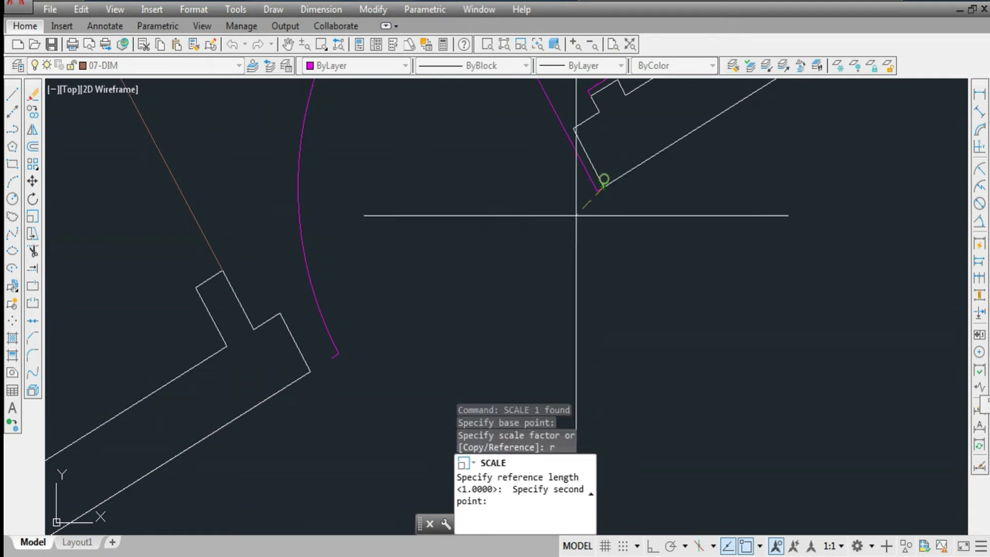
click(325, 360)
key(Return)
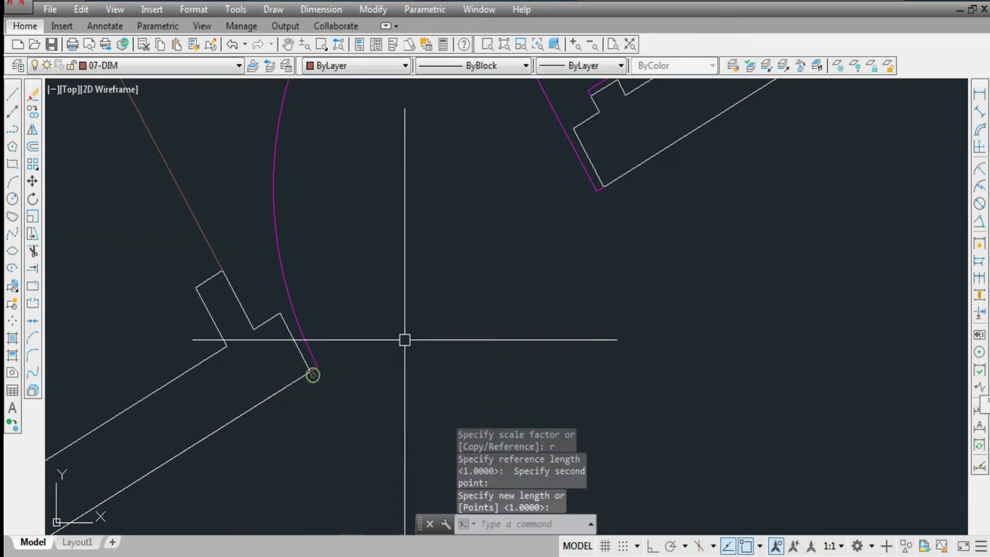
scroll(534, 317, down, 3)
scroll(542, 332, down, 3)
scroll(500, 334, up, 3)
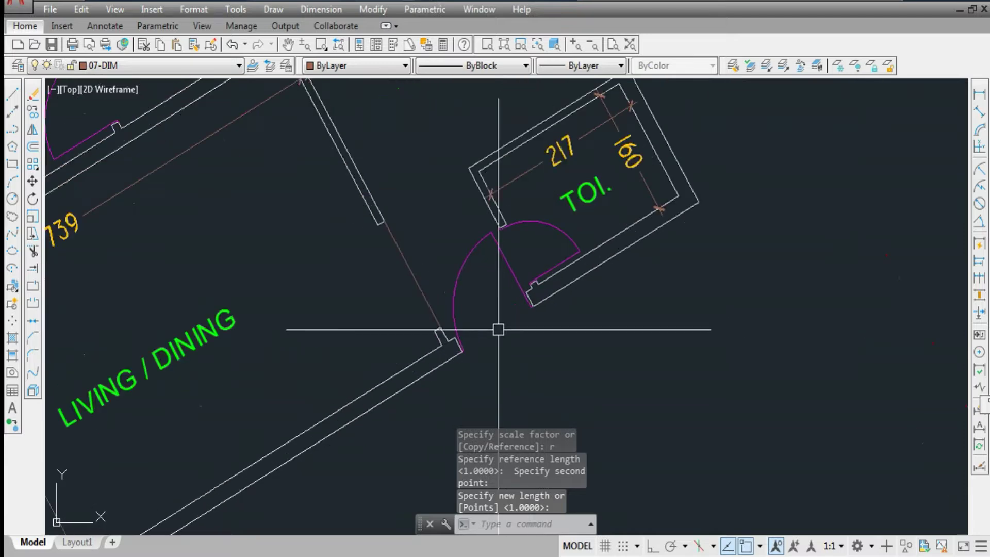
scroll(524, 317, down, 3)
scroll(525, 310, down, 3)
scroll(524, 310, up, 1)
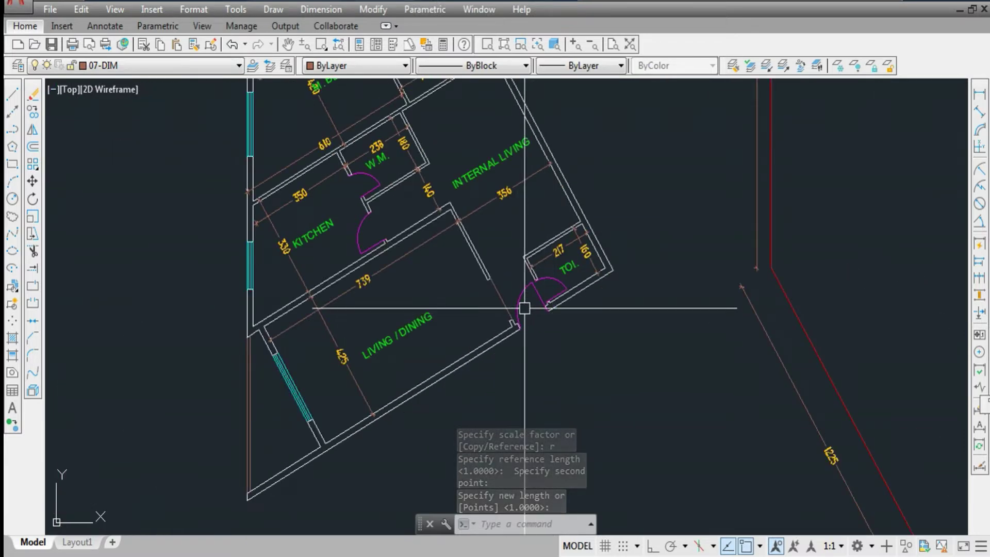
scroll(525, 310, up, 3)
scroll(526, 290, down, 3)
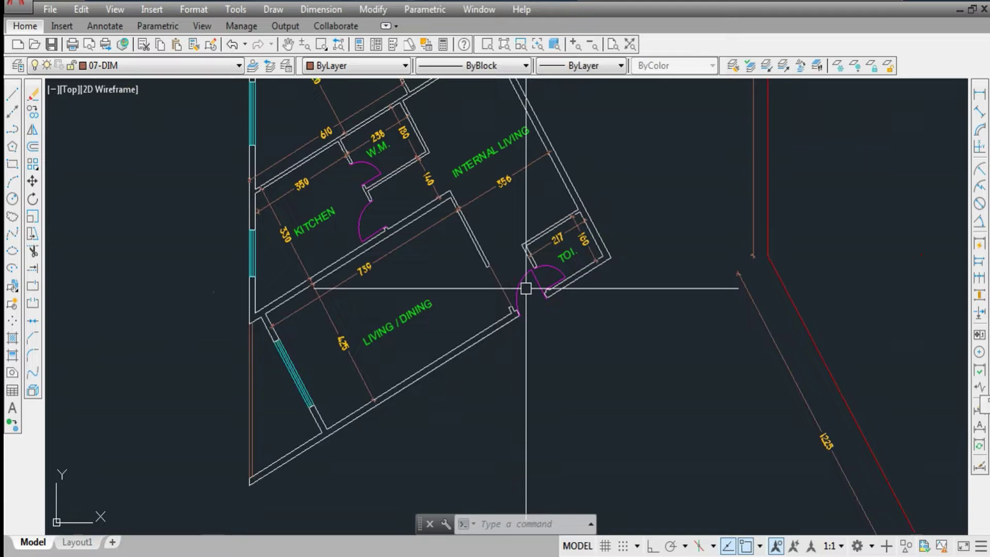
scroll(525, 289, up, 3)
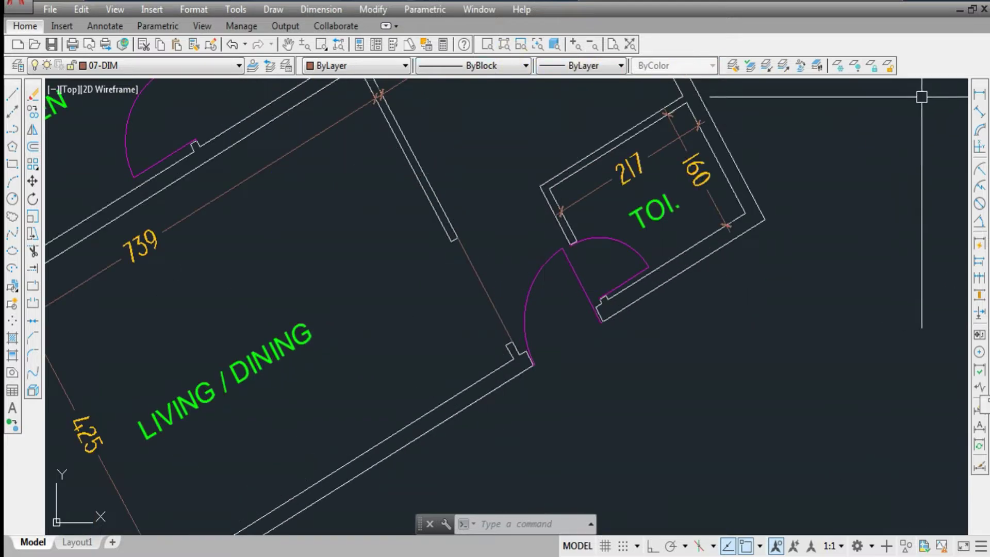
Step: Discard an unwanted 65 linear dimension and place the 130 aligned wall-gap dimension
click(977, 97)
scroll(543, 232, up, 2)
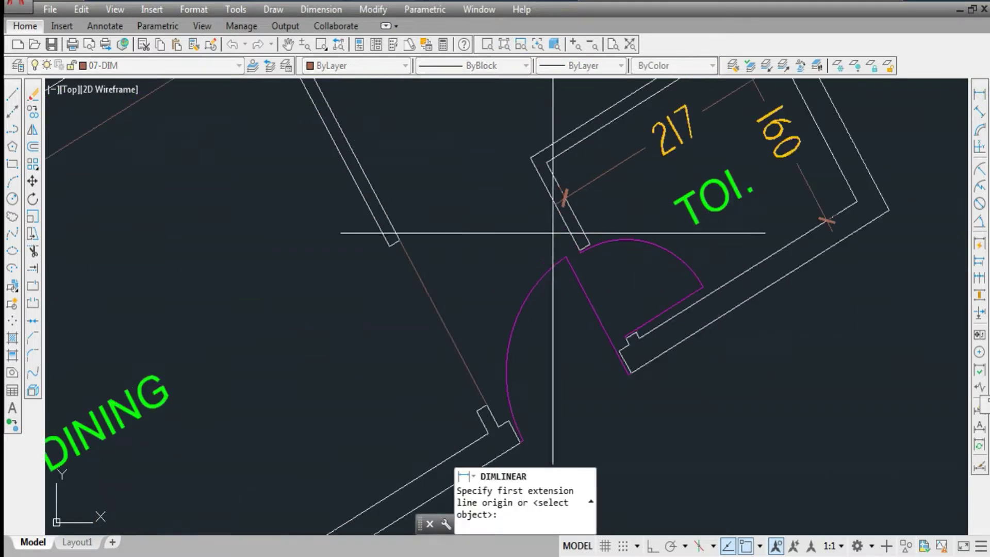
click(543, 184)
click(410, 267)
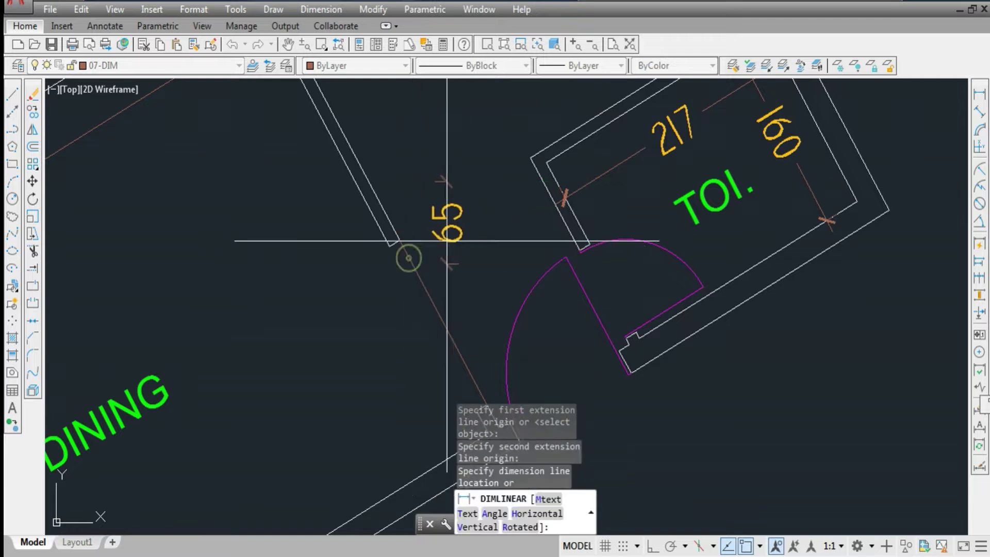
key(Escape)
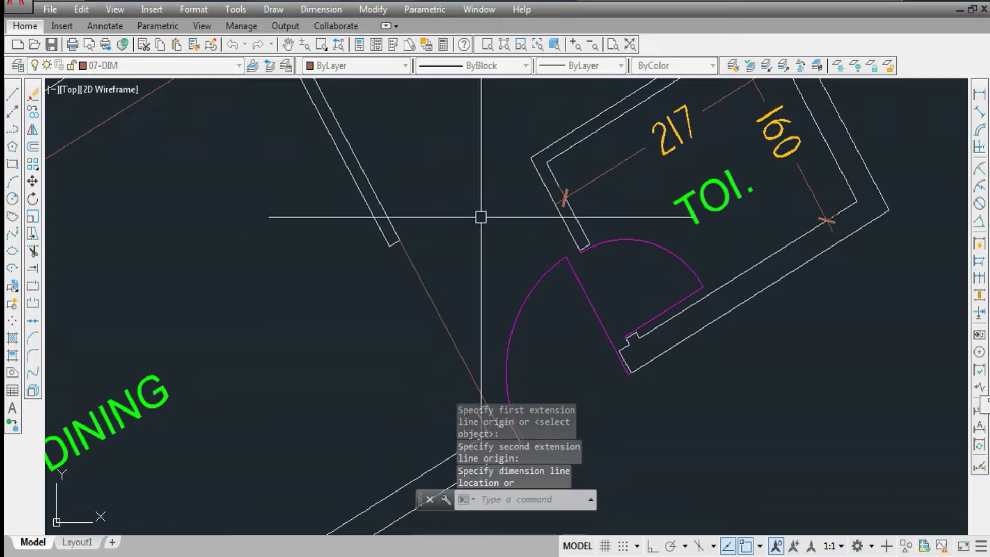
click(977, 109)
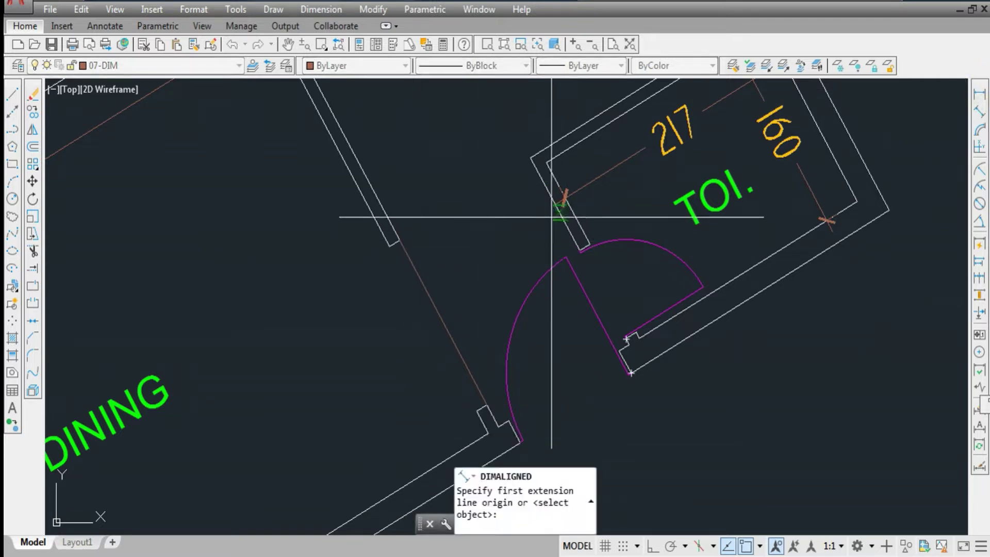
click(538, 190)
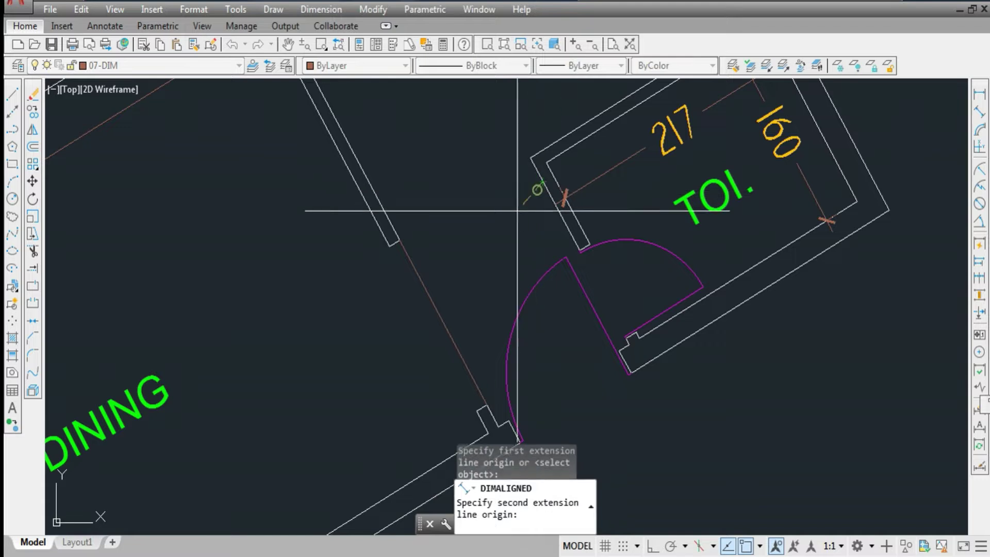
click(410, 267)
click(520, 226)
Step: Abandon matching properties from 217, then move the 130 dimension in line with it
click(596, 170)
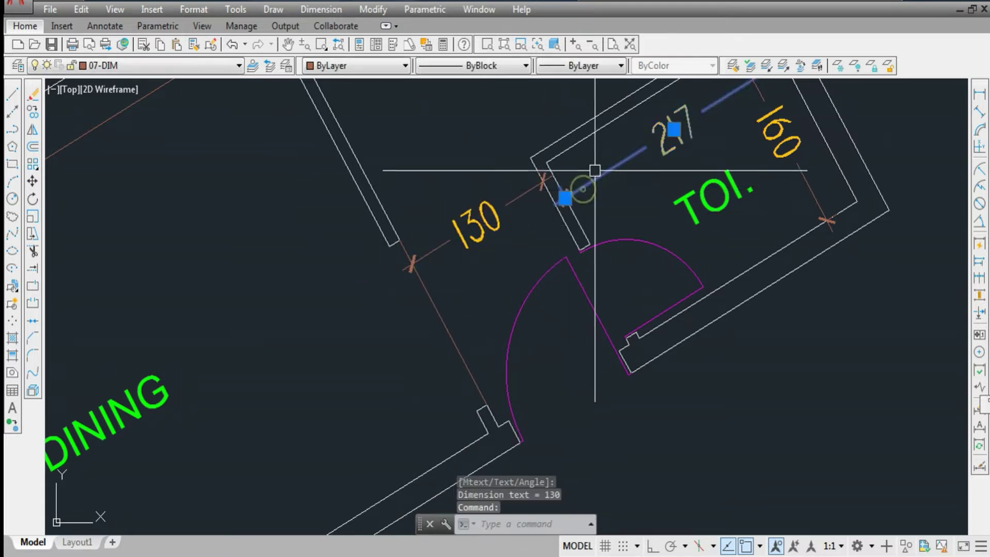
text(ma)
key(Return)
key(Escape)
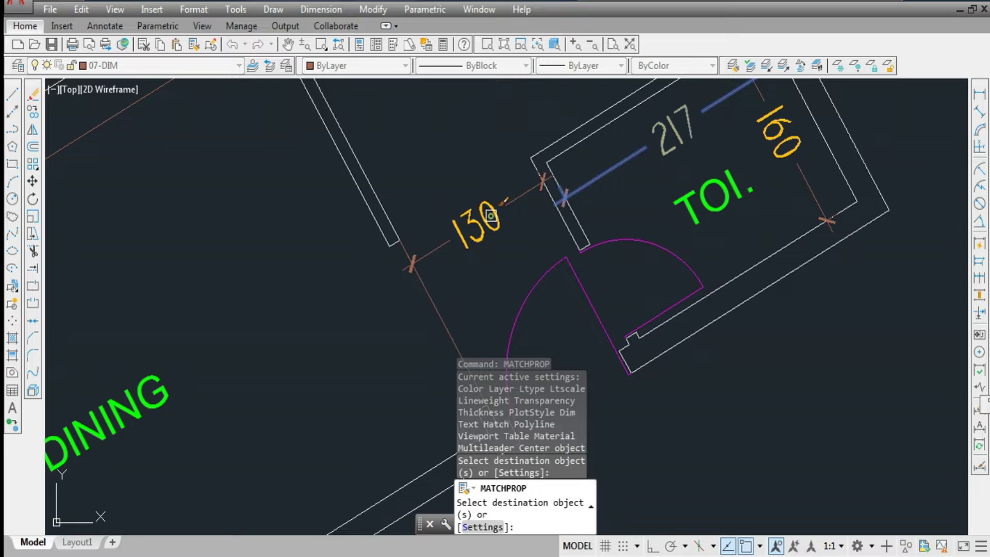
scroll(625, 209, down, 3)
scroll(542, 232, up, 3)
click(555, 177)
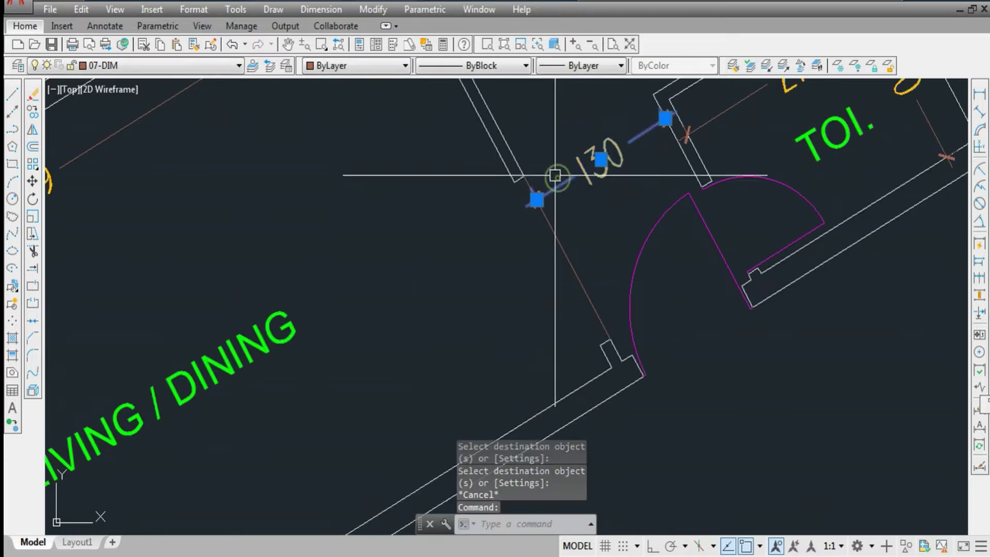
text(m)
key(Return)
scroll(555, 164, up, 3)
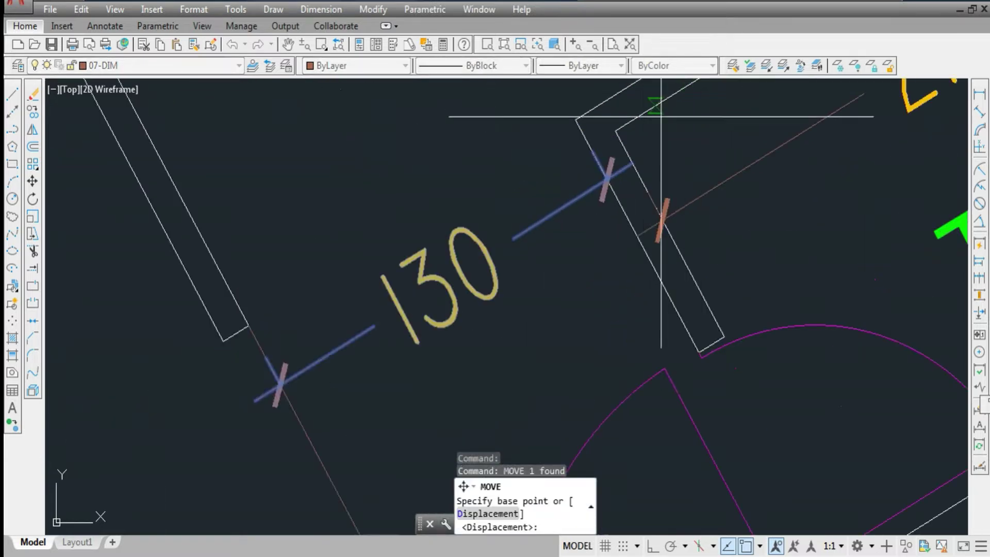
click(634, 165)
scroll(662, 199, up, 2)
click(680, 222)
scroll(680, 222, down, 2)
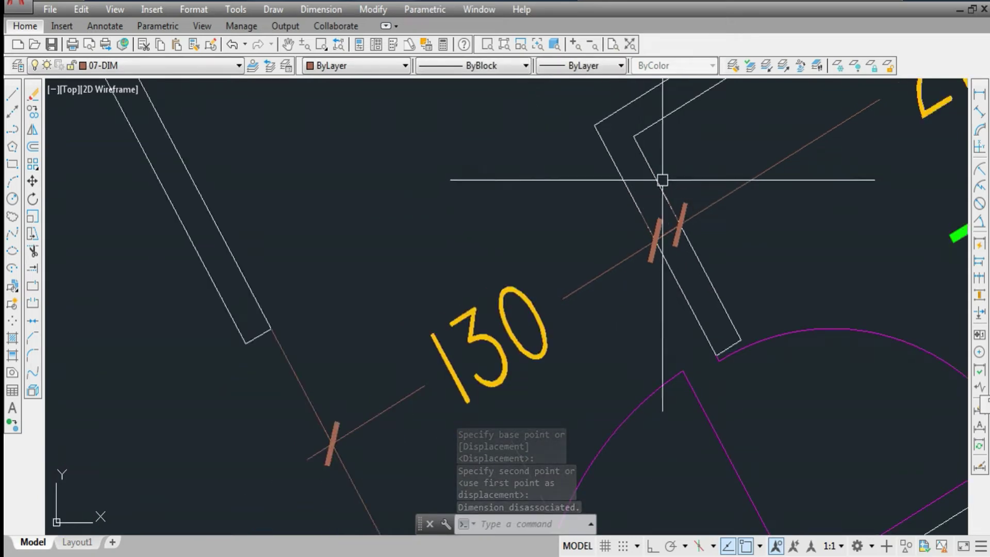
scroll(661, 174, down, 4)
scroll(575, 241, up, 2)
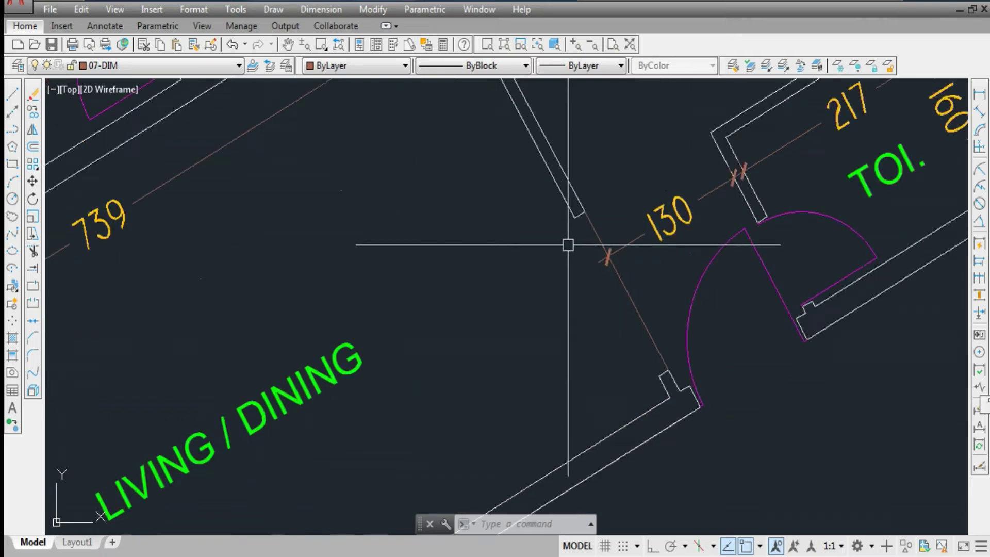
Step: Cancel a stray selection window on the plan
click(594, 220)
scroll(594, 221, up, 2)
key(Escape)
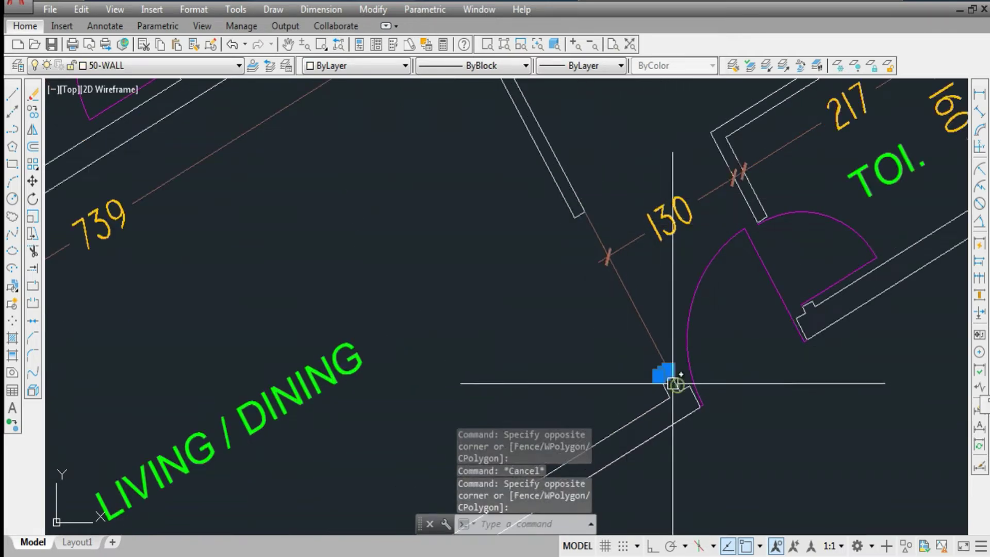
key(Escape)
scroll(666, 364, down, 3)
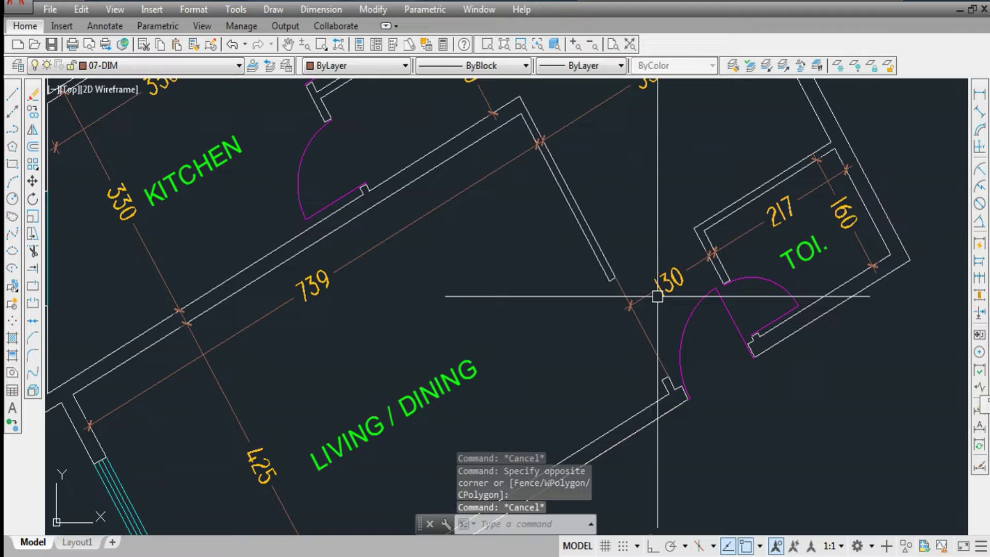
scroll(646, 348, up, 4)
scroll(646, 309, down, 4)
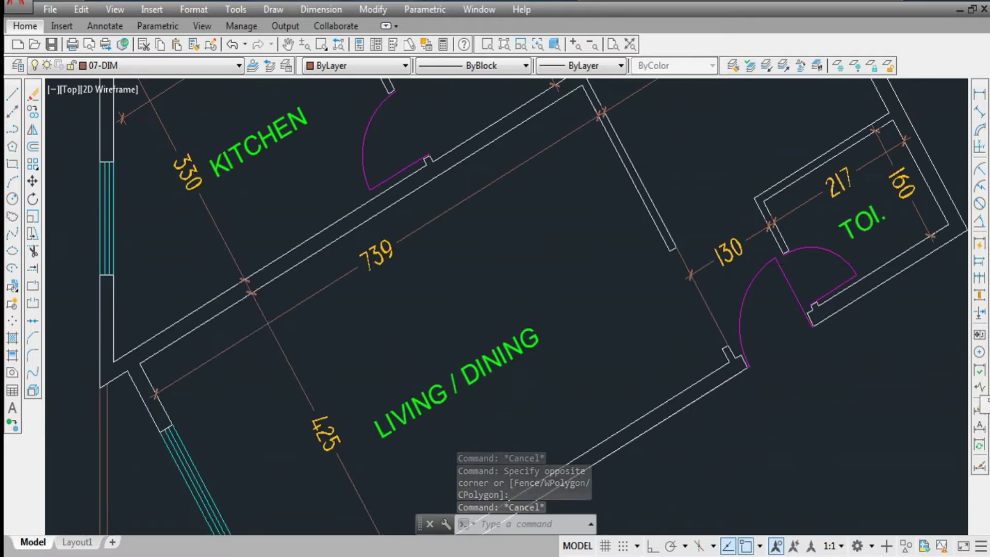
scroll(673, 279, up, 2)
scroll(666, 286, down, 2)
scroll(655, 255, down, 2)
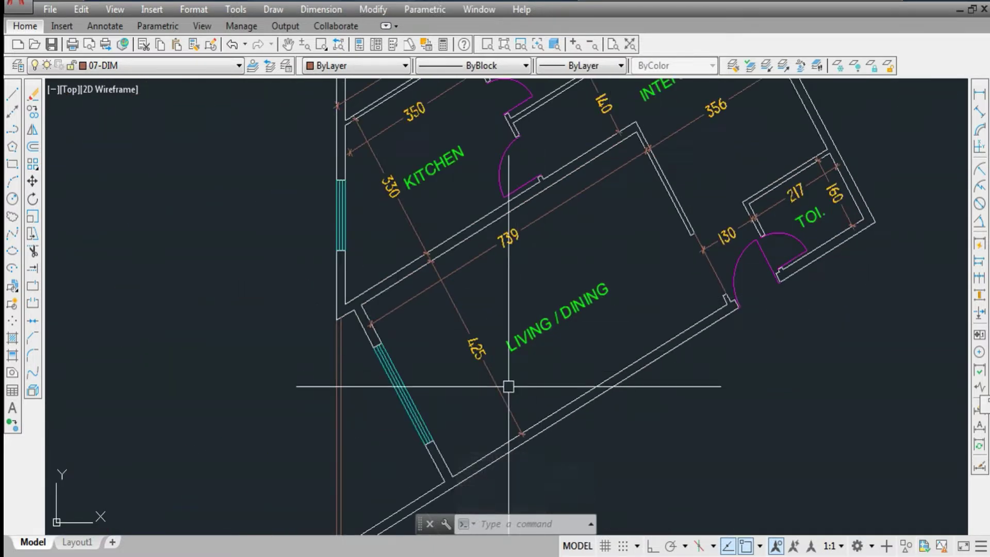
scroll(509, 387, up, 2)
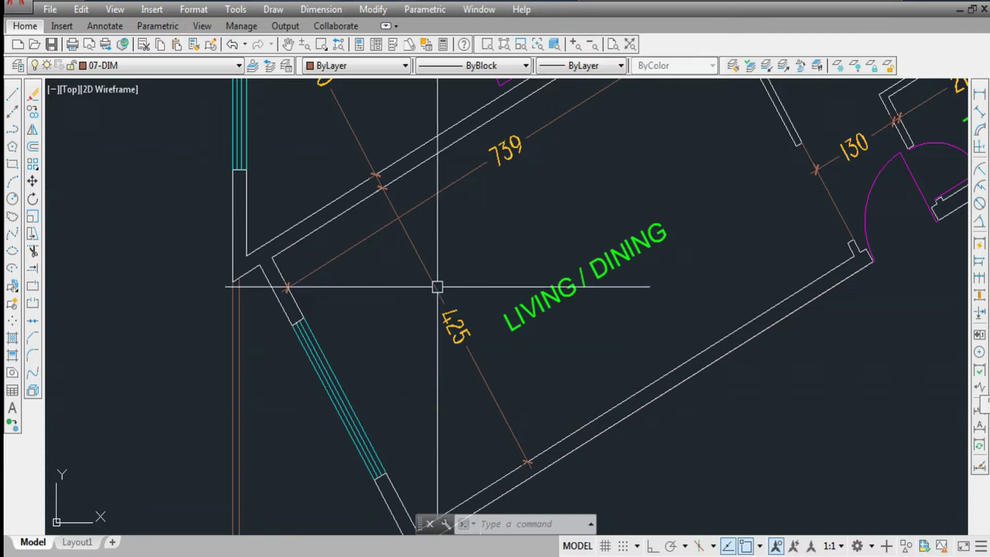
scroll(418, 316, down, 2)
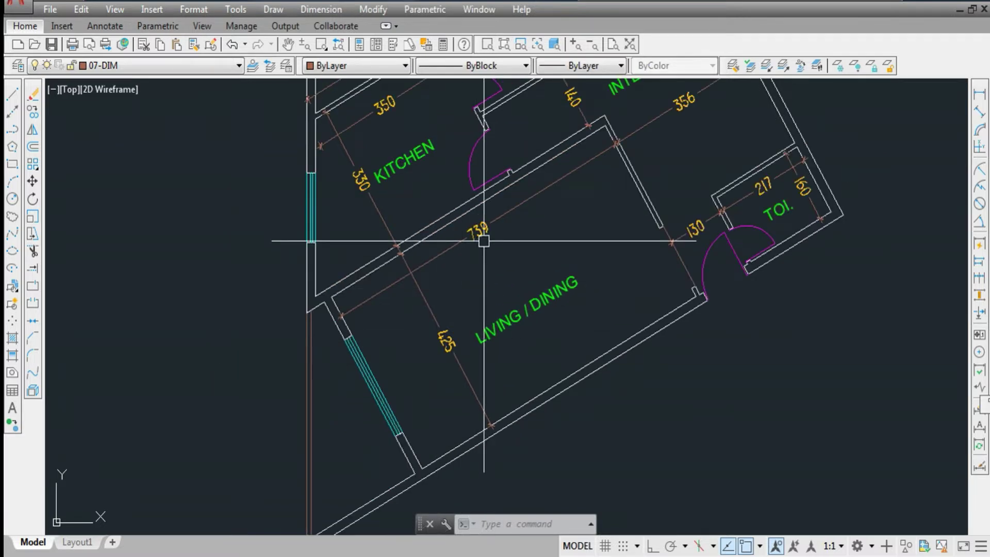
scroll(495, 294, down, 2)
scroll(515, 297, down, 1)
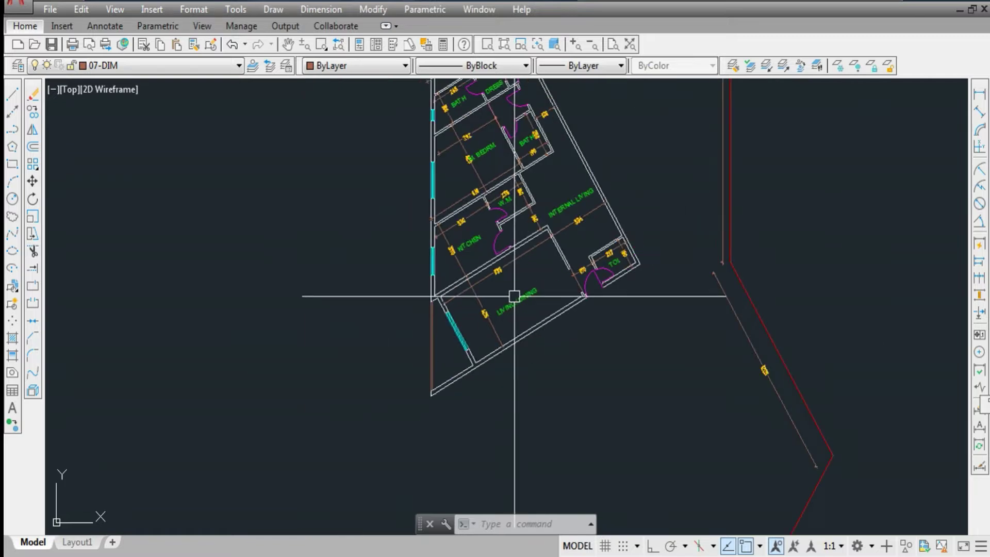
scroll(515, 296, up, 3)
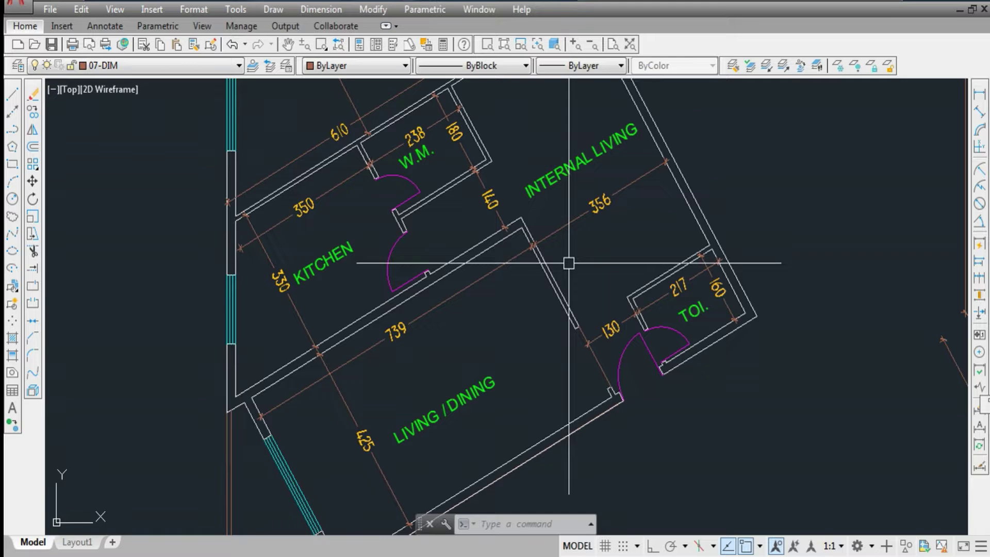
scroll(566, 257, down, 4)
scroll(544, 216, up, 5)
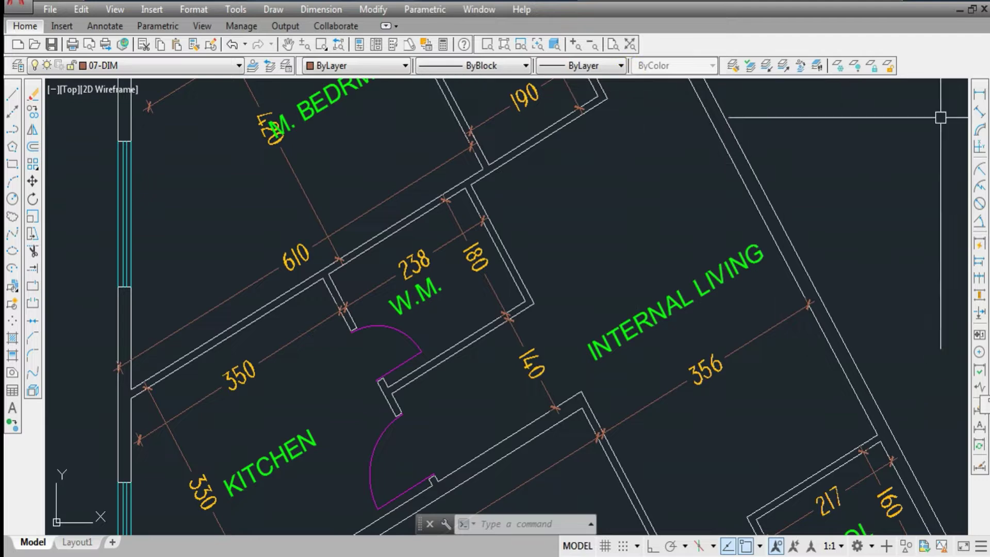
Step: Add the 604 aligned dimension across the internal living room walls
click(976, 112)
click(608, 98)
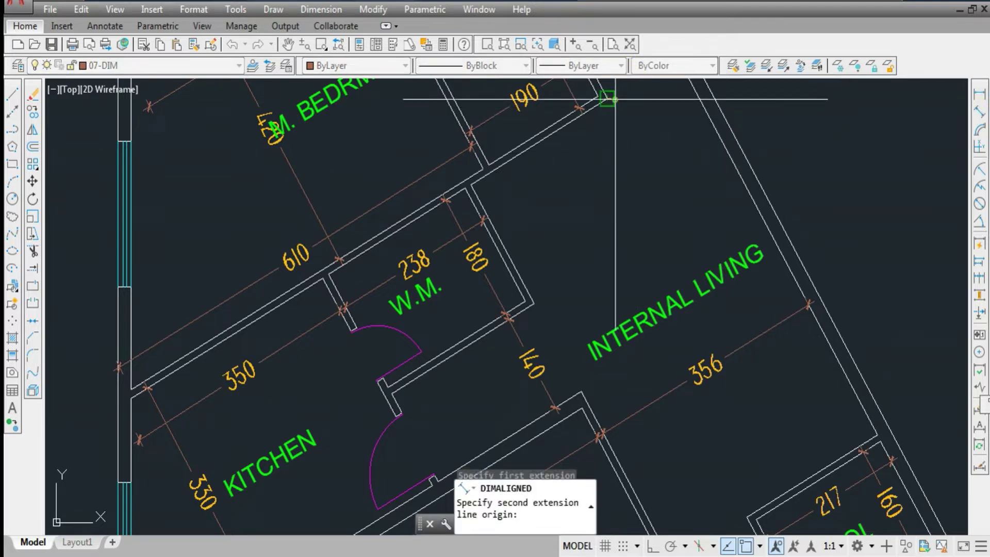
click(808, 476)
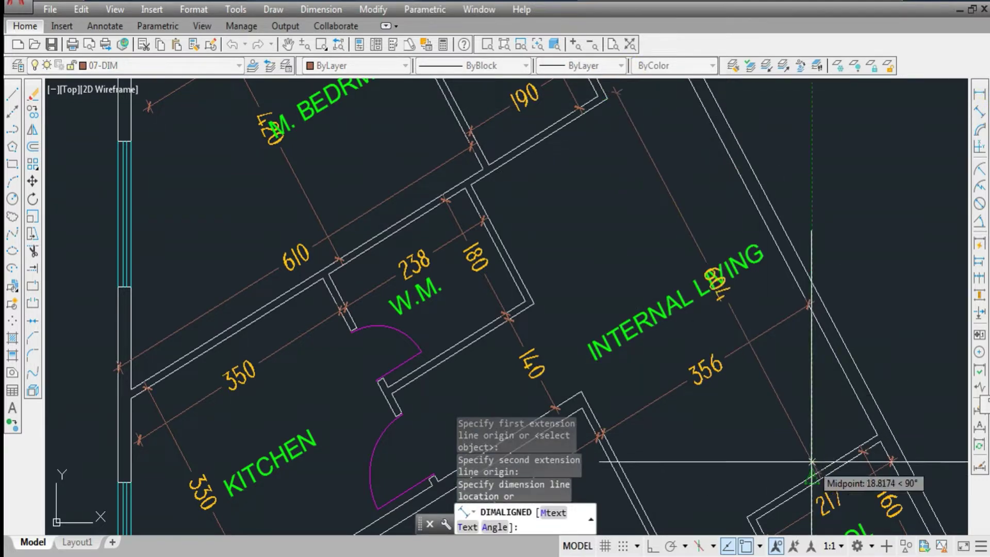
click(714, 277)
Step: Move the INTERNAL LIVING label clear of the 604 dimension
click(666, 300)
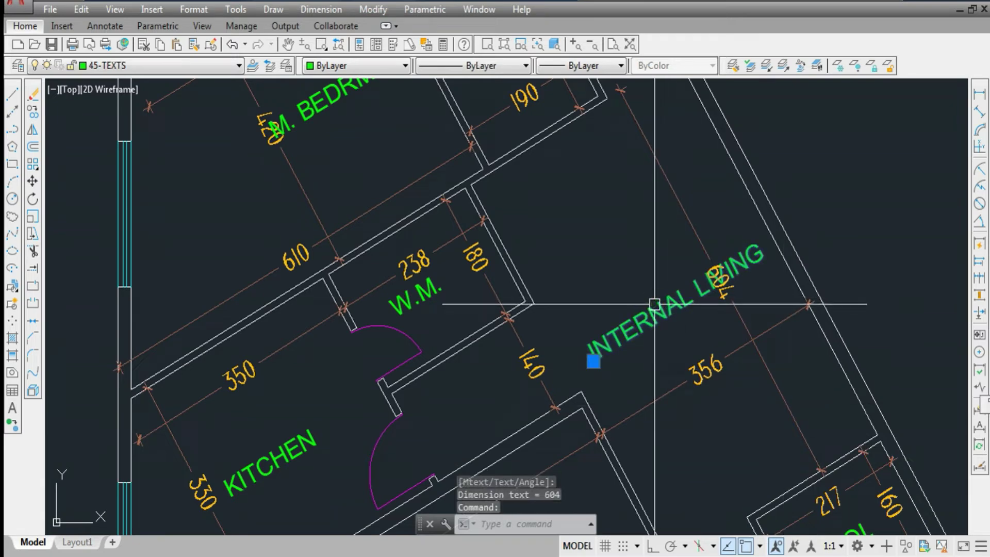
text(m)
key(Return)
text(m)
key(Return)
click(596, 217)
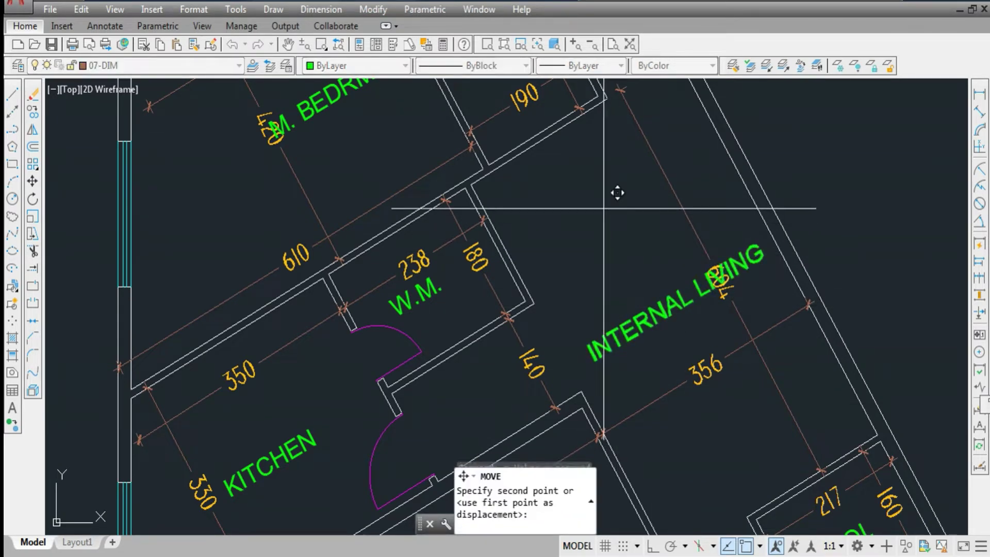
click(621, 245)
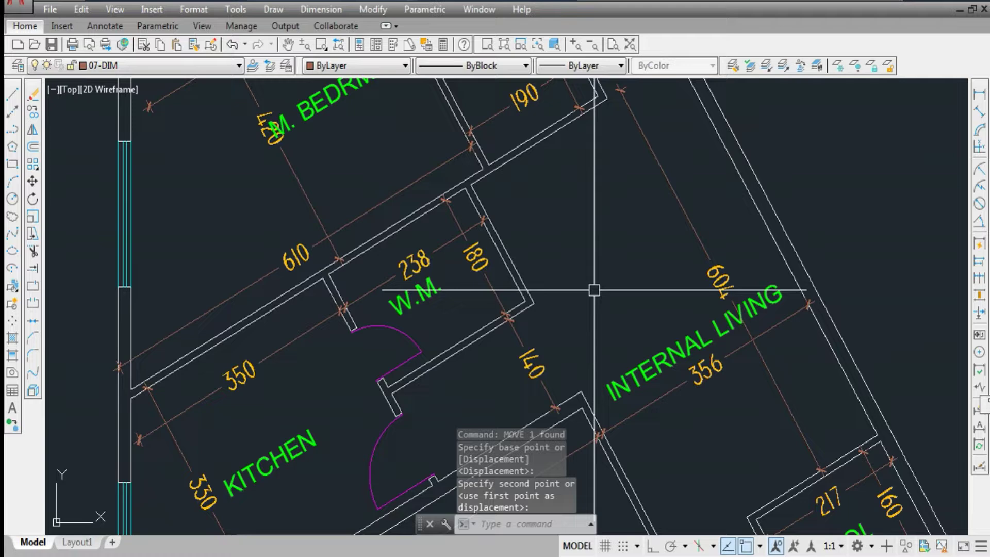
scroll(547, 328, up, 1)
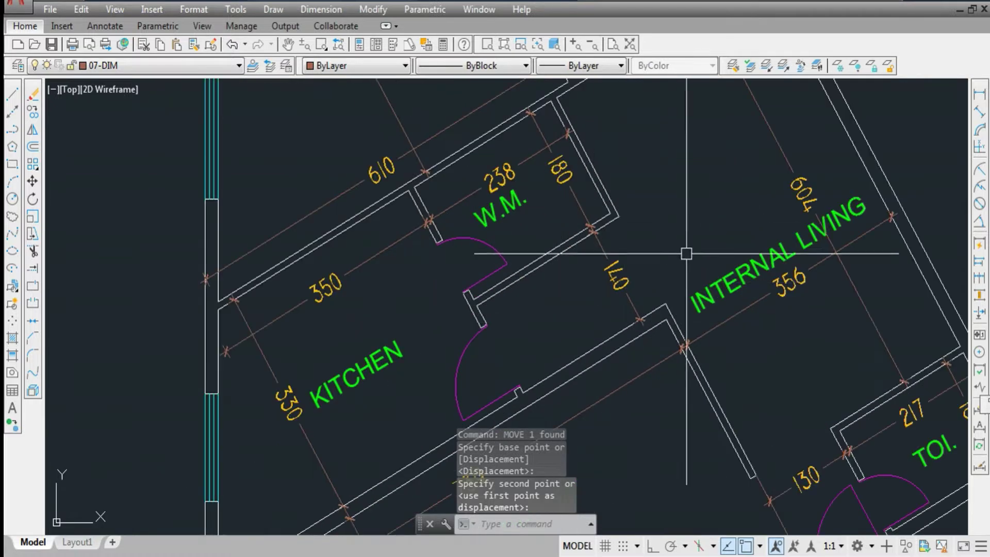
scroll(618, 286, up, 1)
scroll(618, 286, down, 2)
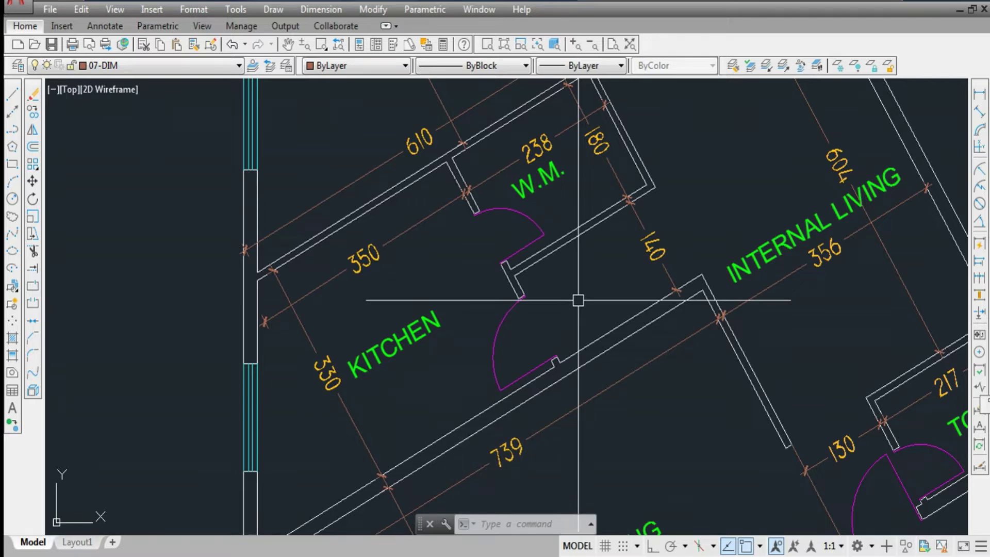
scroll(578, 301, down, 1)
scroll(524, 339, up, 1)
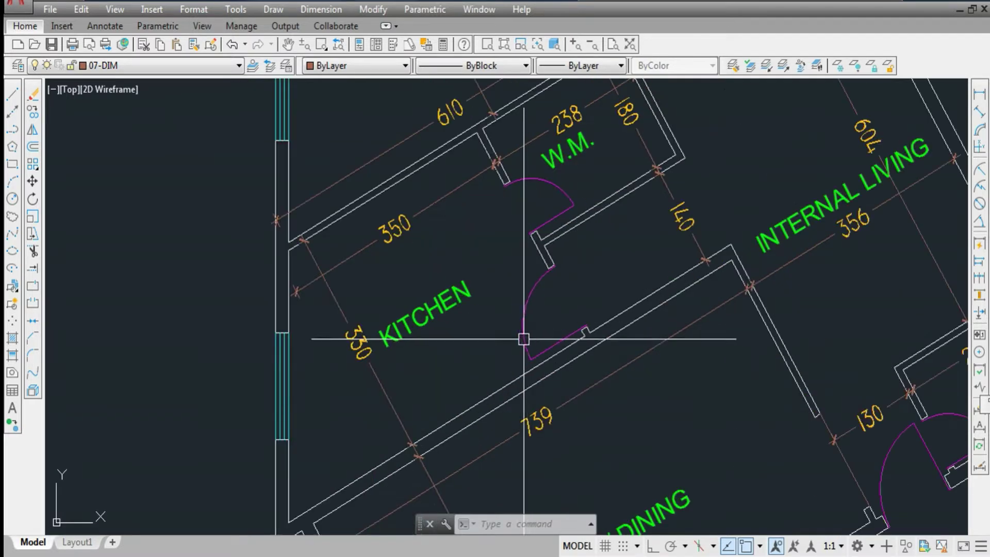
scroll(423, 286, down, 1)
scroll(387, 292, up, 1)
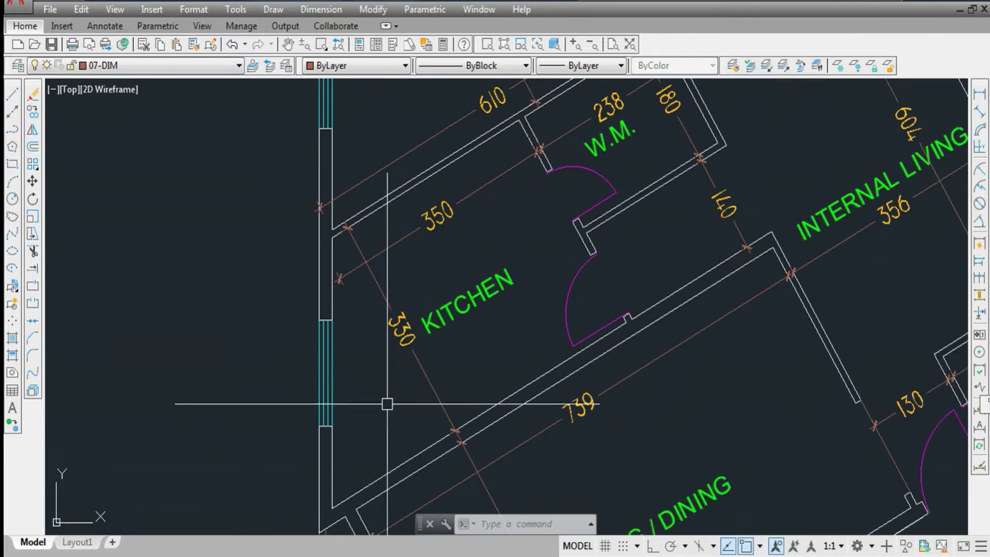
scroll(380, 386, down, 1)
scroll(495, 217, up, 1)
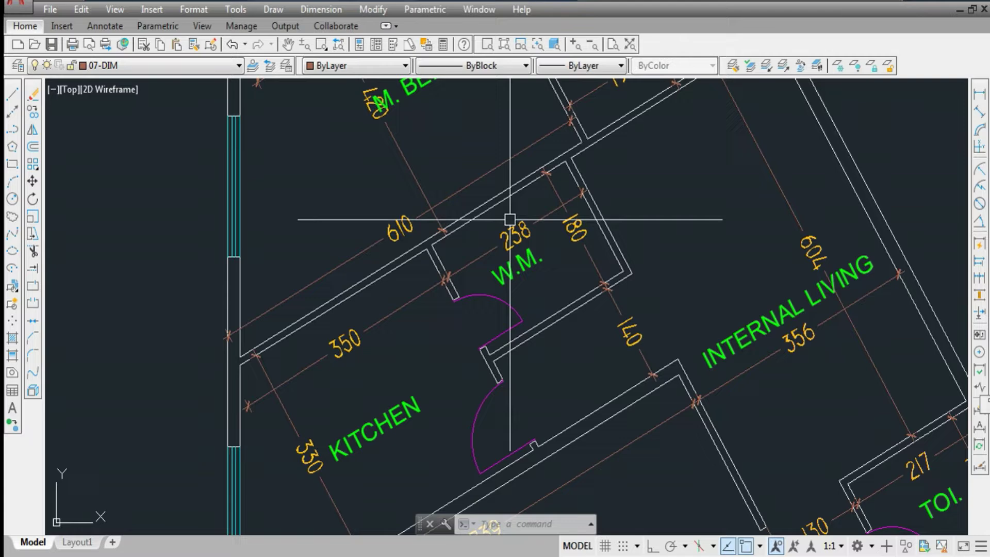
scroll(572, 224, up, 1)
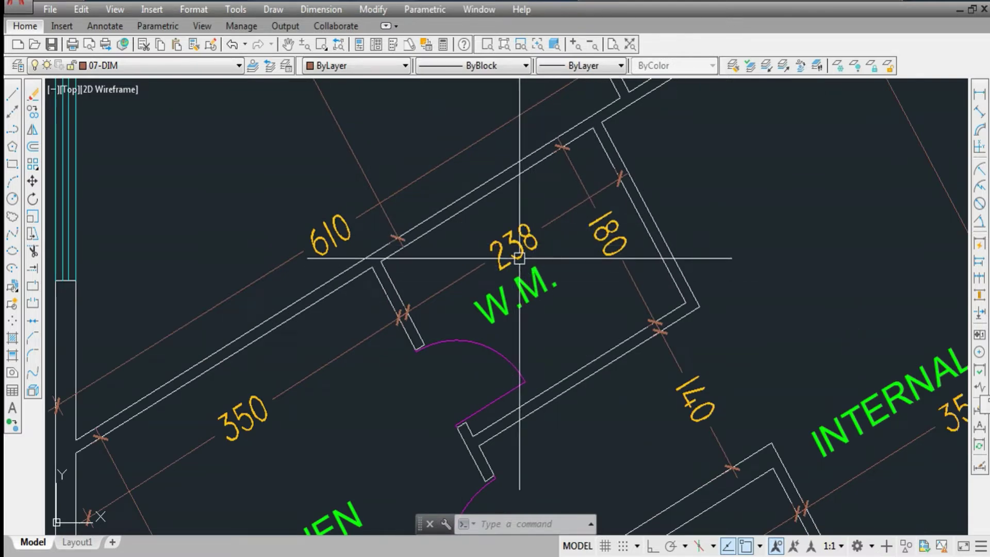
scroll(588, 268, down, 1)
scroll(418, 341, down, 1)
scroll(364, 420, up, 1)
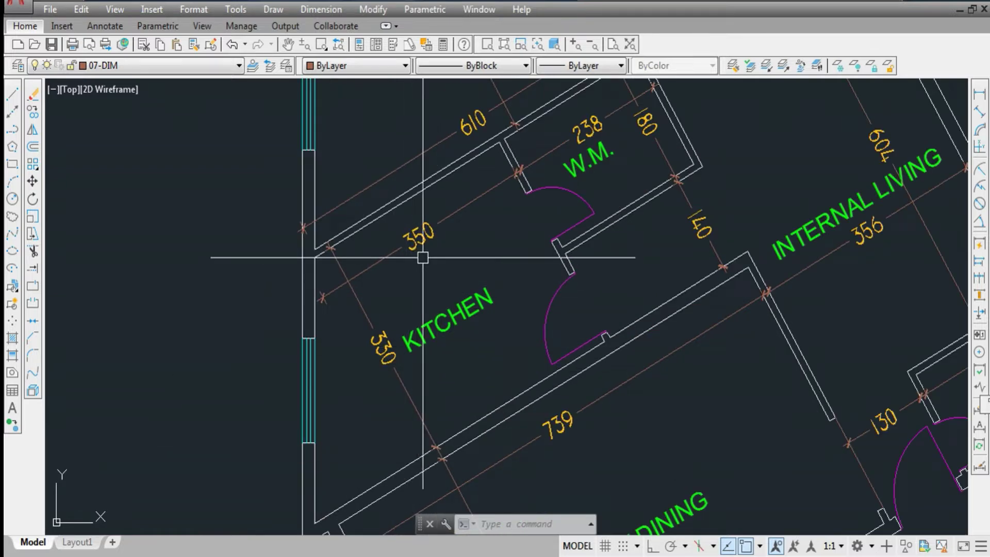
scroll(423, 257, down, 2)
scroll(510, 232, up, 4)
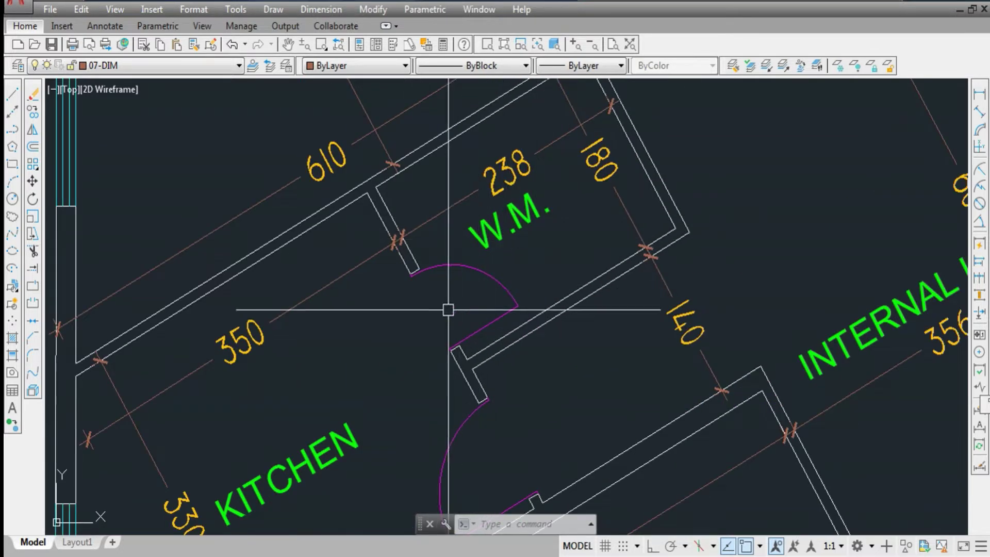
mouse_move(509, 232)
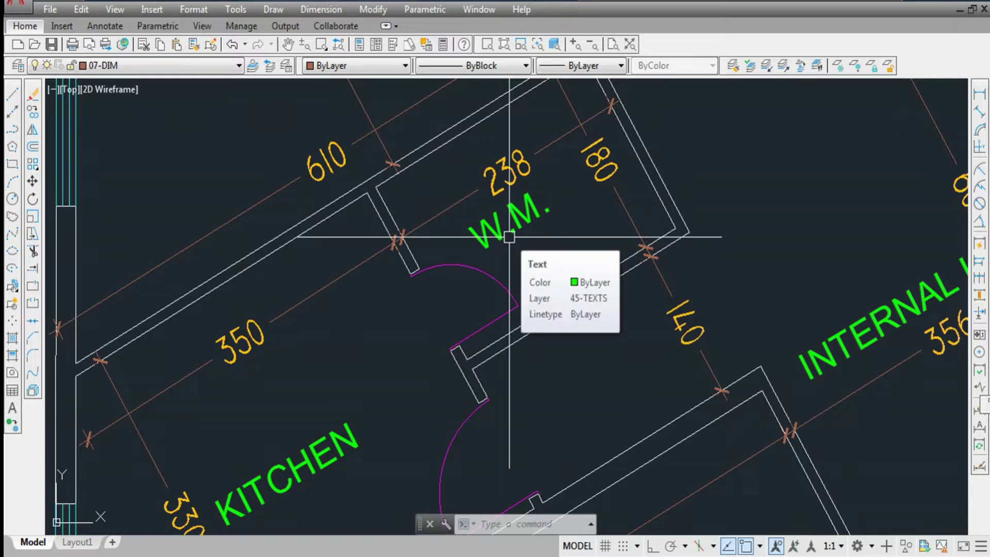
Step: Change the W.M. label text to uppercase MAID ROOM
click(510, 237)
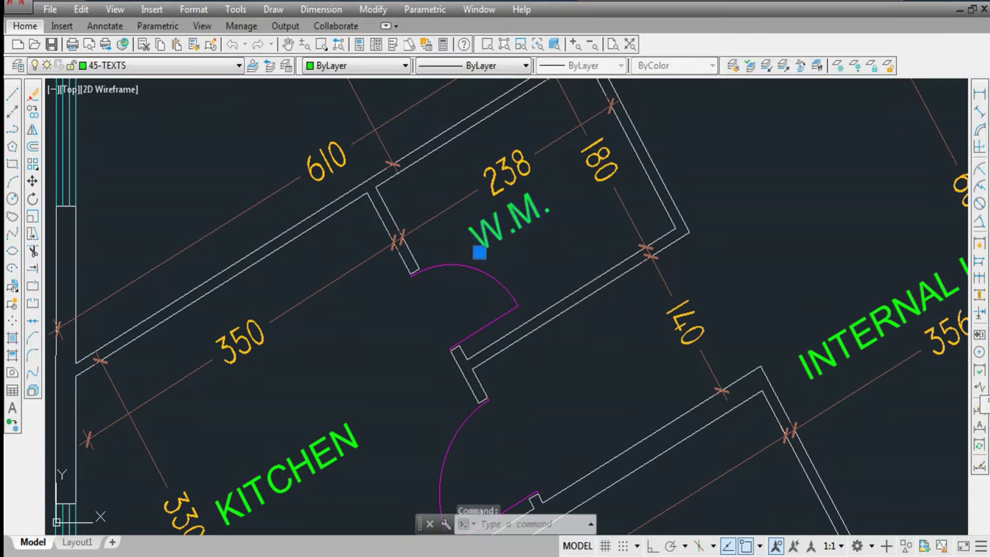
double_click(512, 239)
text(maid room)
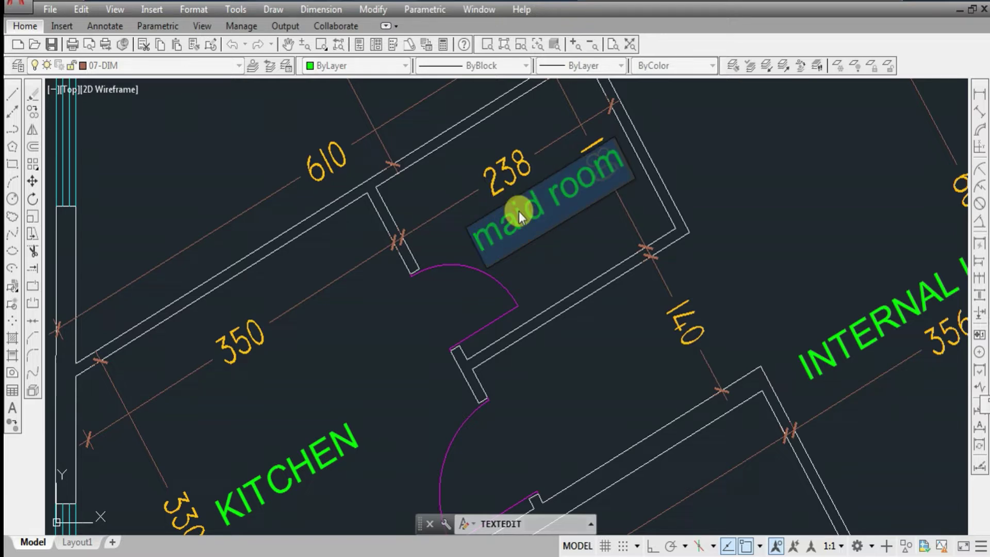
key(ctrl+shift+u)
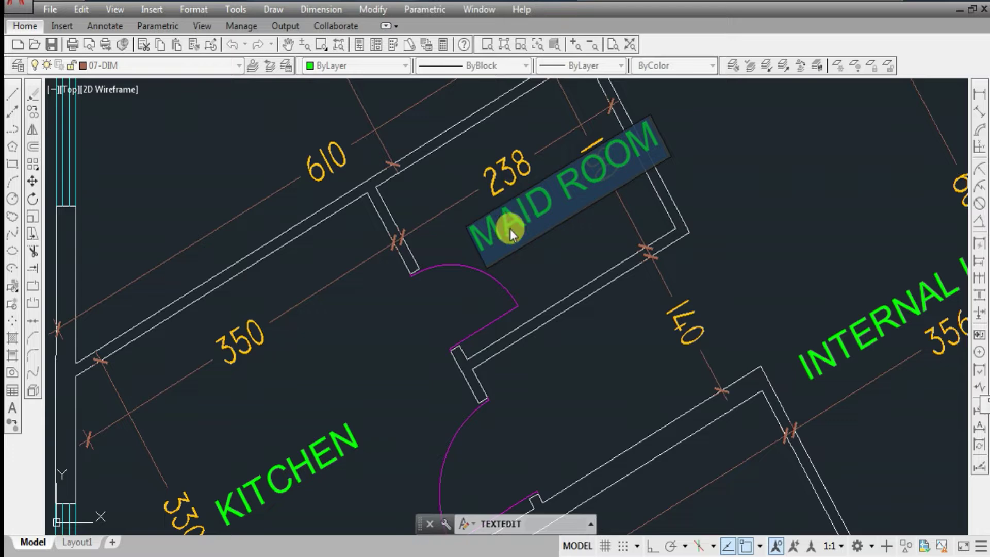
click(531, 305)
key(Escape)
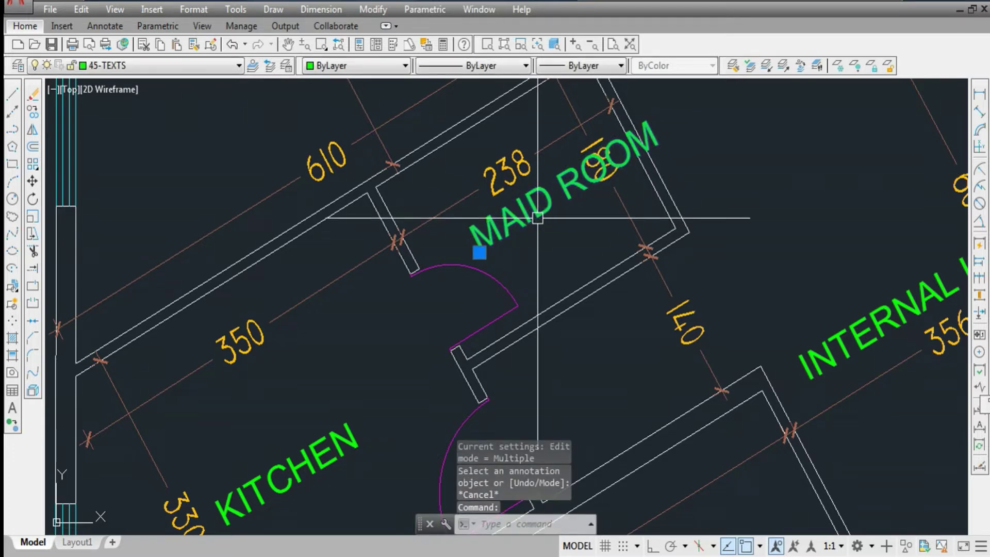
Step: Move the MAID ROOM label lower inside the room
key(m)
key(Return)
click(762, 232)
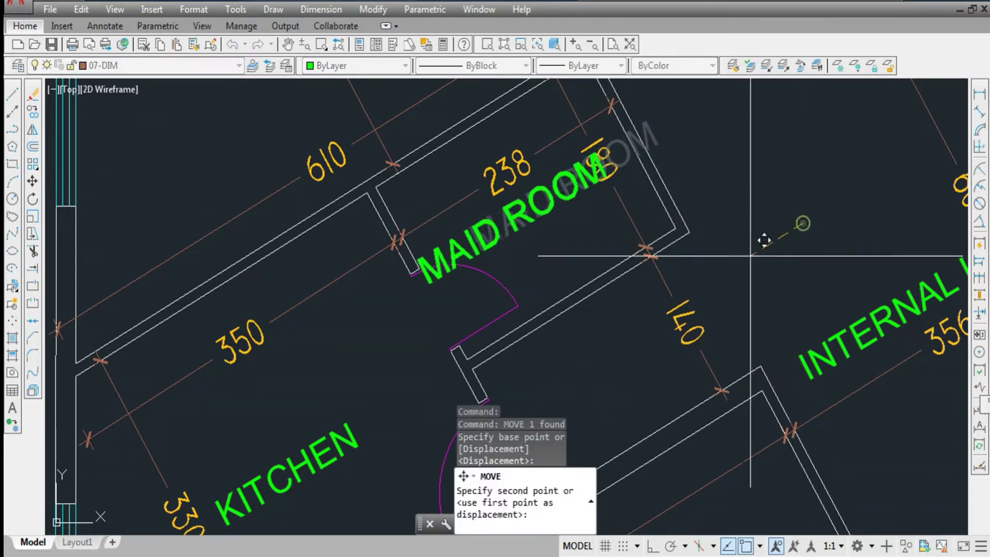
click(802, 259)
scroll(592, 338, down, 1)
scroll(594, 303, down, 1)
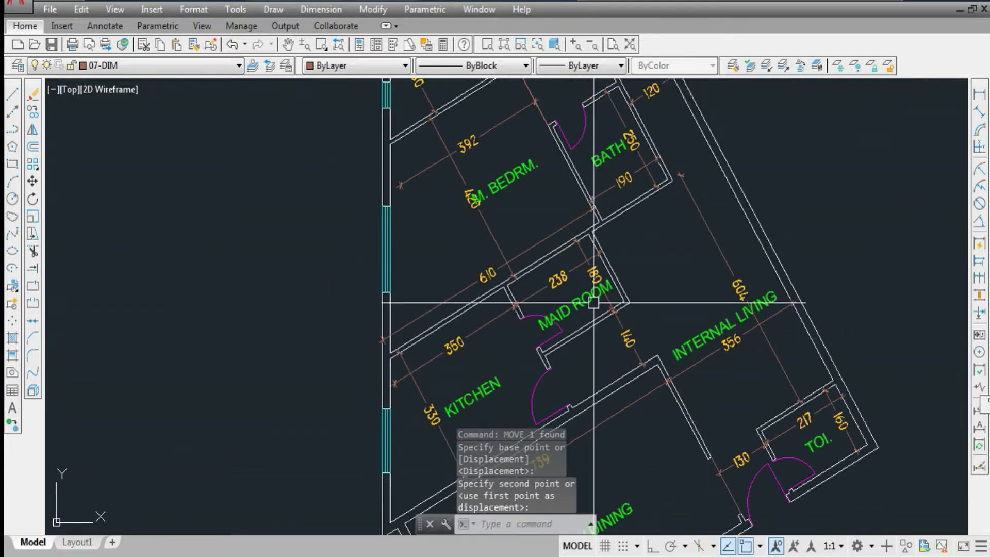
Step: Shorten the label wording to MAID RM
double_click(581, 305)
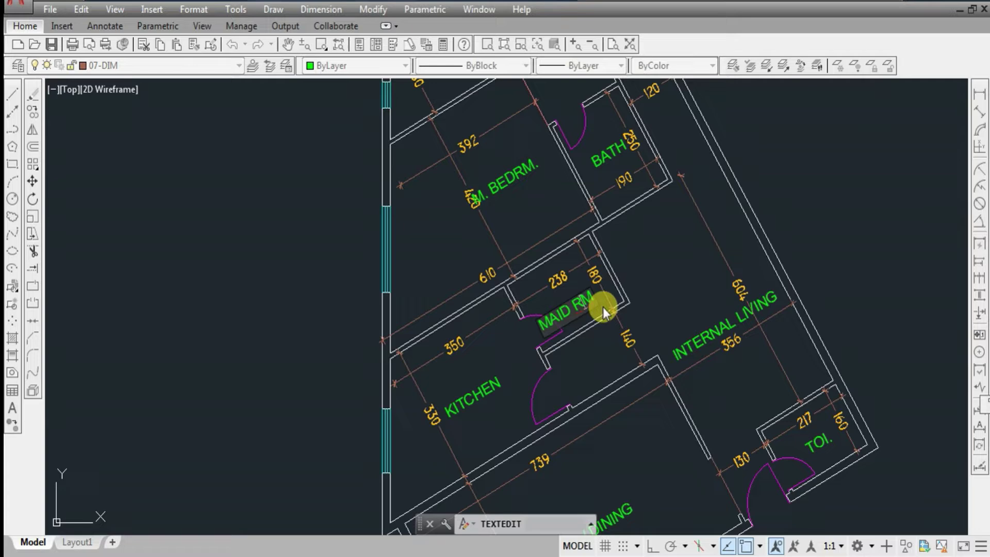
key(BackSpace)
key(BackSpace)
text(M)
click(665, 256)
scroll(601, 313, up, 3)
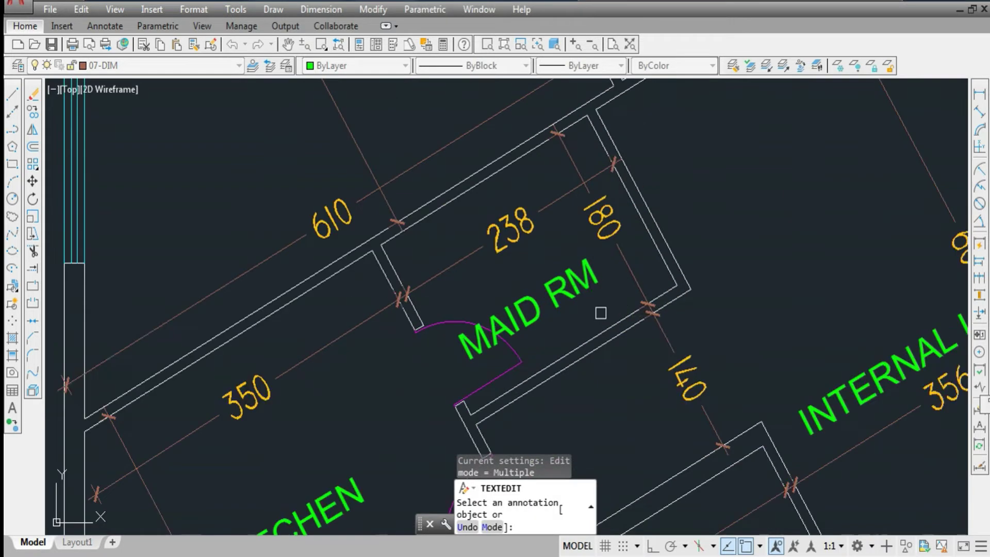
click(590, 276)
click(603, 278)
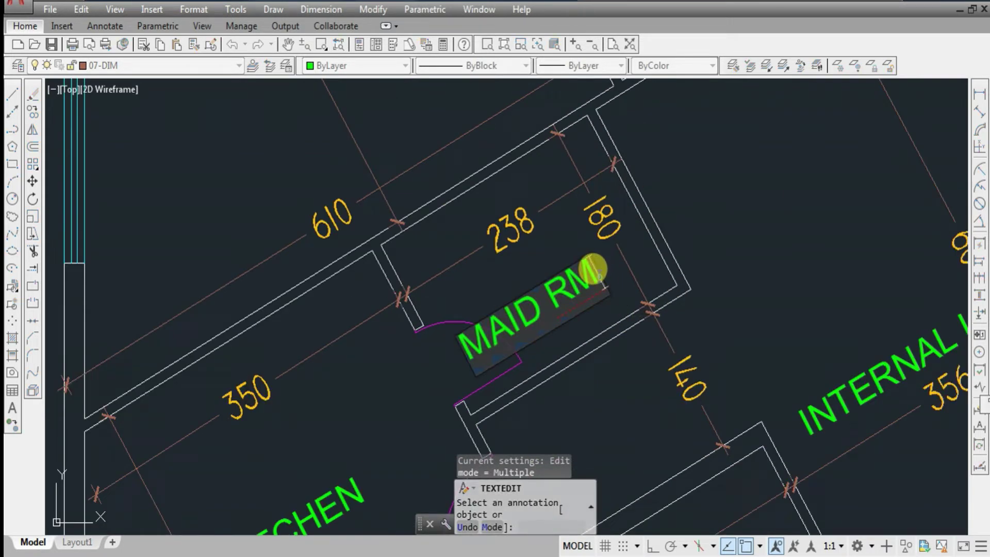
text(.)
click(758, 230)
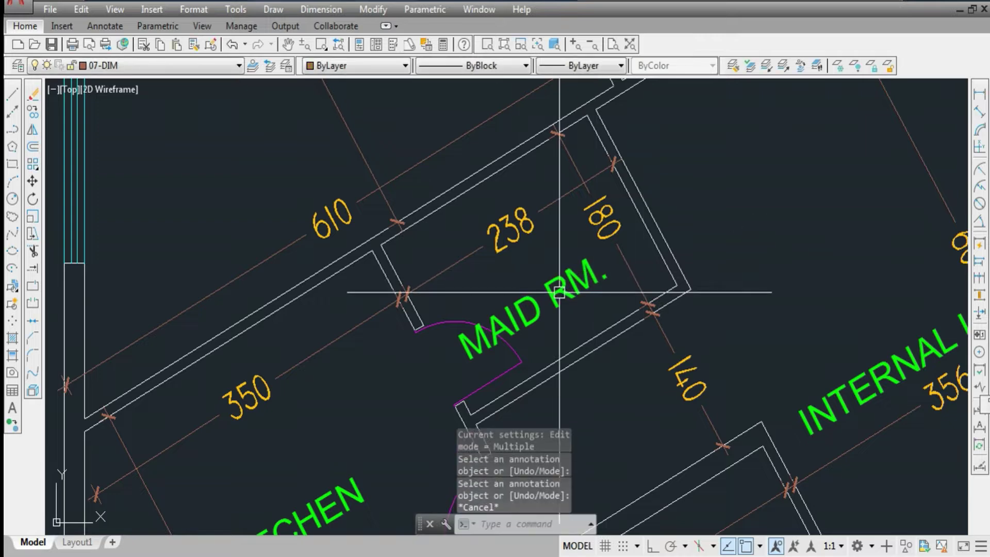
key(Escape)
text(m)
Step: Move the MAID RM. label higher within the room
key(Return)
click(559, 292)
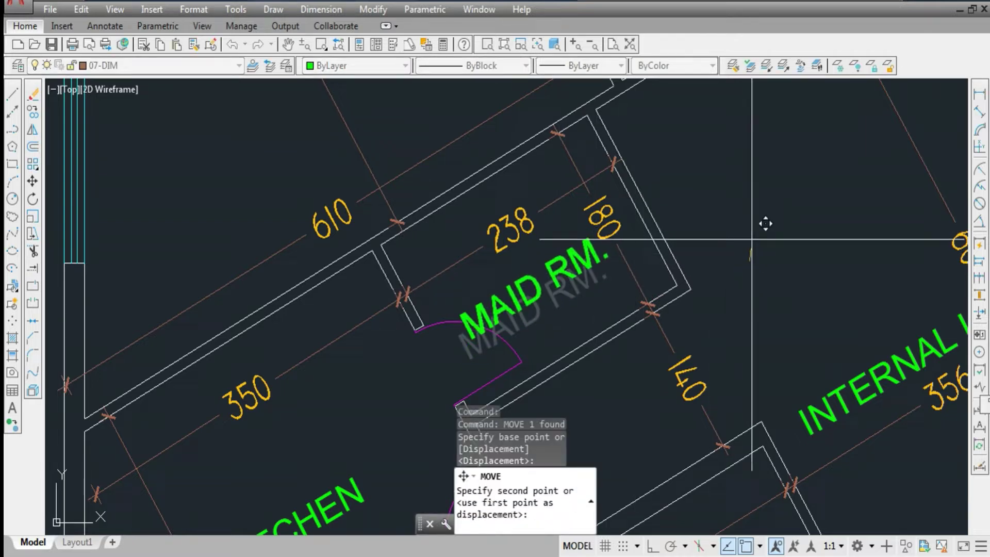
click(579, 125)
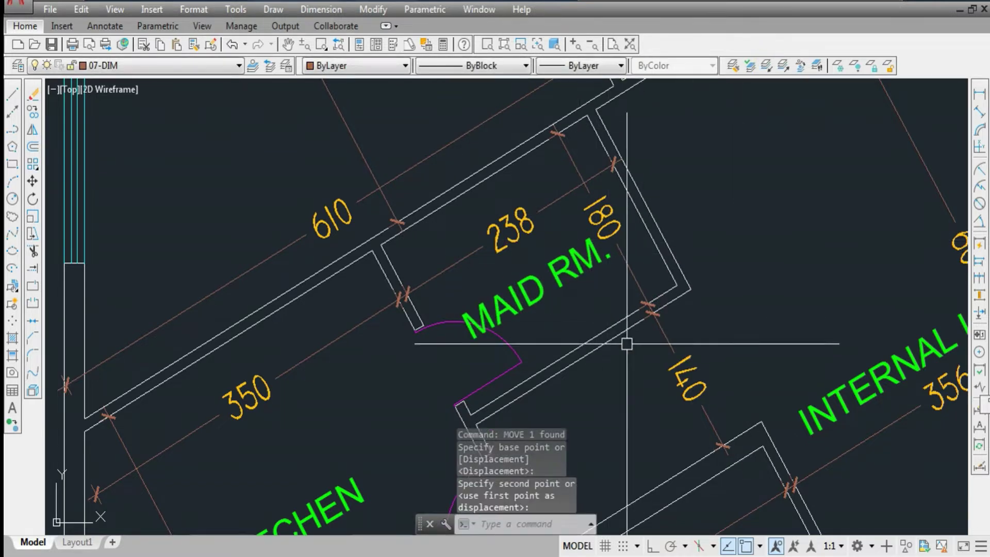
scroll(628, 352, down, 5)
scroll(621, 185, up, 2)
scroll(635, 164, up, 2)
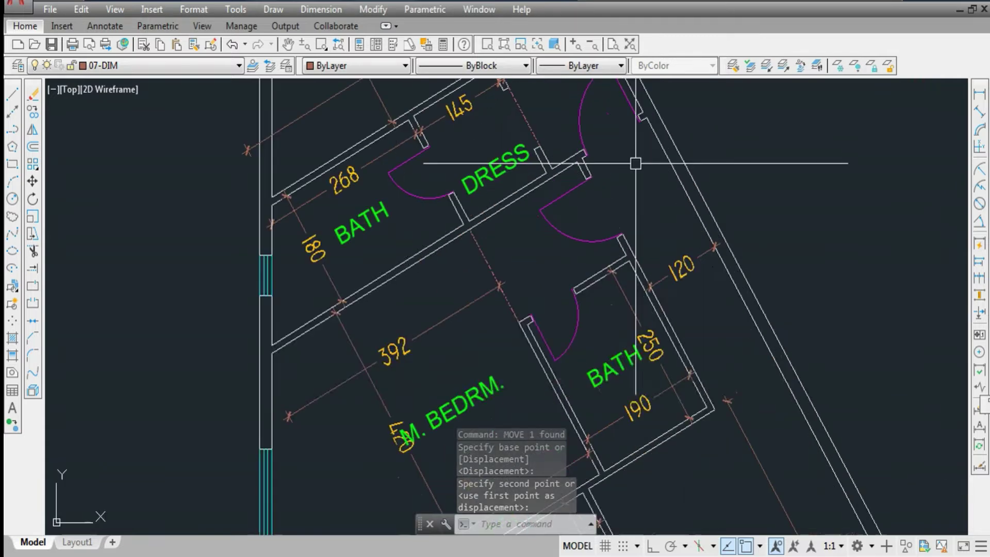
scroll(637, 163, down, 3)
scroll(689, 301, up, 2)
scroll(689, 302, up, 2)
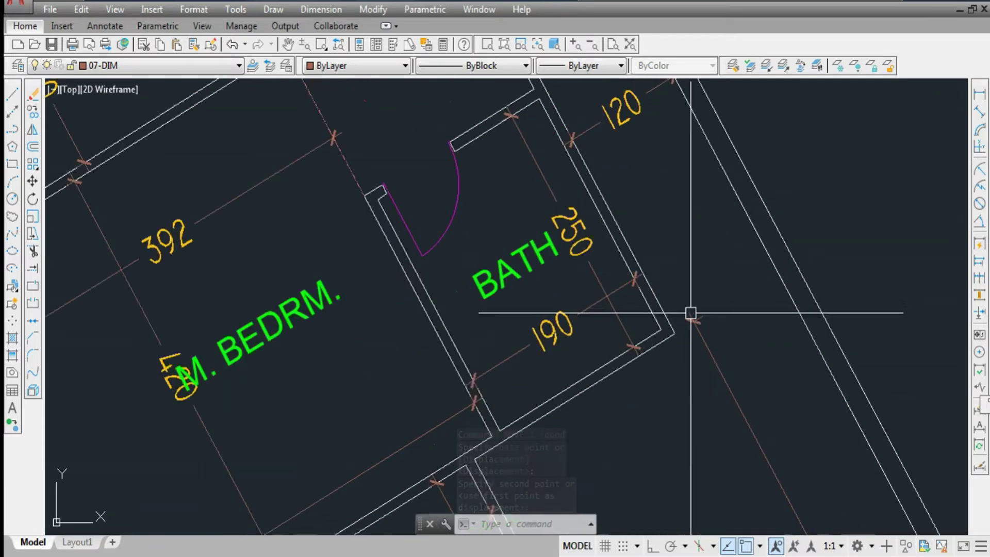
scroll(663, 245, down, 1)
scroll(663, 245, up, 2)
scroll(663, 233, down, 3)
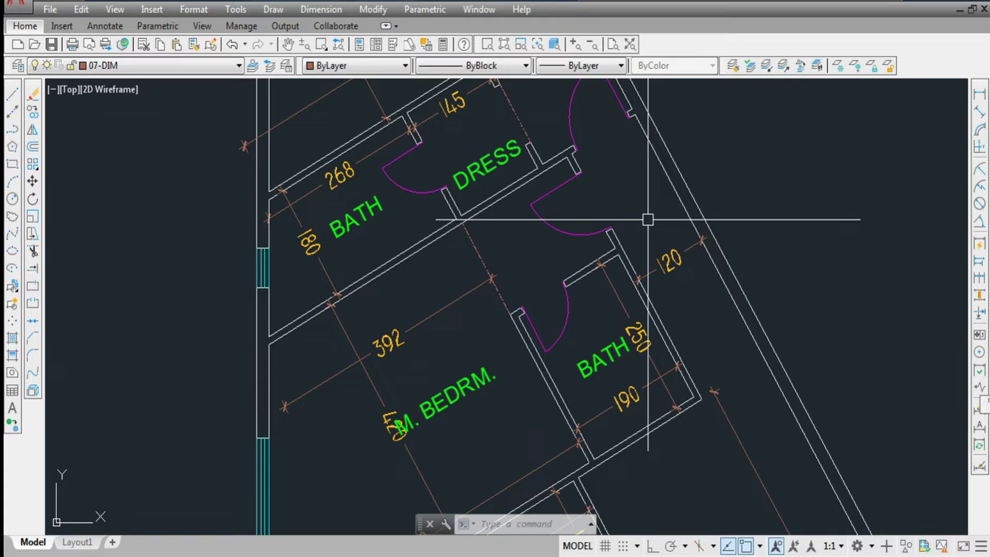
scroll(658, 217, up, 2)
scroll(657, 173, down, 1)
scroll(579, 195, up, 1)
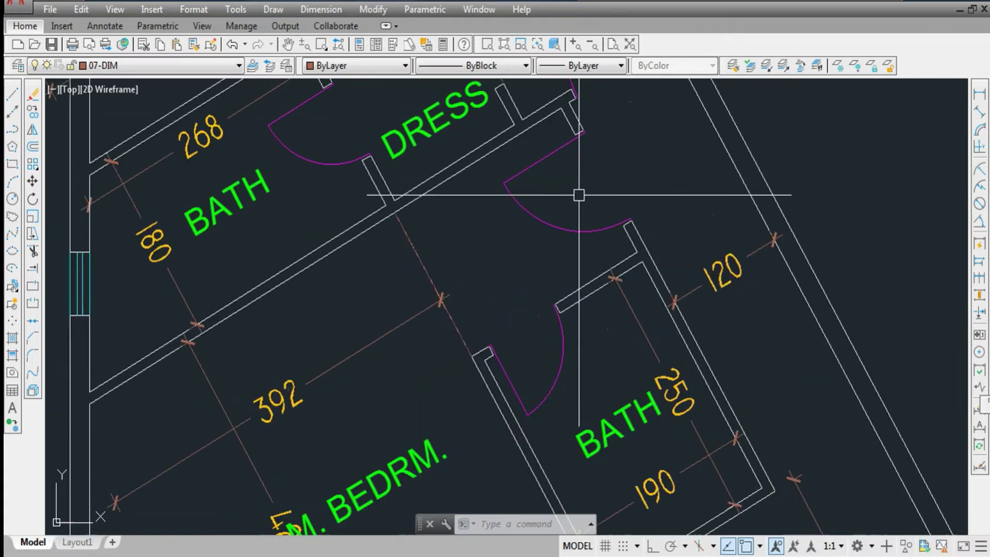
Step: Add the 160 aligned dimension between the dressing room and bath walls
click(980, 111)
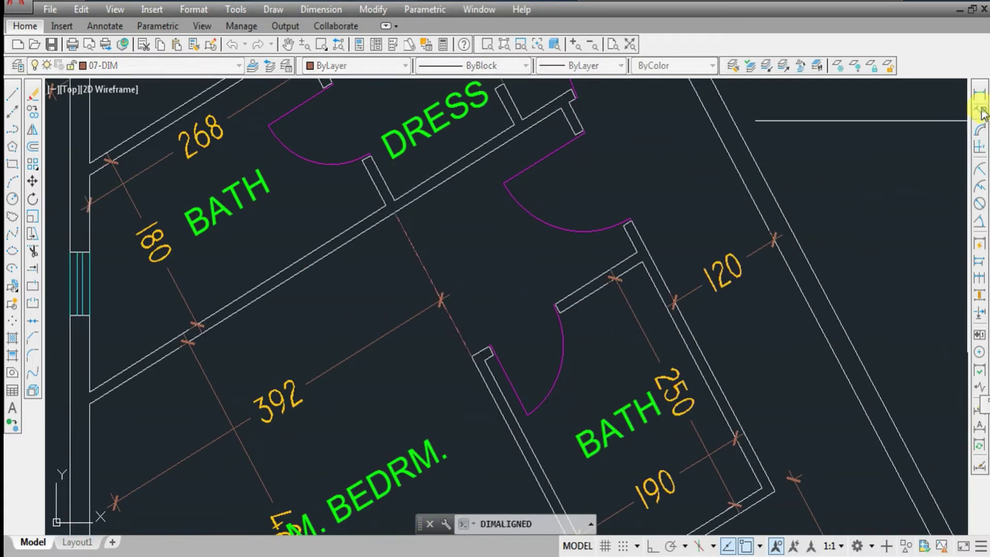
click(500, 148)
click(577, 291)
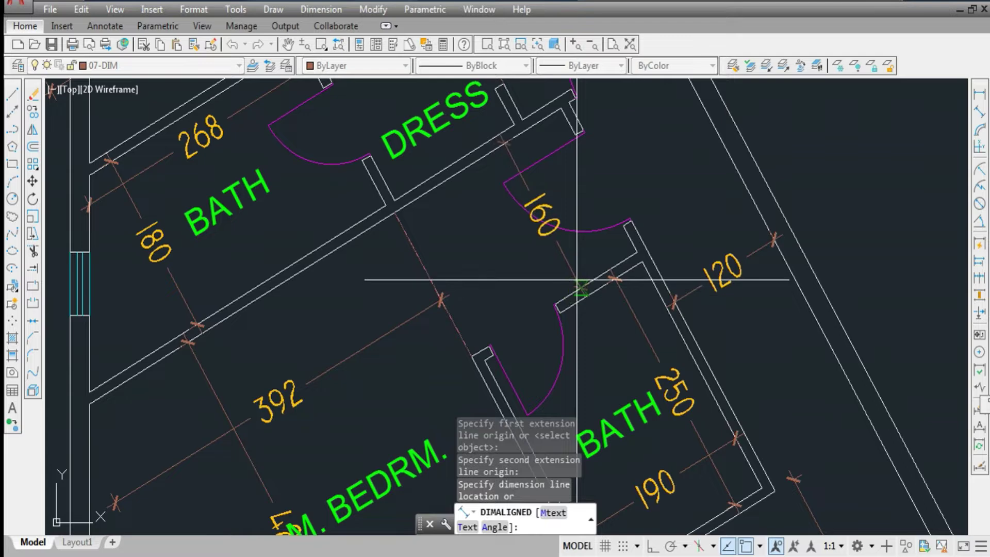
click(576, 291)
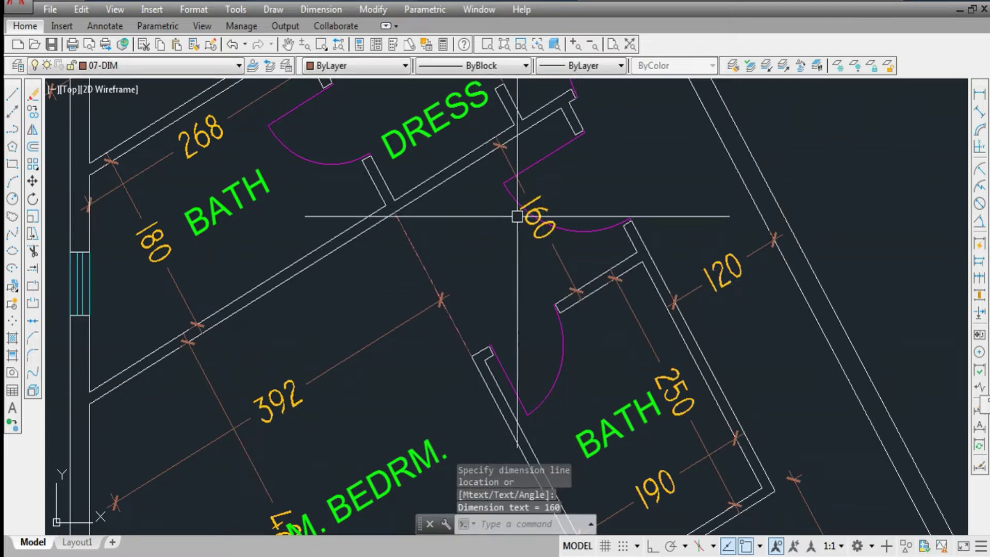
scroll(592, 166, down, 2)
scroll(522, 215, up, 2)
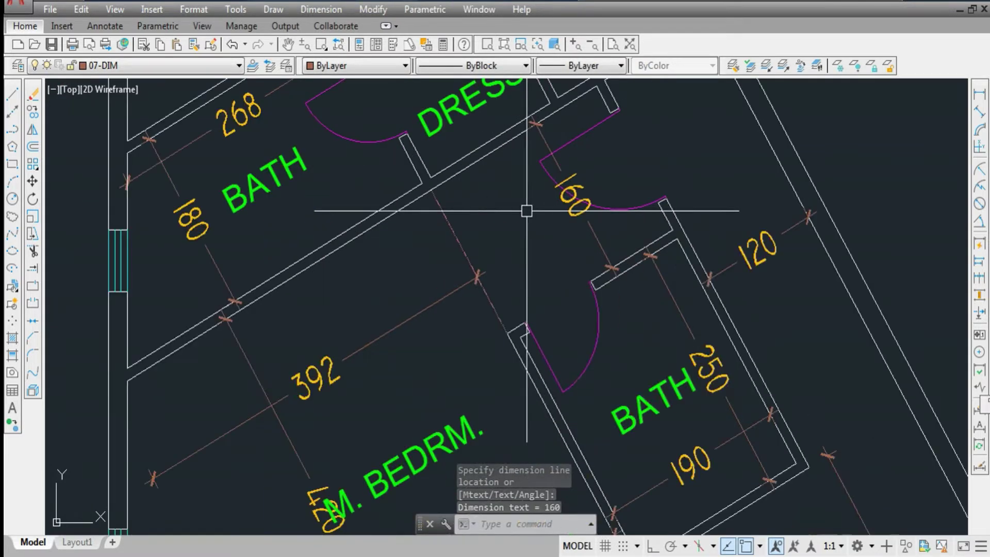
scroll(603, 383, up, 1)
scroll(576, 247, down, 1)
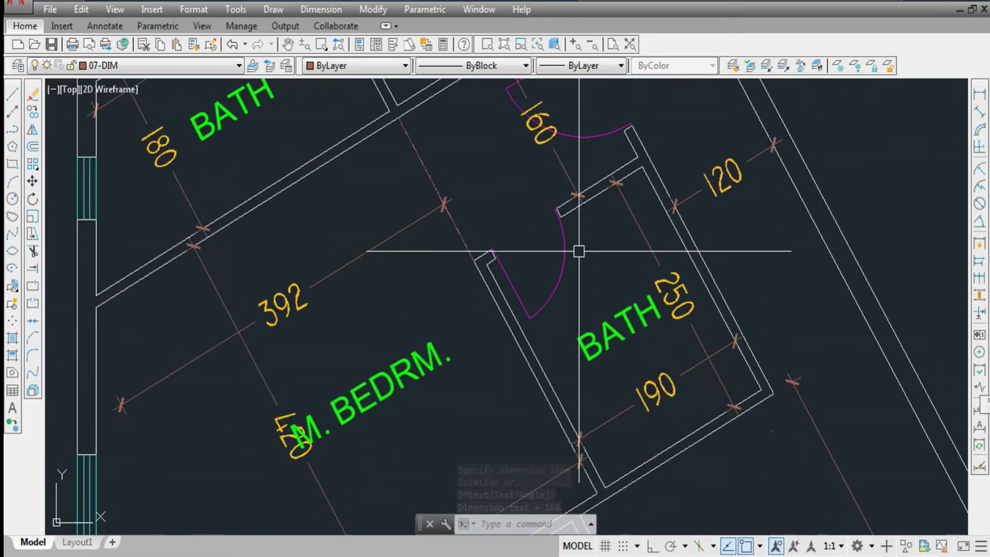
scroll(625, 253, down, 1)
scroll(534, 278, down, 1)
scroll(478, 361, up, 1)
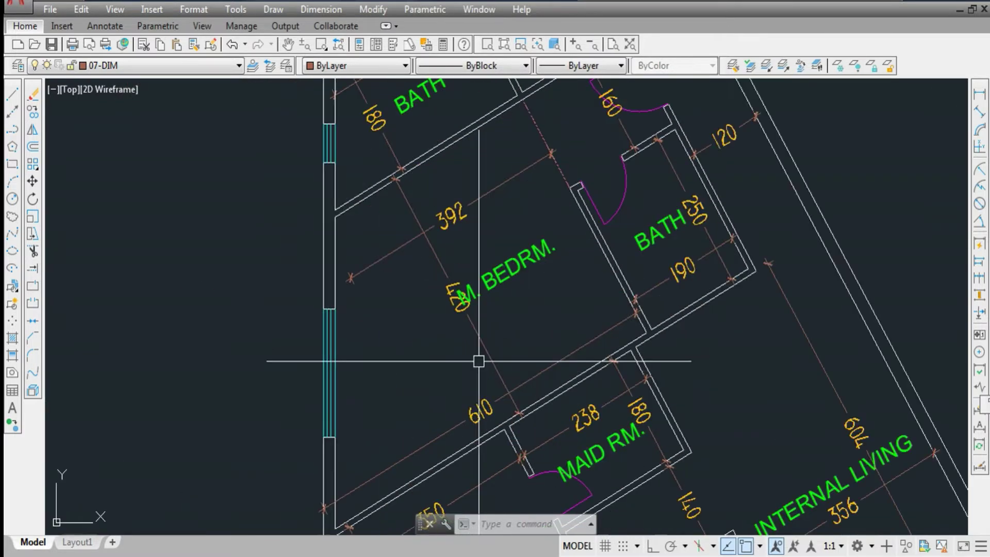
Step: Move the 420 bedroom dimension clear of the M. BEDRM. label
click(481, 360)
key(m)
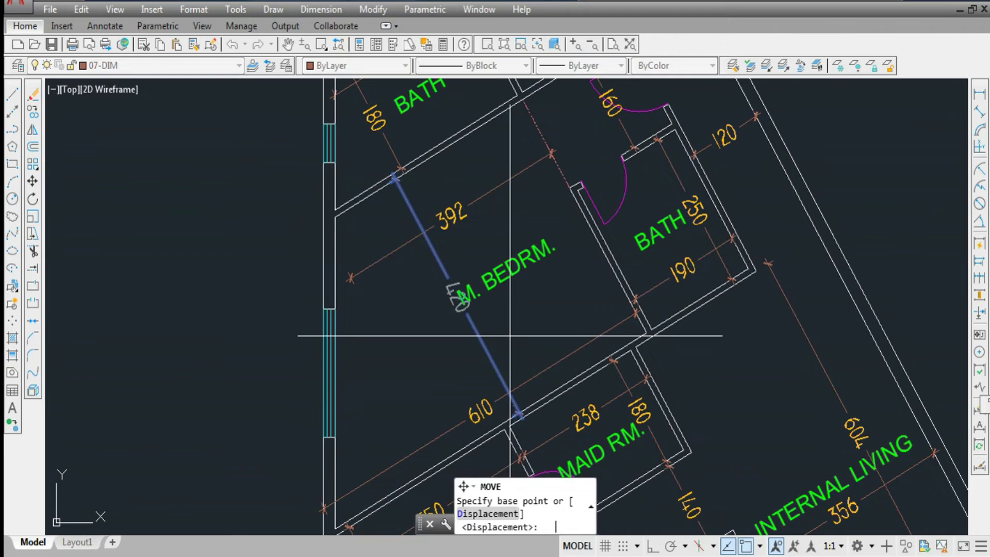
key(Return)
scroll(483, 232, up, 1)
click(474, 130)
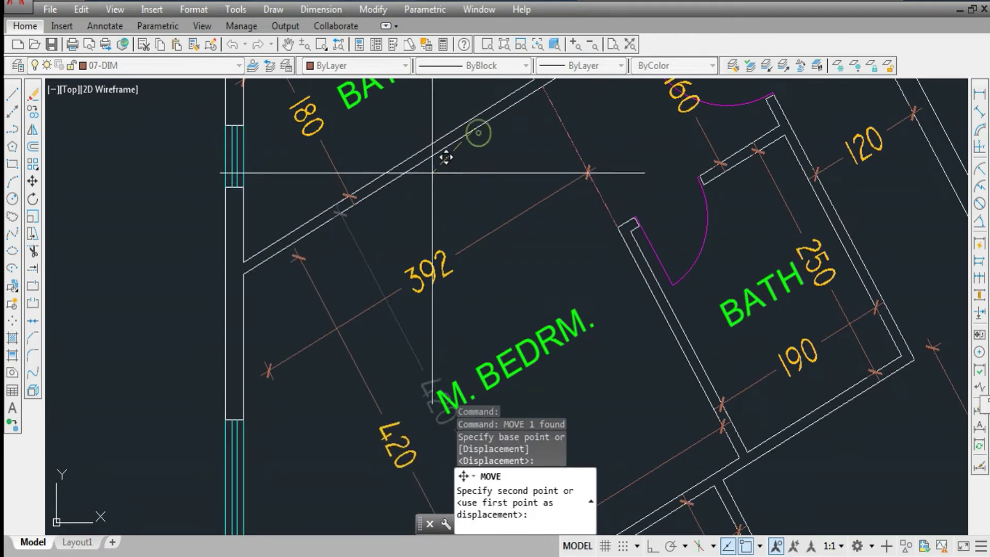
click(444, 155)
scroll(431, 351, down, 1)
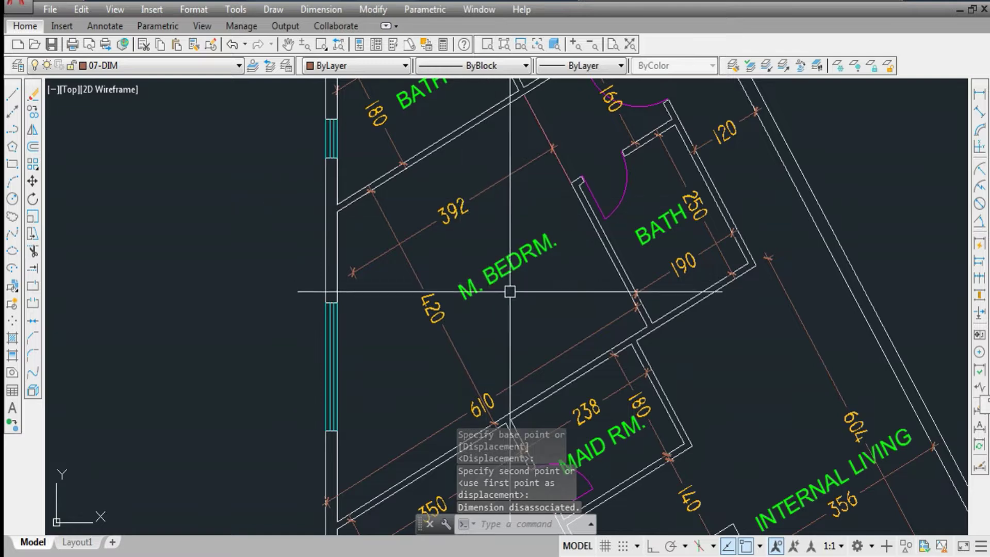
scroll(464, 205, down, 1)
scroll(468, 211, up, 1)
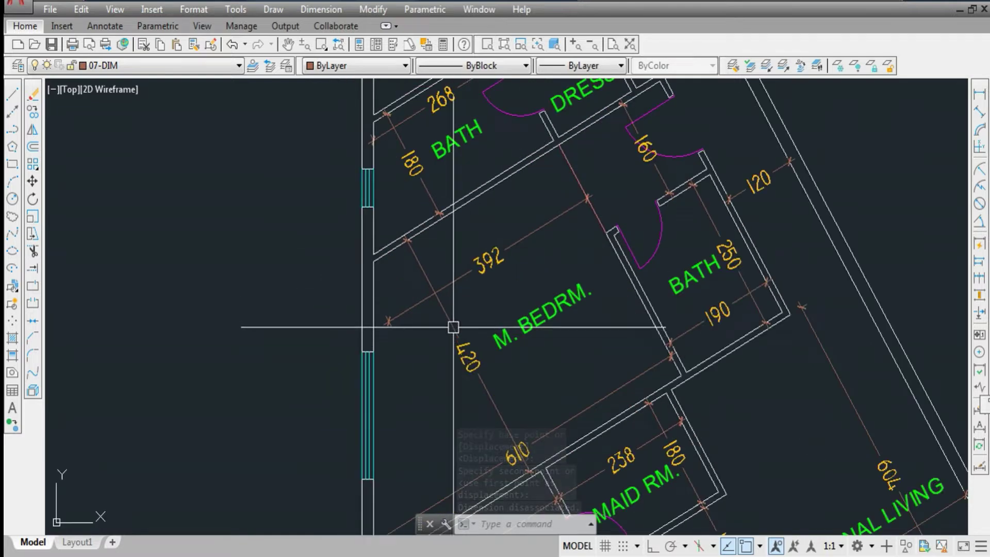
scroll(494, 269, down, 1)
scroll(472, 372, up, 1)
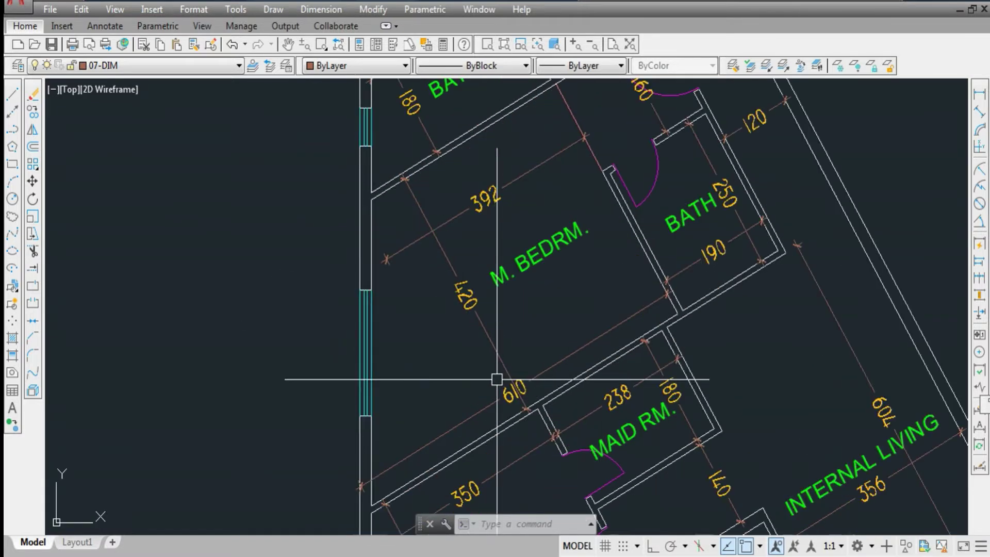
scroll(495, 233, up, 1)
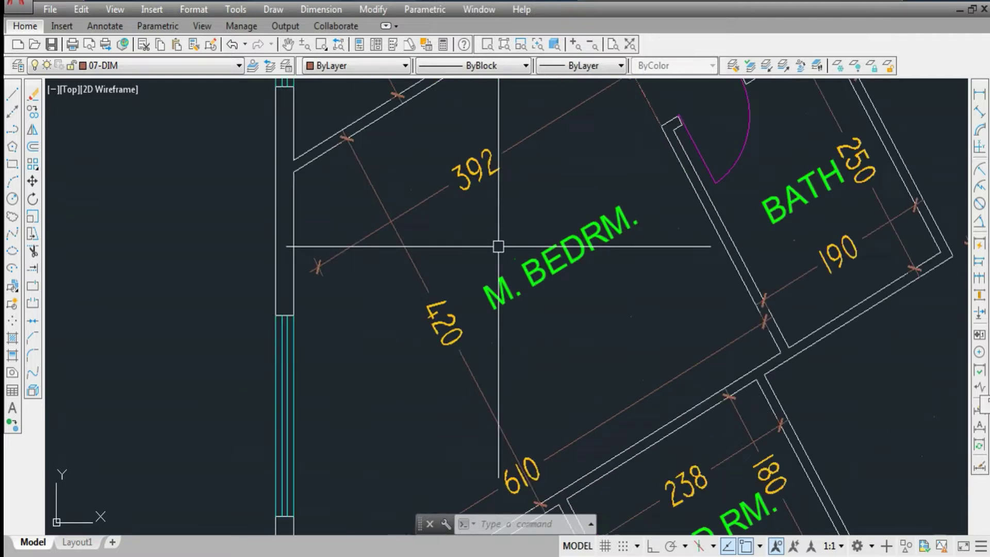
scroll(511, 349, down, 1)
scroll(506, 322, down, 1)
scroll(478, 202, up, 1)
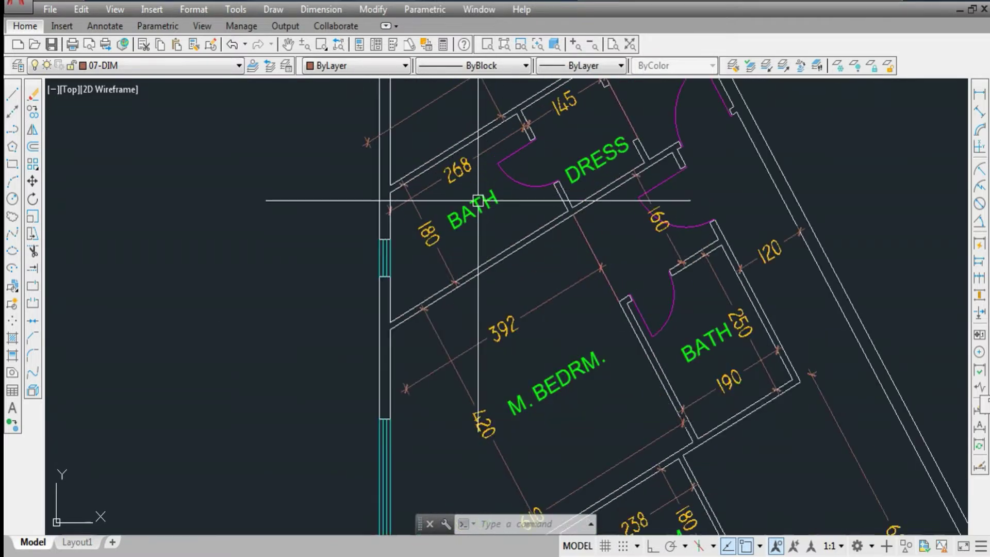
scroll(476, 309, down, 1)
scroll(596, 216, up, 1)
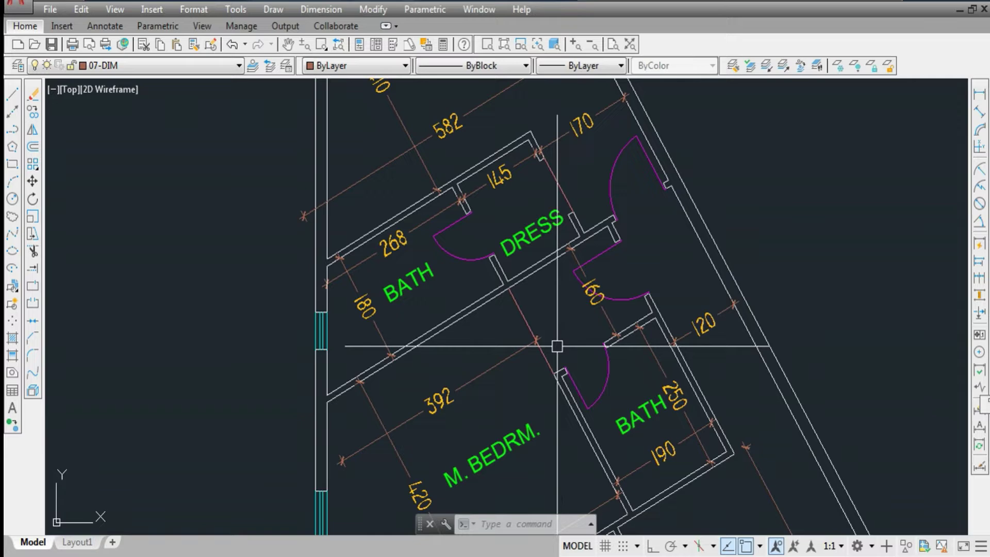
scroll(557, 340, down, 1)
scroll(596, 210, up, 2)
scroll(507, 186, down, 1)
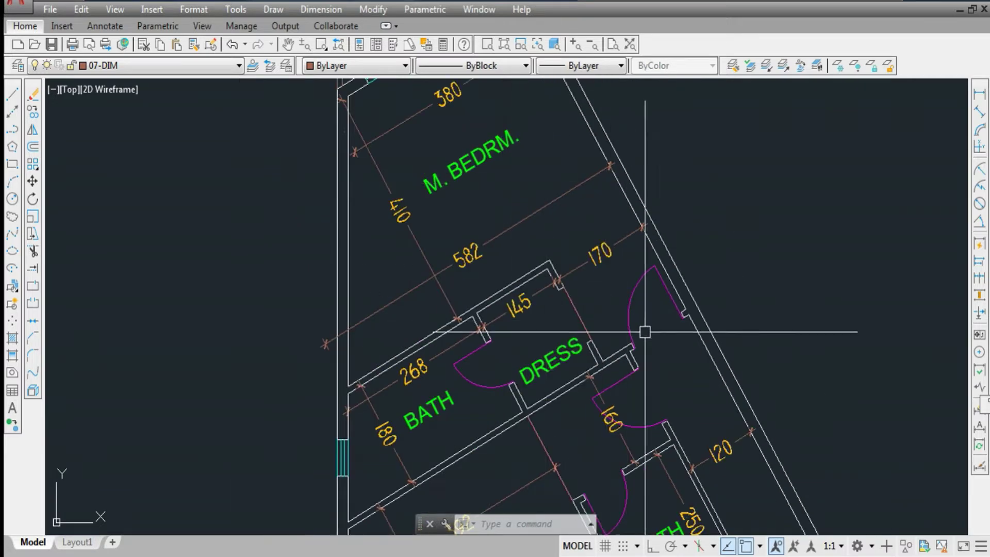
scroll(642, 332, up, 1)
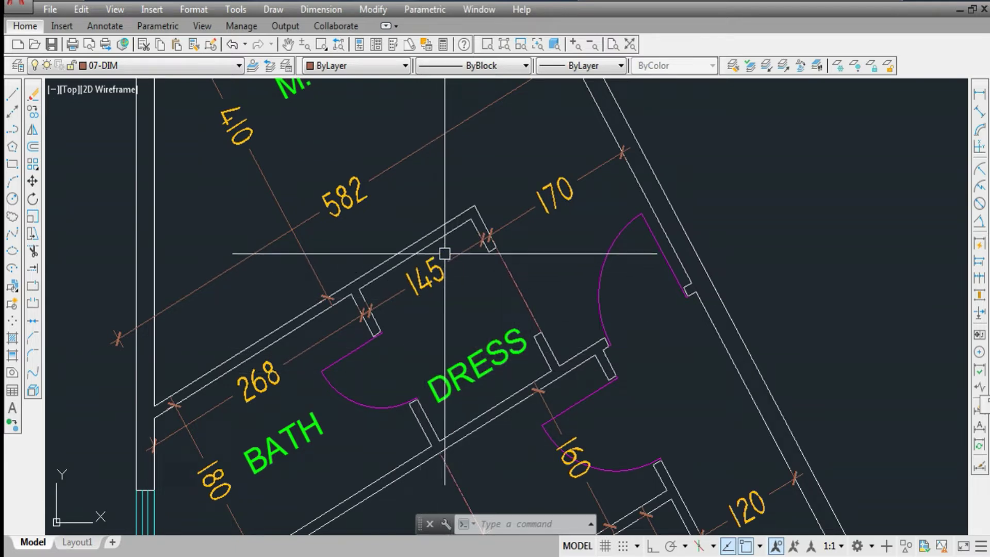
scroll(503, 217, down, 1)
scroll(340, 383, up, 1)
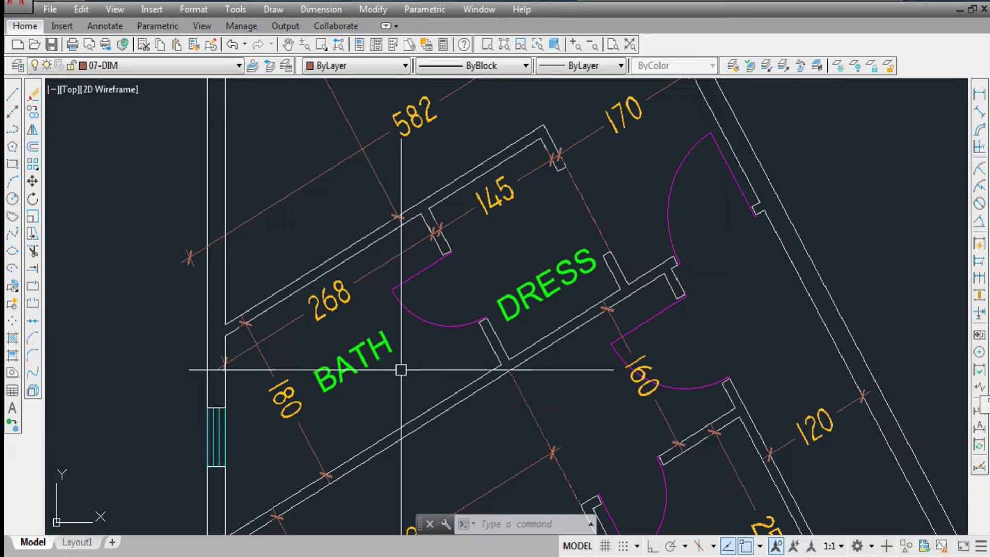
scroll(456, 350, down, 1)
scroll(434, 232, down, 1)
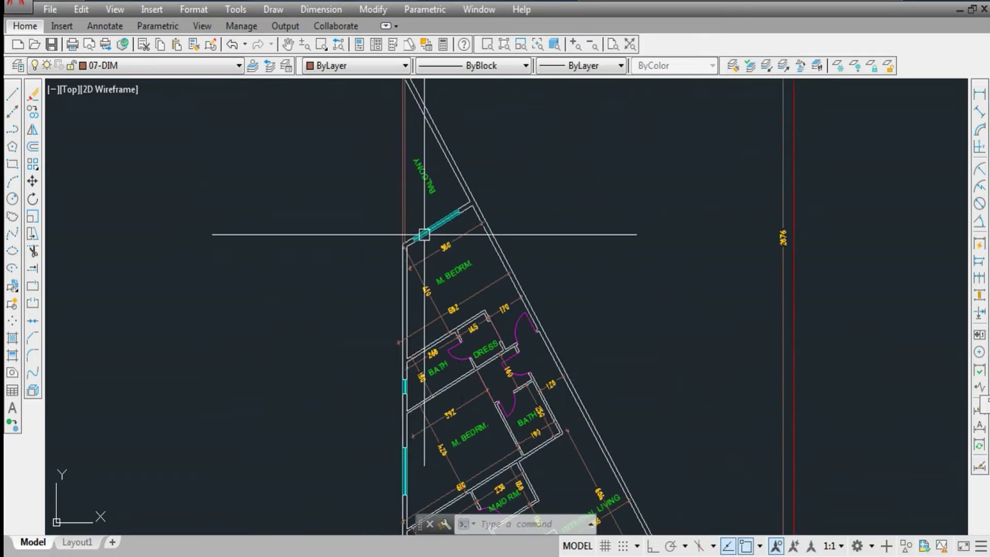
scroll(421, 232, up, 2)
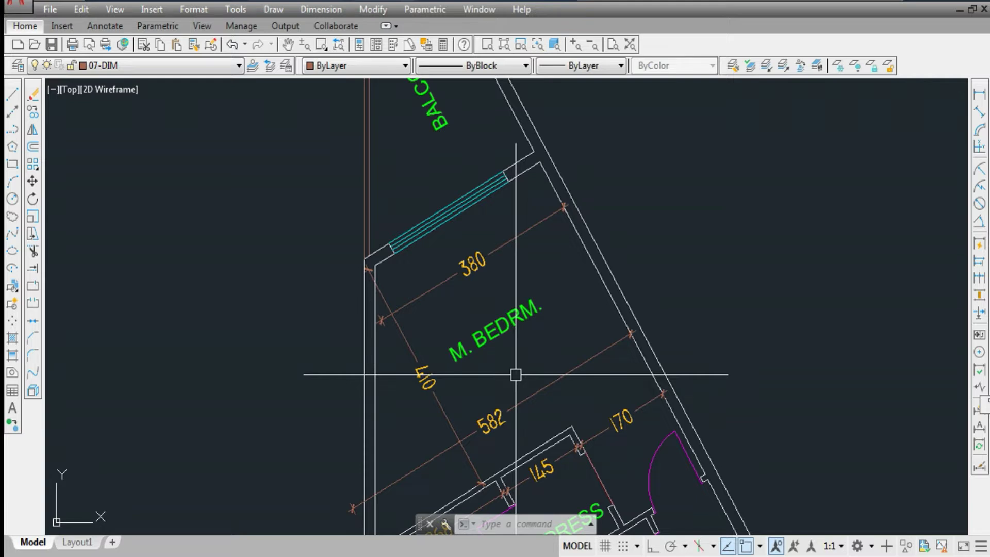
scroll(489, 430, up, 3)
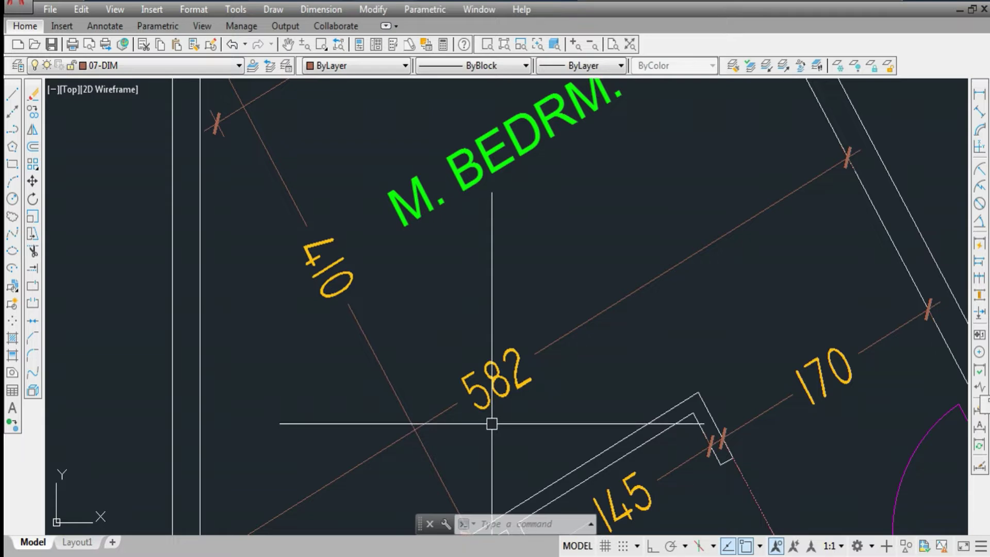
scroll(403, 403, down, 3)
scroll(403, 402, up, 1)
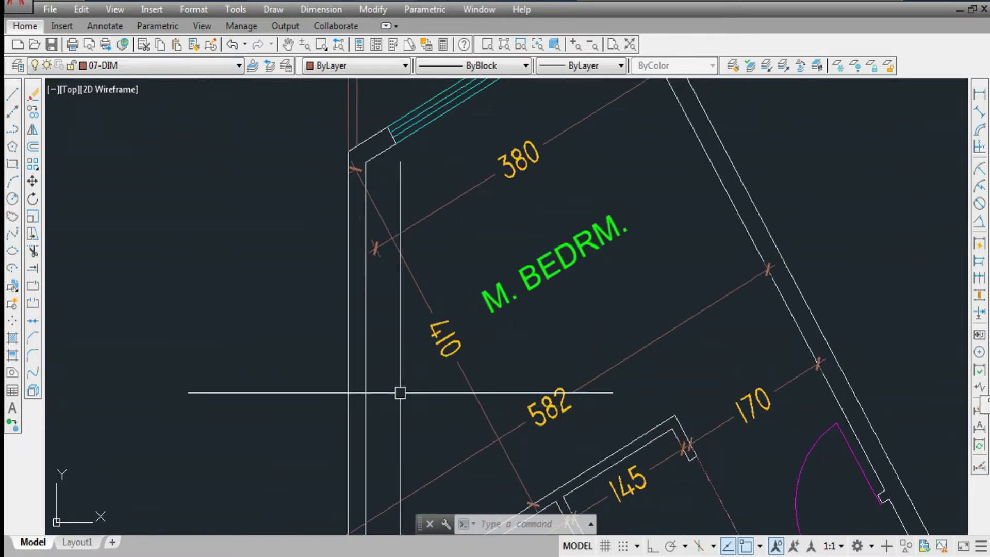
scroll(450, 362, down, 1)
scroll(418, 290, down, 1)
scroll(418, 290, up, 3)
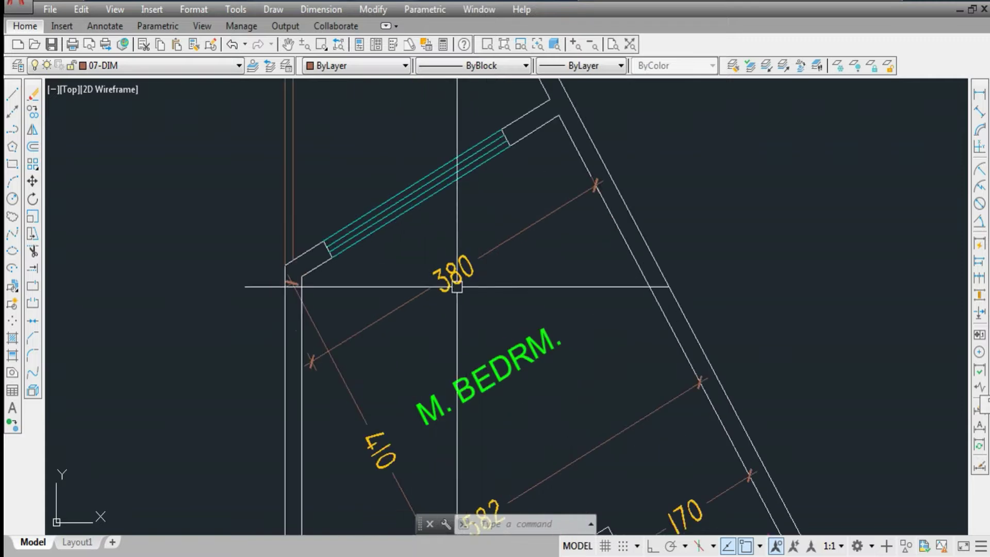
scroll(466, 328, down, 3)
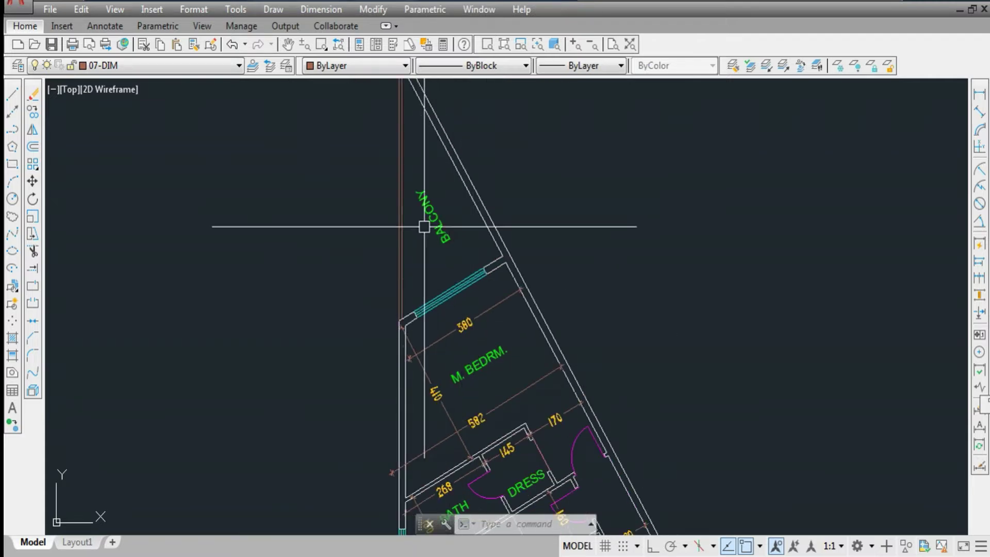
scroll(424, 226, up, 2)
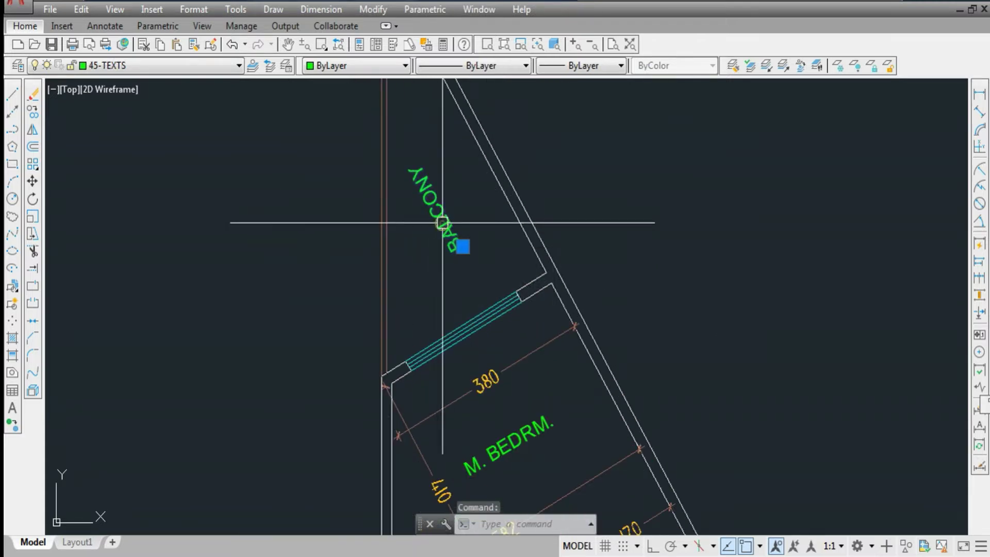
text(m)
Step: Move the BALCONY label to its new spot at the top balcony
key(Return)
click(577, 170)
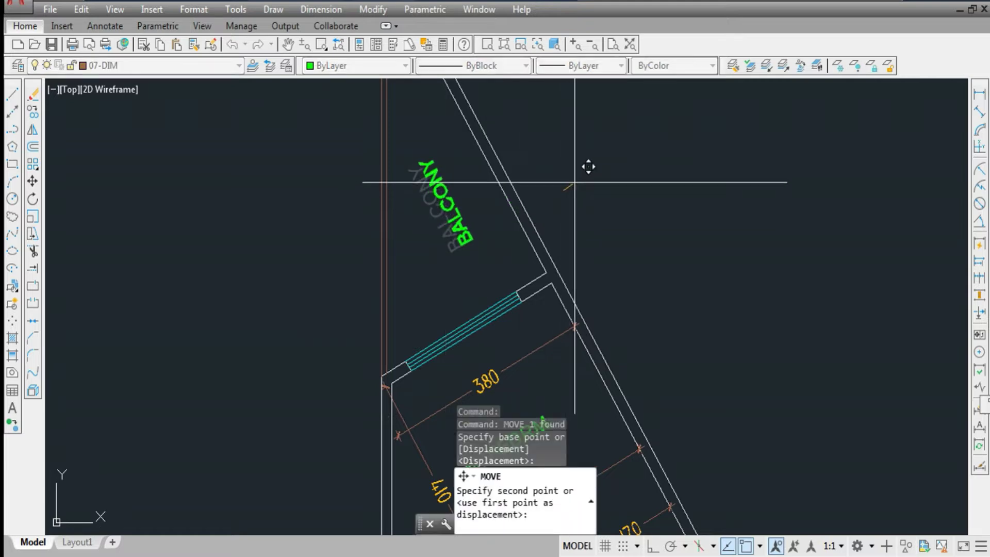
scroll(569, 165, down, 6)
scroll(508, 342, up, 6)
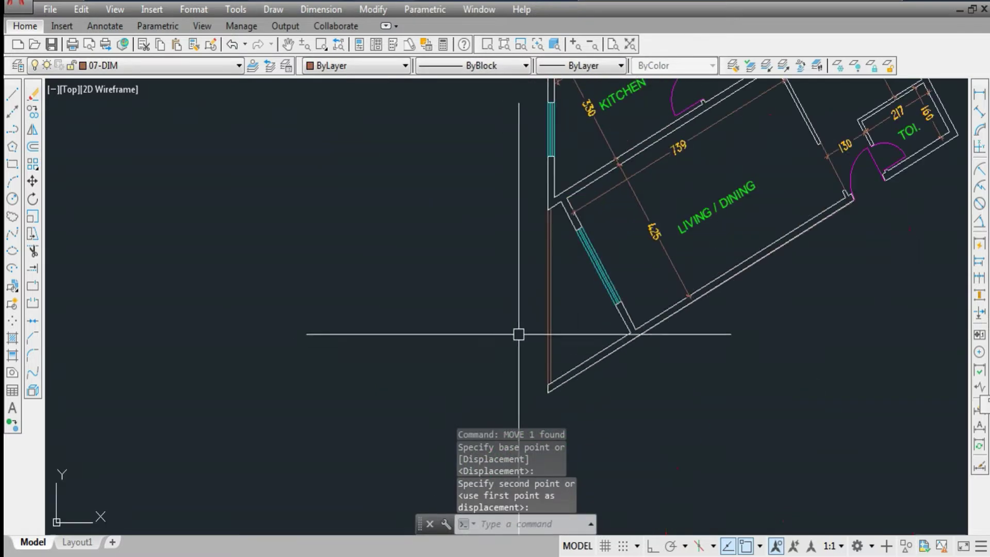
scroll(552, 360, down, 4)
scroll(552, 360, down, 2)
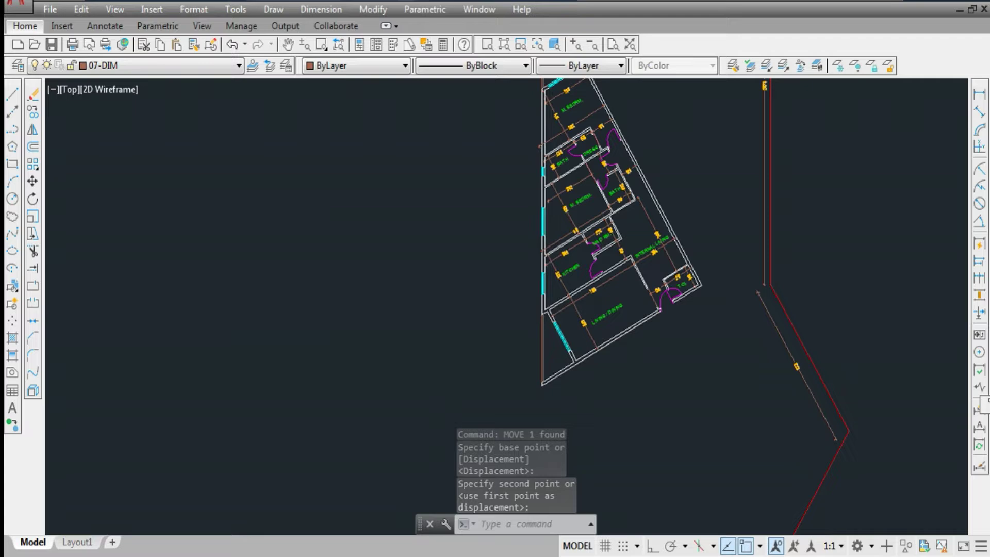
scroll(542, 232, up, 6)
click(520, 221)
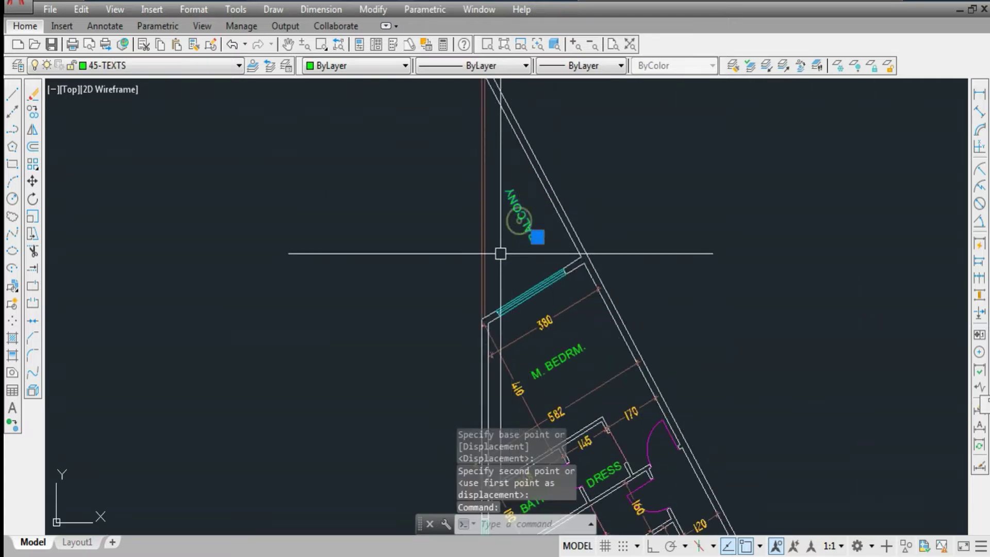
text(c)
Step: Copy the BALCONY label to the balcony beside LIVING / DINING
key(Return)
click(535, 209)
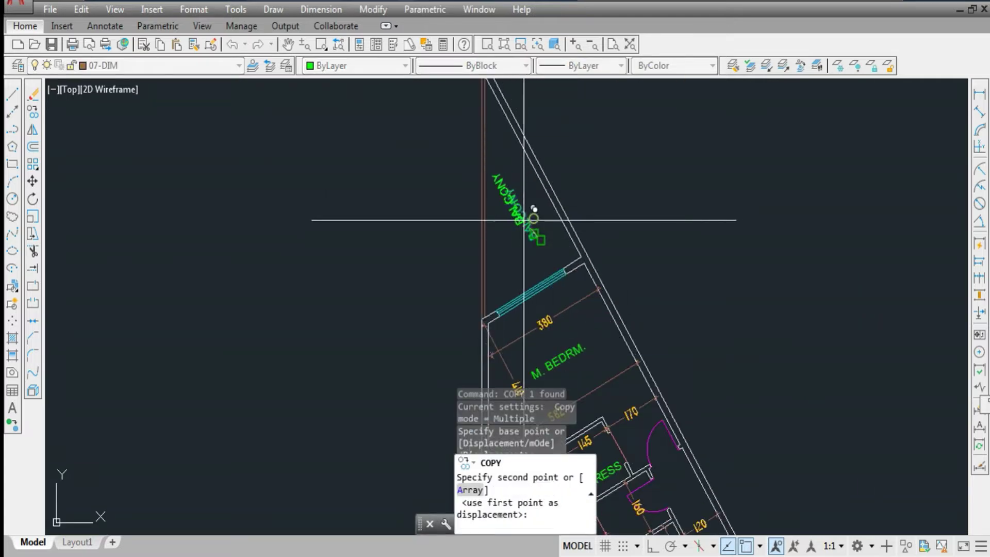
scroll(510, 225, down, 5)
scroll(513, 343, up, 4)
scroll(513, 344, up, 2)
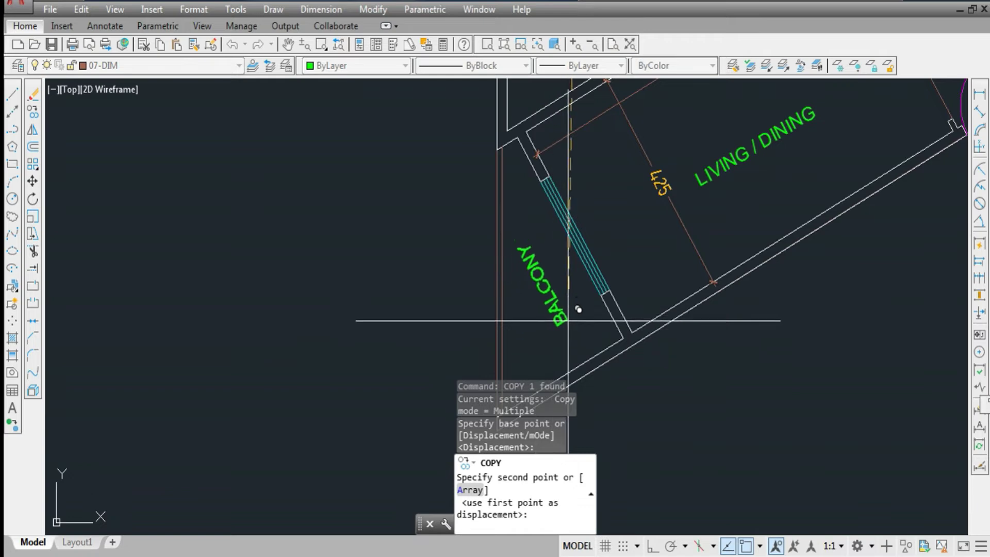
key(Escape)
scroll(557, 301, up, 3)
scroll(487, 253, up, 3)
scroll(470, 305, down, 3)
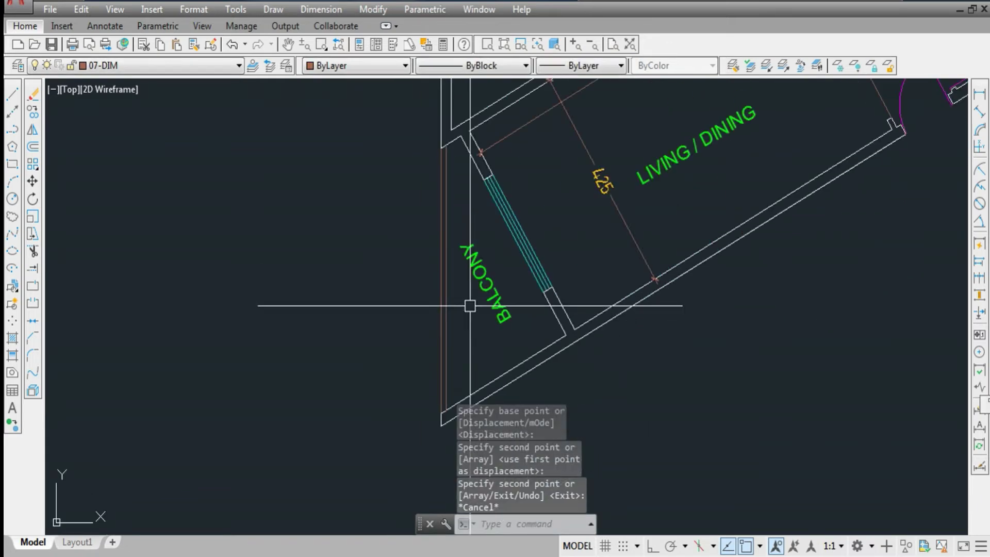
text(h)
key(Return)
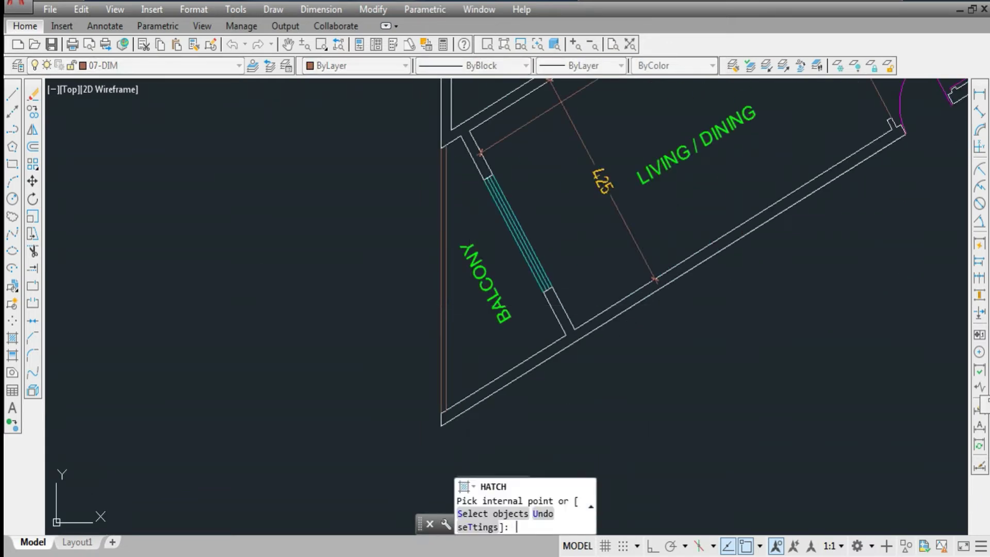
key(Escape)
scroll(472, 363, down, 6)
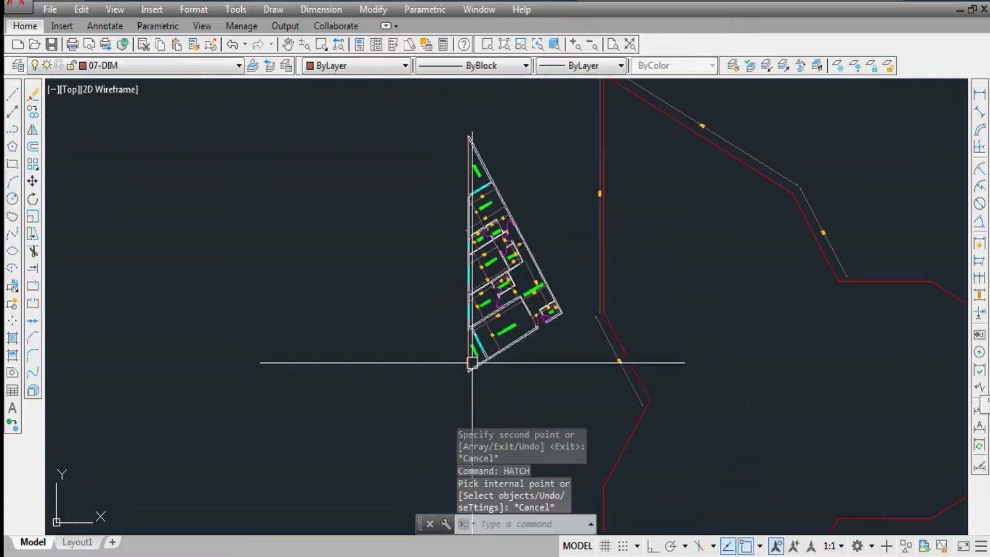
scroll(488, 165, up, 6)
scroll(488, 164, down, 5)
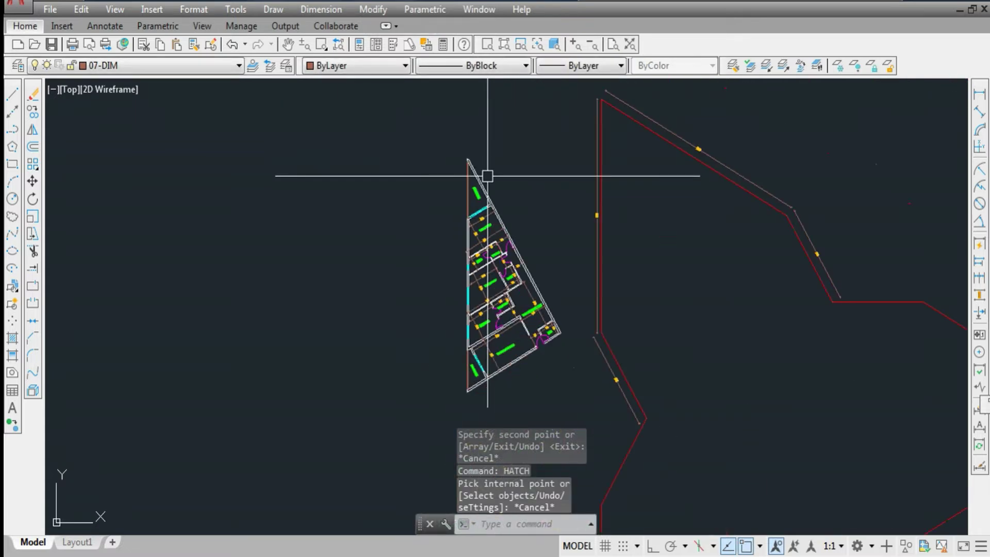
scroll(488, 171, down, 3)
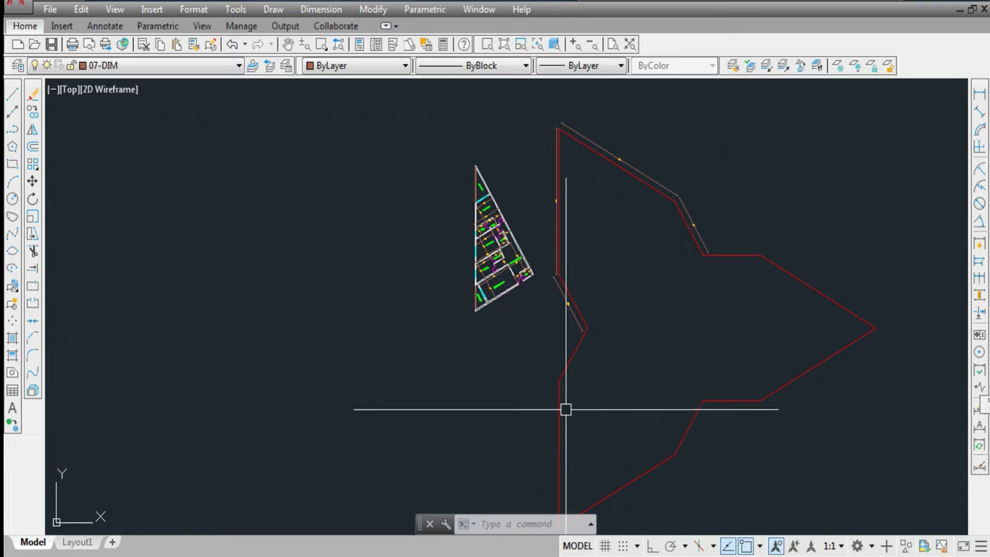
scroll(575, 170, up, 3)
scroll(528, 203, down, 3)
scroll(518, 325, up, 3)
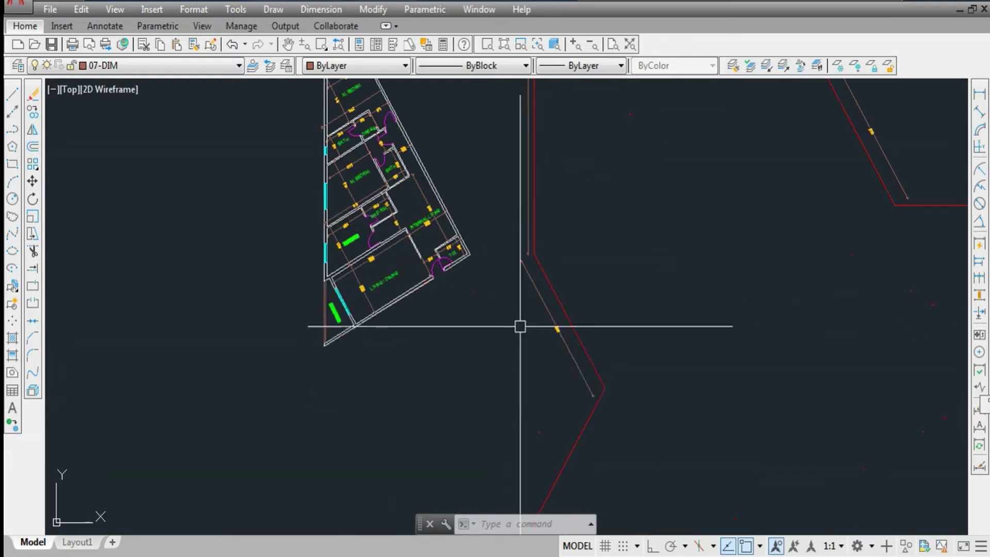
scroll(526, 221, down, 3)
scroll(560, 298, up, 4)
scroll(527, 275, down, 3)
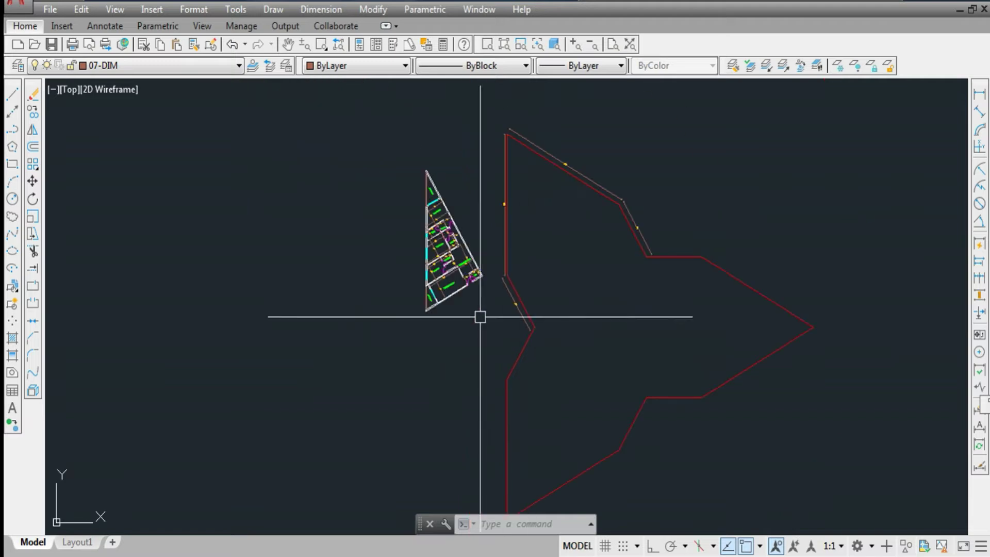
Step: Window-select the apartment plan and move its apex onto the red outline's top vertex
click(381, 142)
click(493, 332)
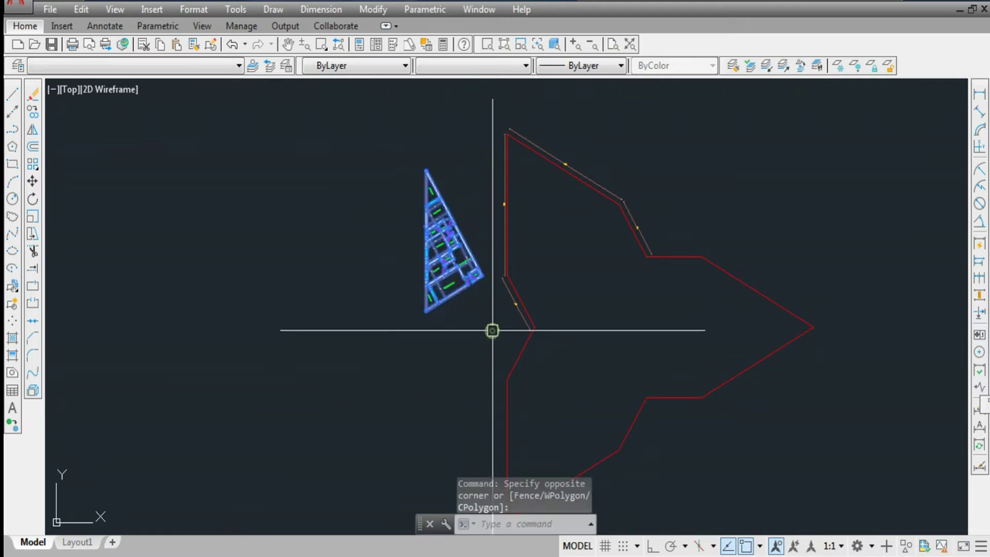
key(m)
key(Return)
scroll(433, 177, up, 4)
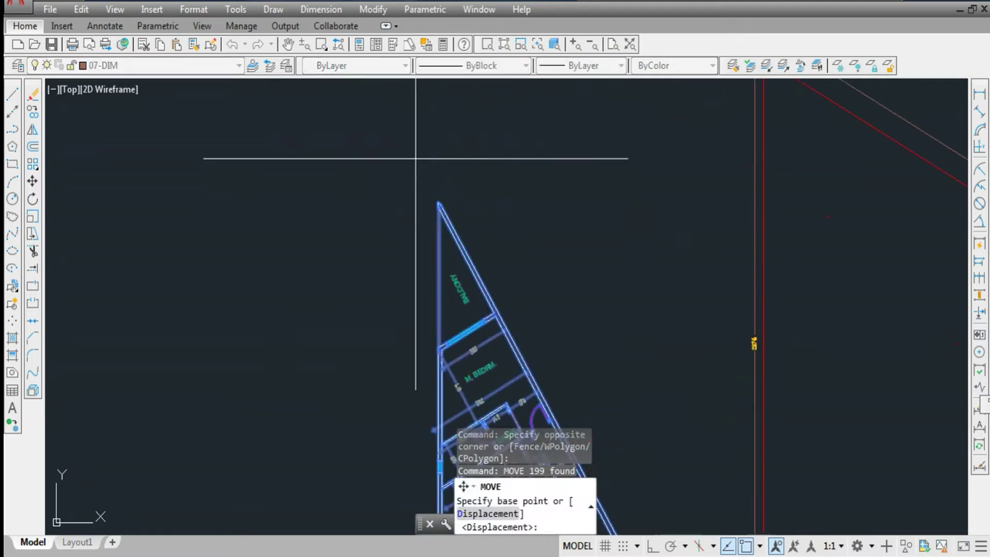
scroll(417, 193, up, 4)
click(385, 170)
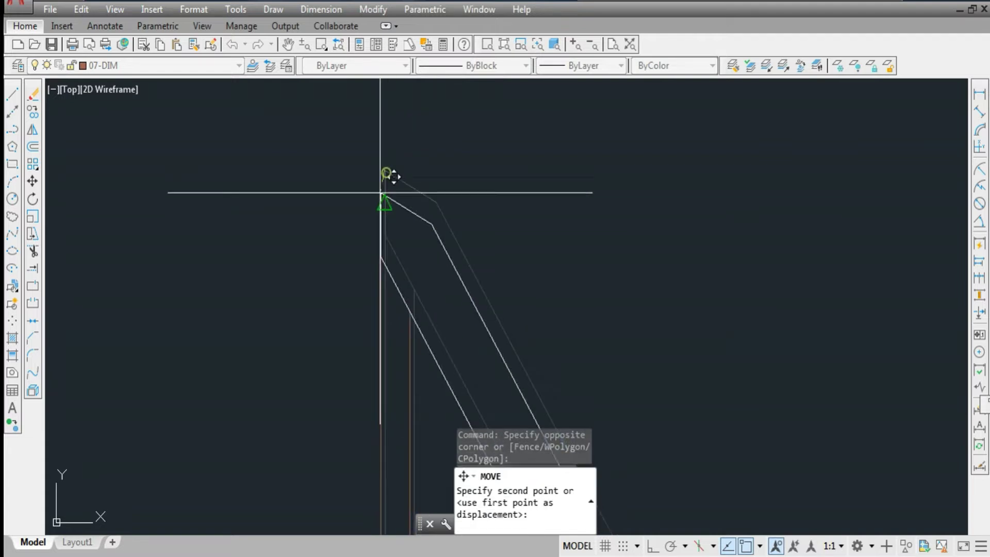
scroll(410, 248, down, 4)
scroll(542, 233, up, 4)
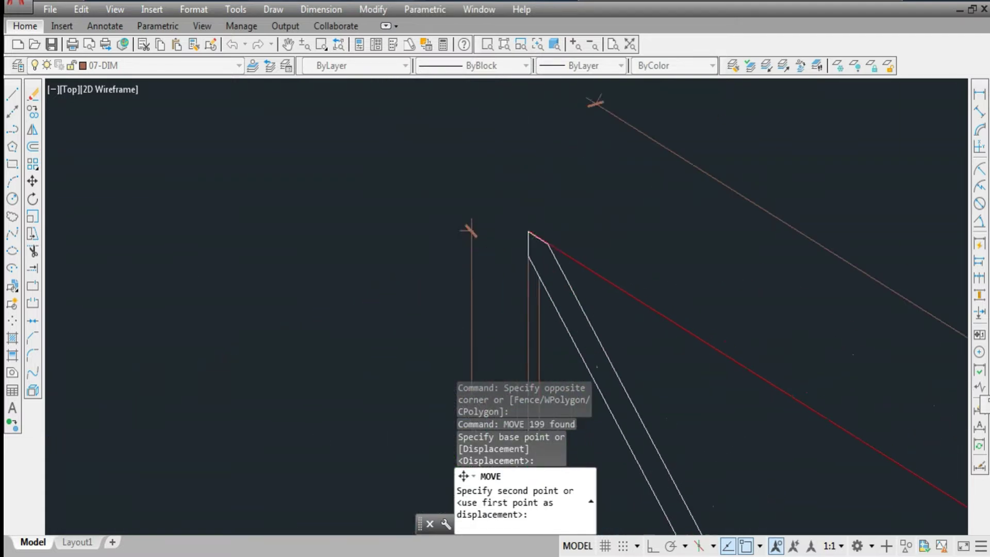
scroll(526, 224, up, 3)
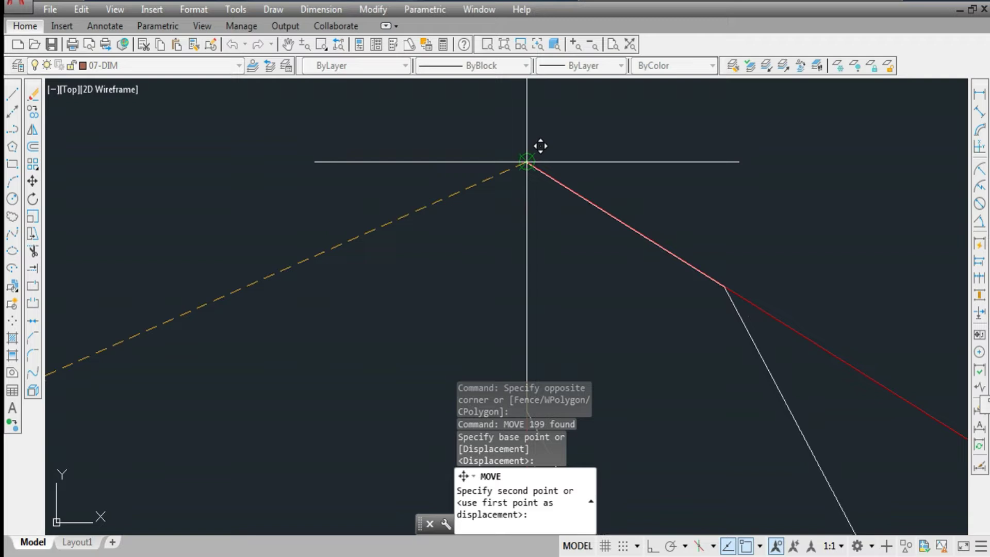
click(531, 154)
scroll(492, 116, down, 4)
scroll(511, 124, down, 4)
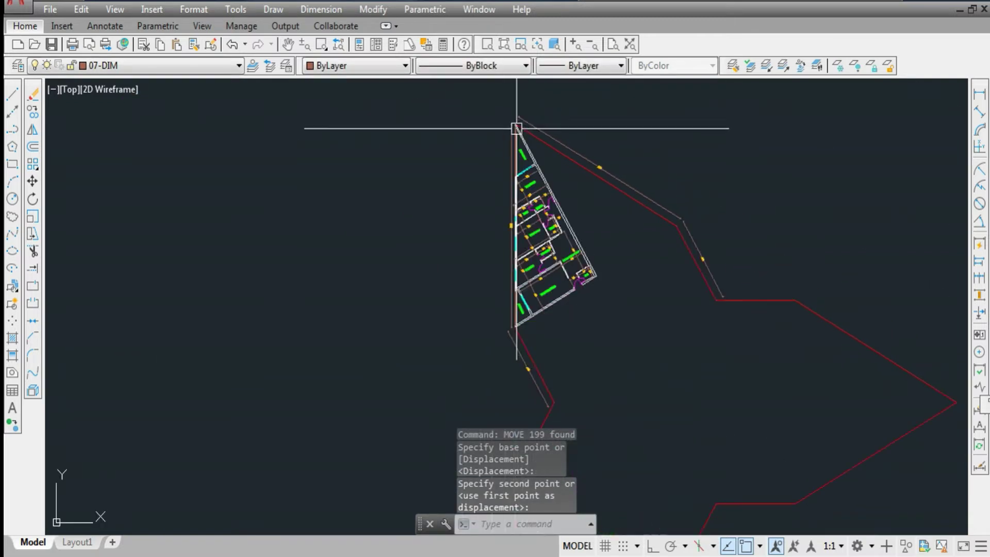
scroll(511, 309, up, 4)
scroll(534, 287, up, 3)
scroll(538, 310, up, 3)
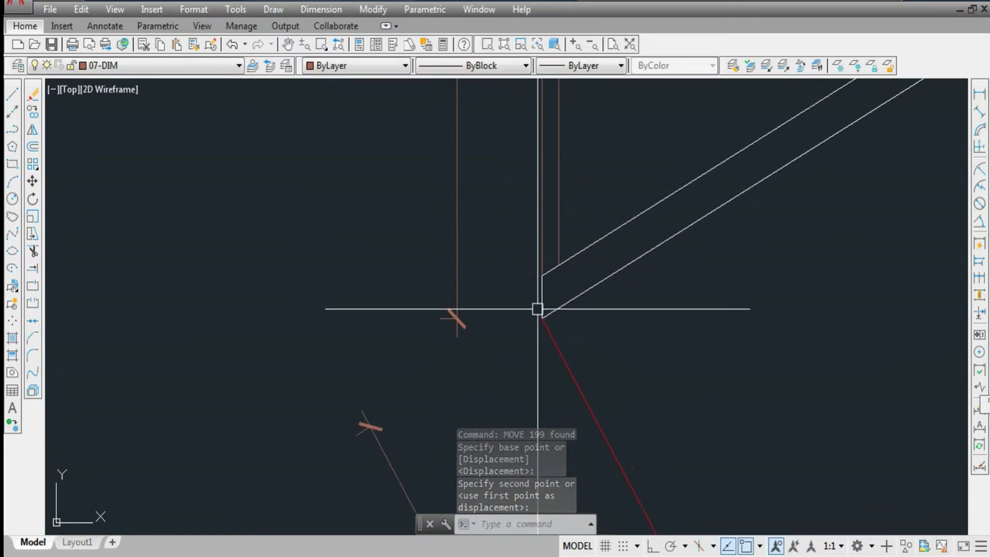
scroll(533, 329, up, 2)
scroll(535, 330, up, 2)
scroll(527, 348, up, 1)
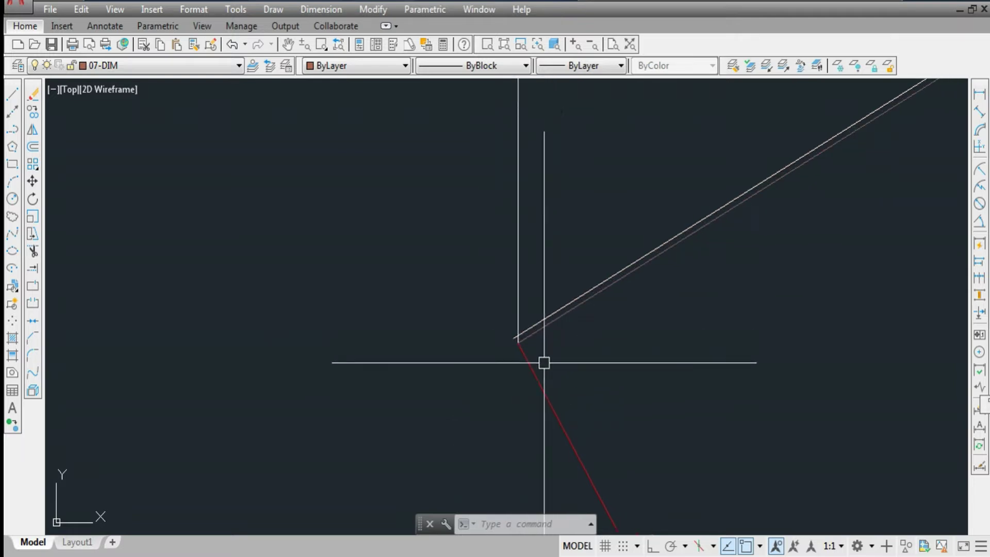
Step: Start stretching the diagonal wall line's end, then cancel it
click(522, 326)
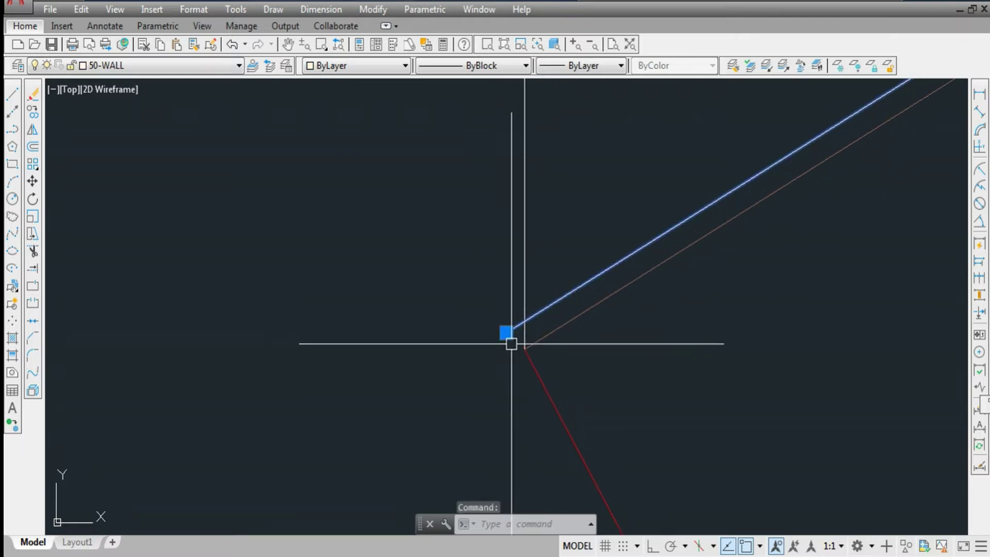
click(520, 338)
scroll(525, 350, down, 2)
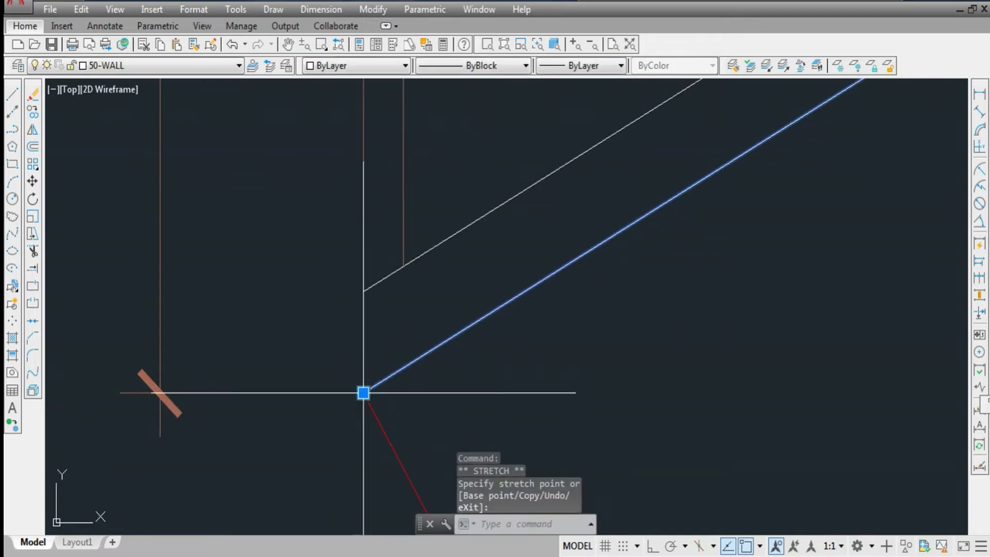
scroll(319, 385, down, 3)
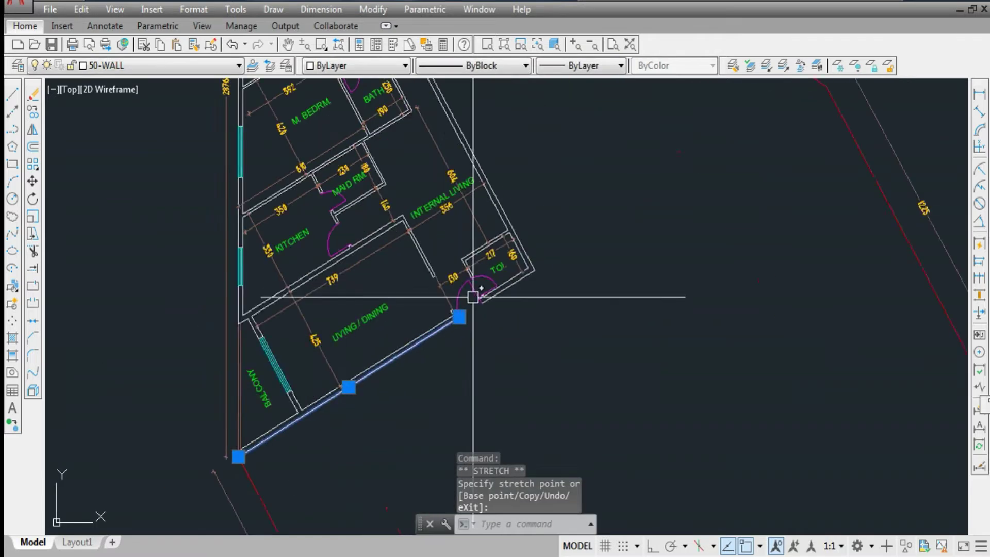
scroll(464, 294, up, 4)
scroll(433, 309, up, 2)
scroll(430, 305, up, 2)
key(Escape)
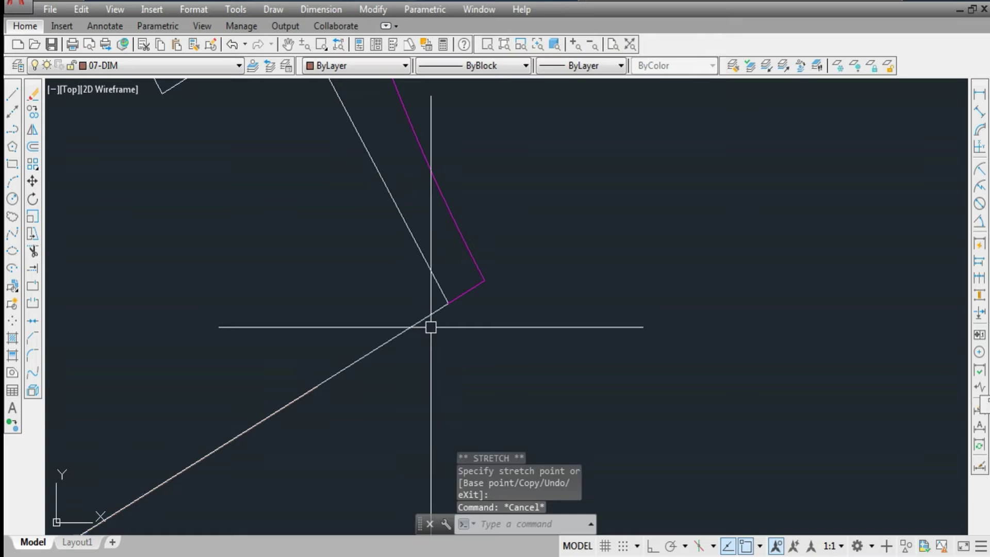
scroll(430, 333, down, 3)
scroll(434, 356, down, 4)
scroll(435, 355, down, 3)
scroll(542, 325, down, 3)
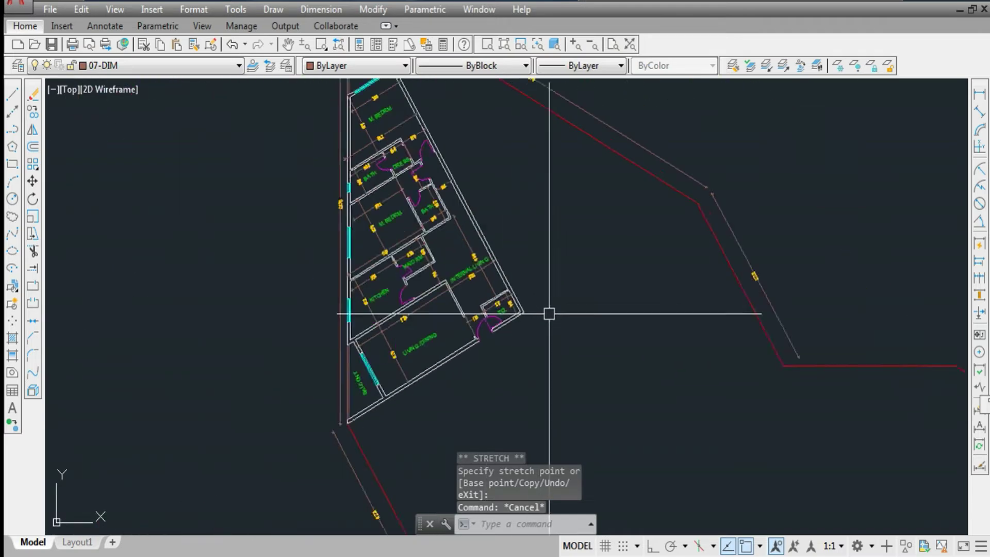
scroll(541, 310, down, 2)
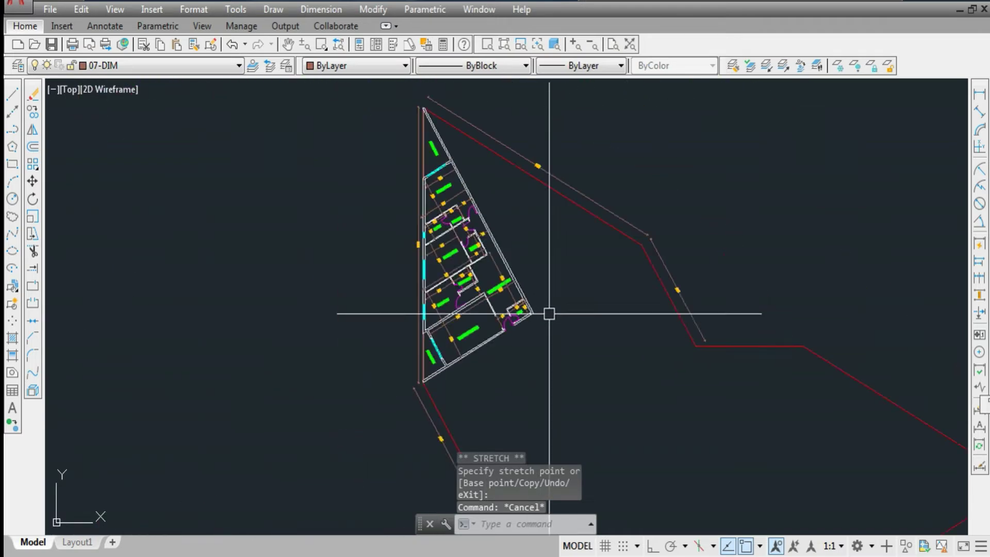
Step: Window-select all objects of the triangular apartment block
click(329, 99)
click(583, 410)
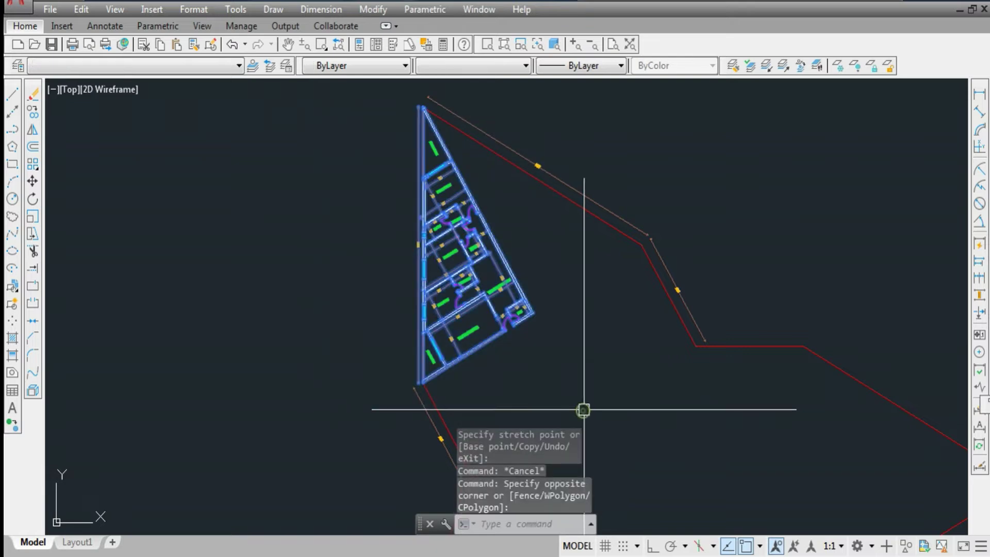
scroll(435, 240, up, 4)
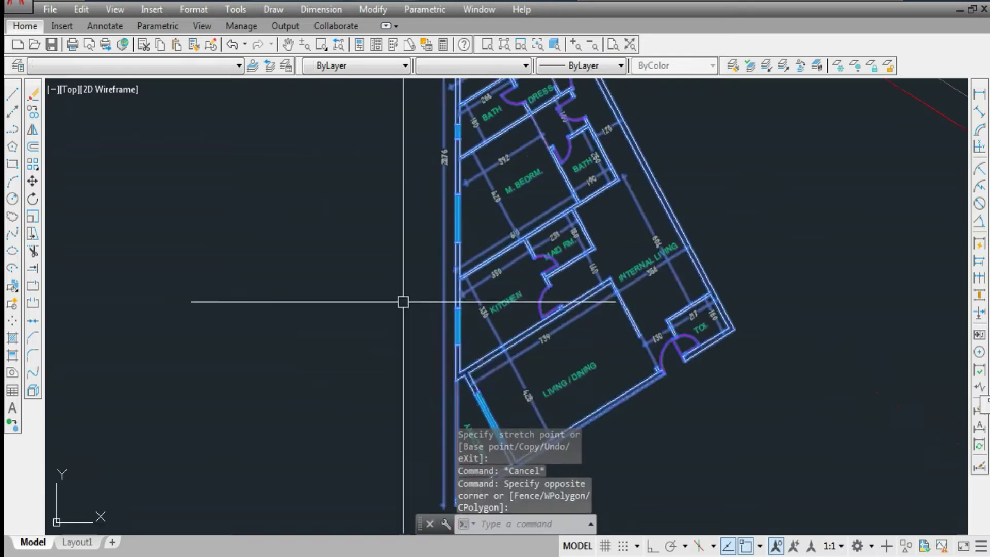
click(436, 280)
scroll(438, 255, down, 5)
text(mi)
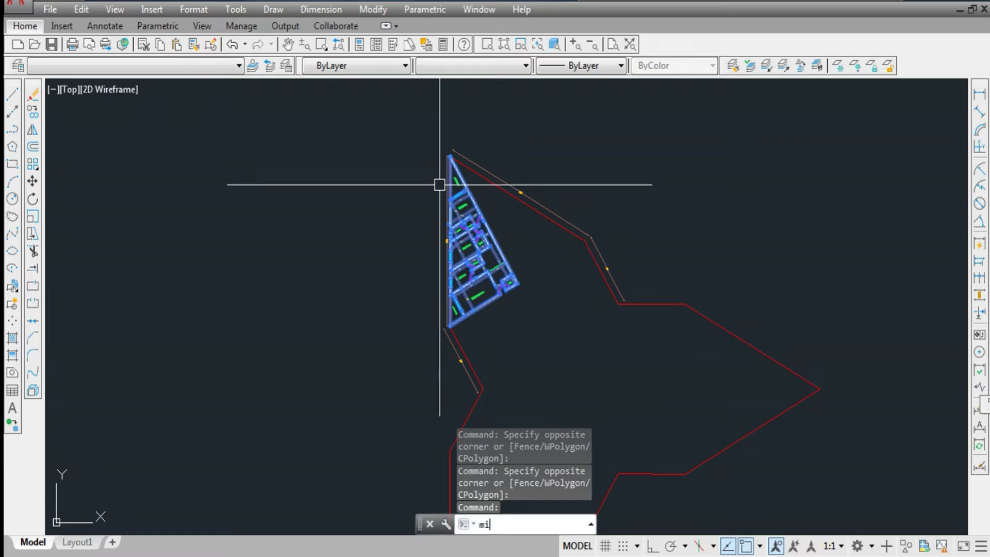
text(rror)
Step: Draw a guide line from the lower wall corner to the outline vertex
key(Return)
scroll(439, 155, up, 6)
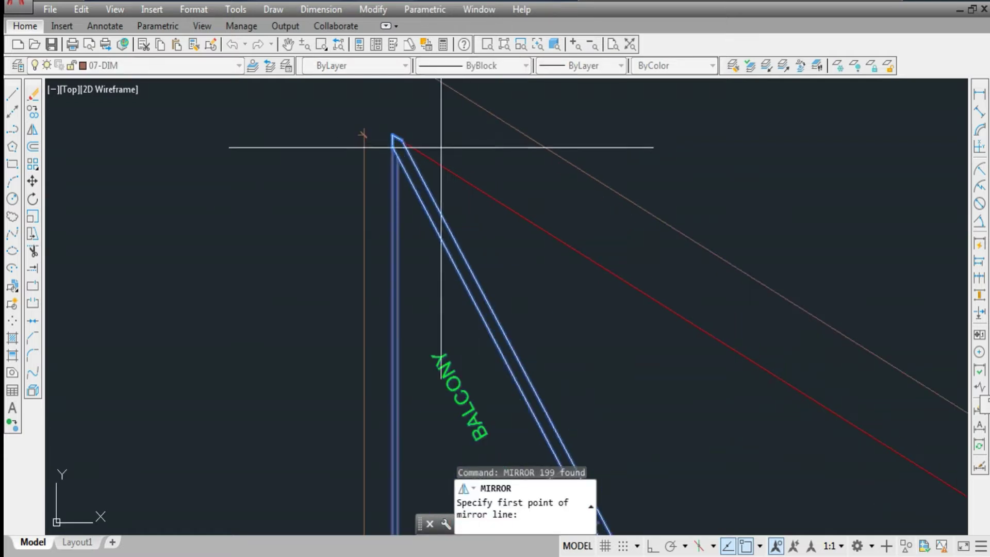
scroll(442, 147, up, 2)
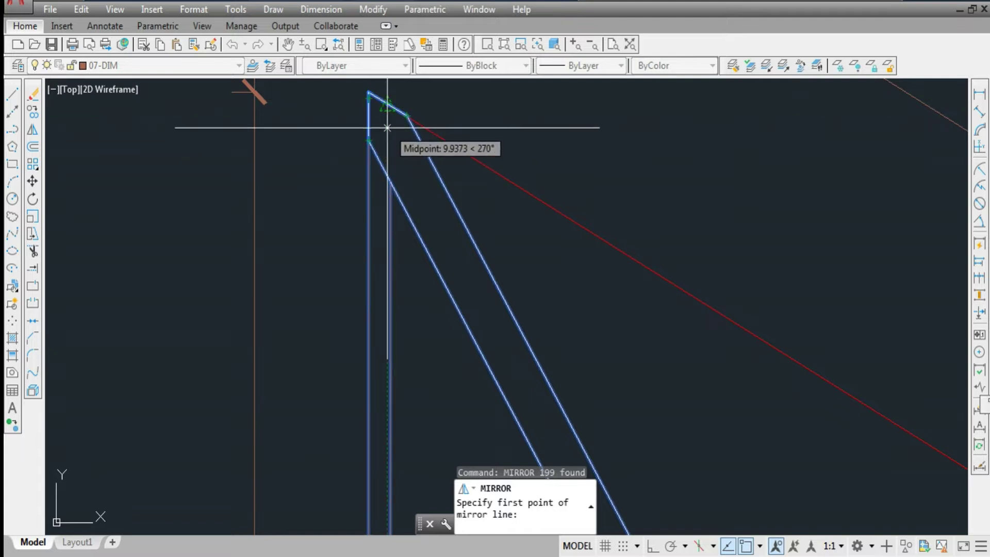
scroll(387, 128, up, 3)
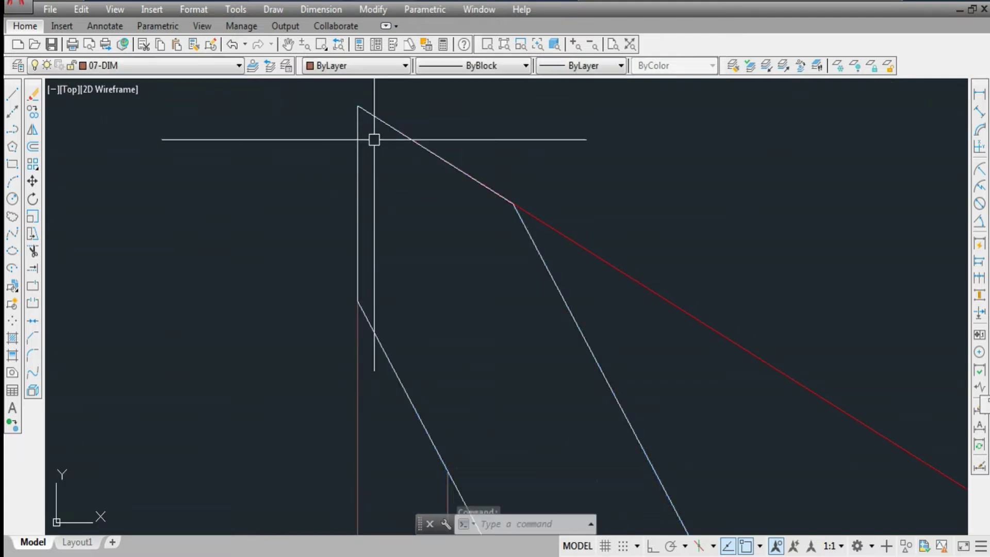
key(Escape)
text(l)
key(Return)
click(364, 314)
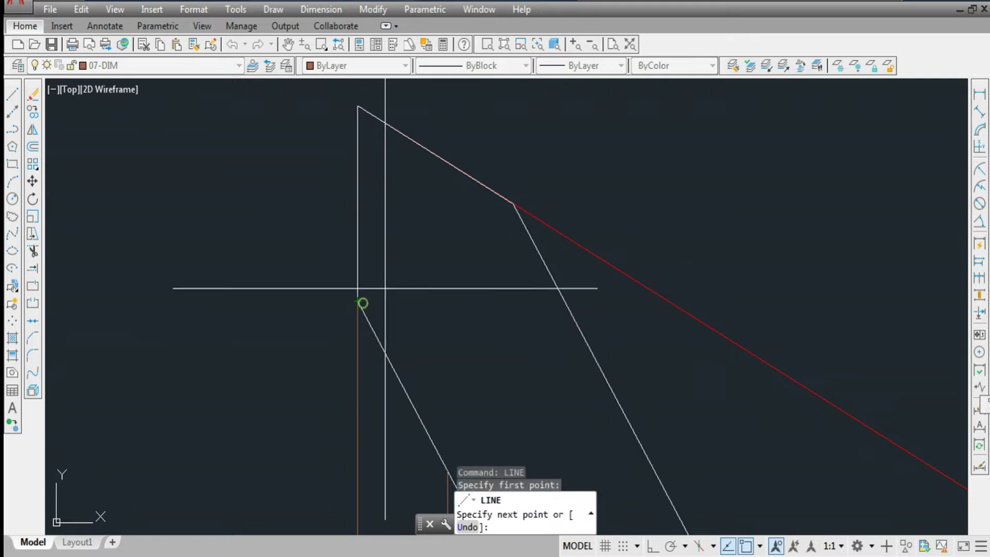
click(513, 203)
key(Escape)
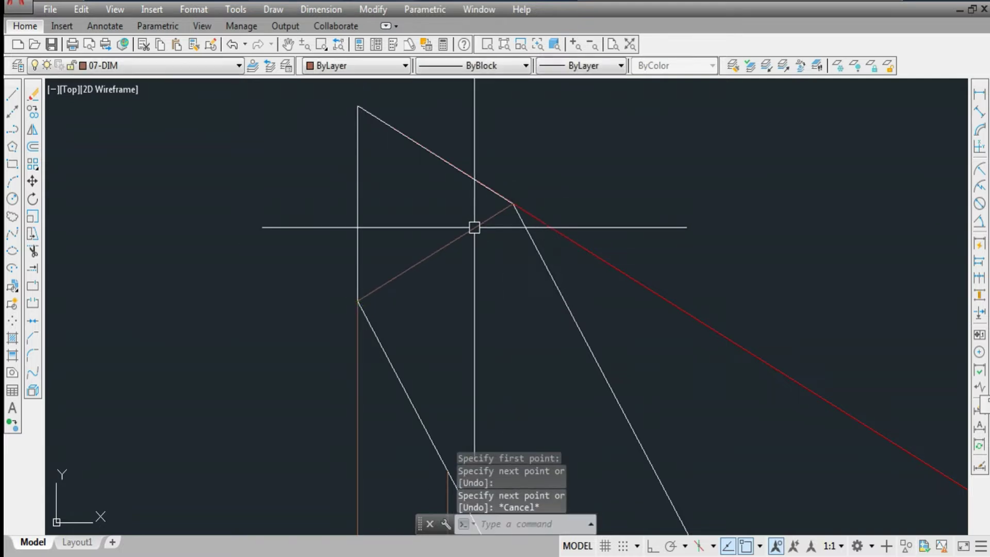
text(mi)
Step: Mirror the previously selected block from the guide line's midpoint to its apex, keeping the original
key(Return)
text(p)
key(Return)
key(Return)
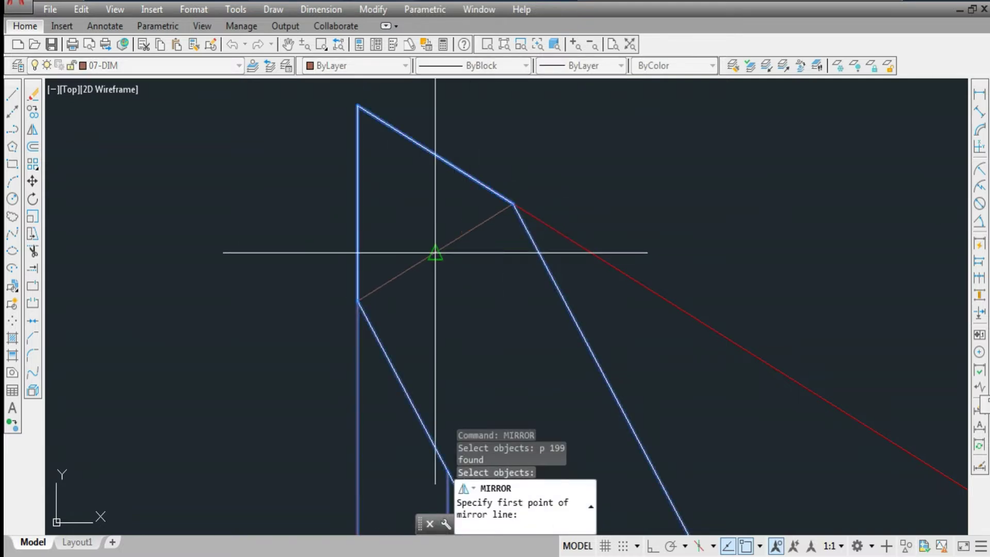
click(433, 250)
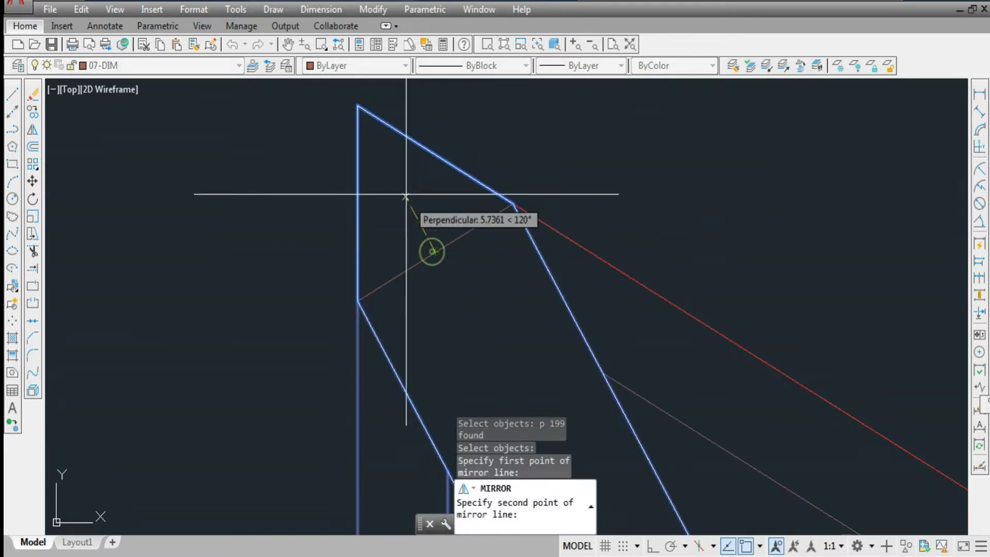
click(359, 104)
key(Return)
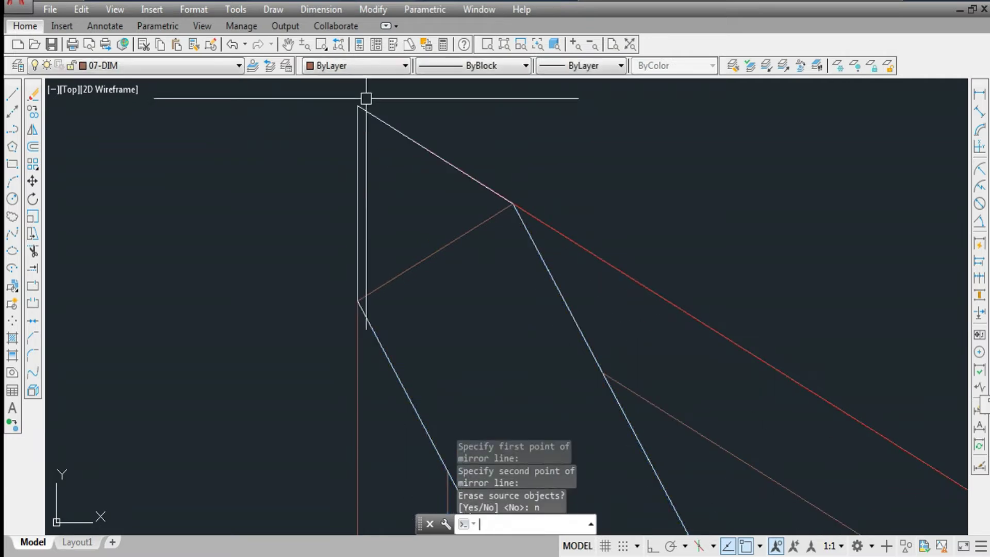
scroll(401, 142, down, 3)
scroll(401, 142, down, 3)
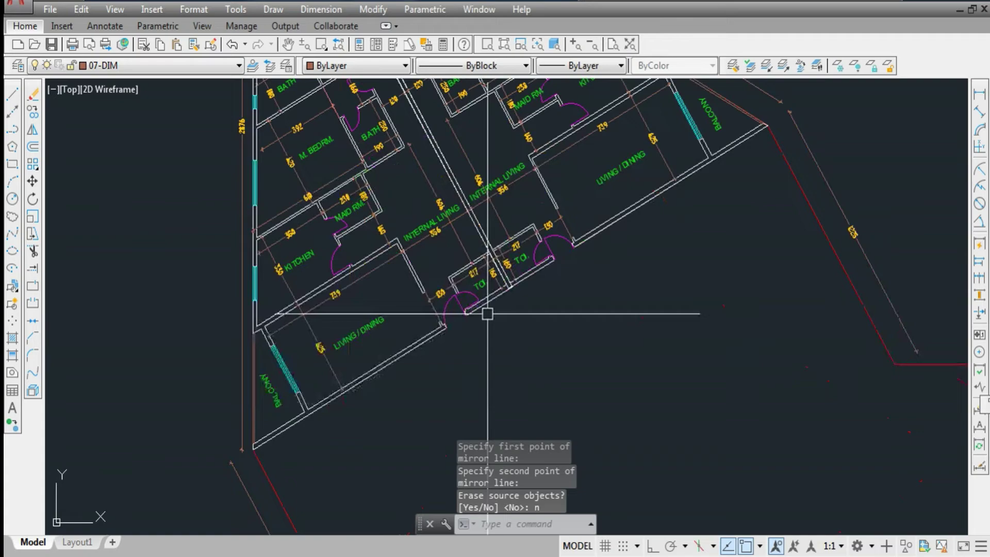
scroll(487, 300, up, 4)
scroll(487, 300, up, 1)
scroll(527, 341, down, 3)
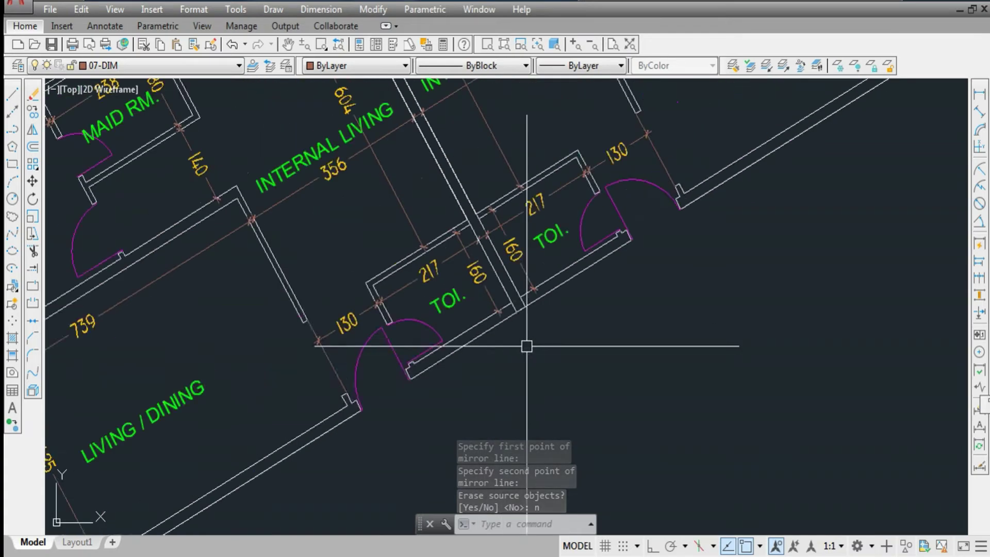
scroll(527, 347, down, 2)
scroll(527, 346, down, 1)
scroll(491, 357, up, 4)
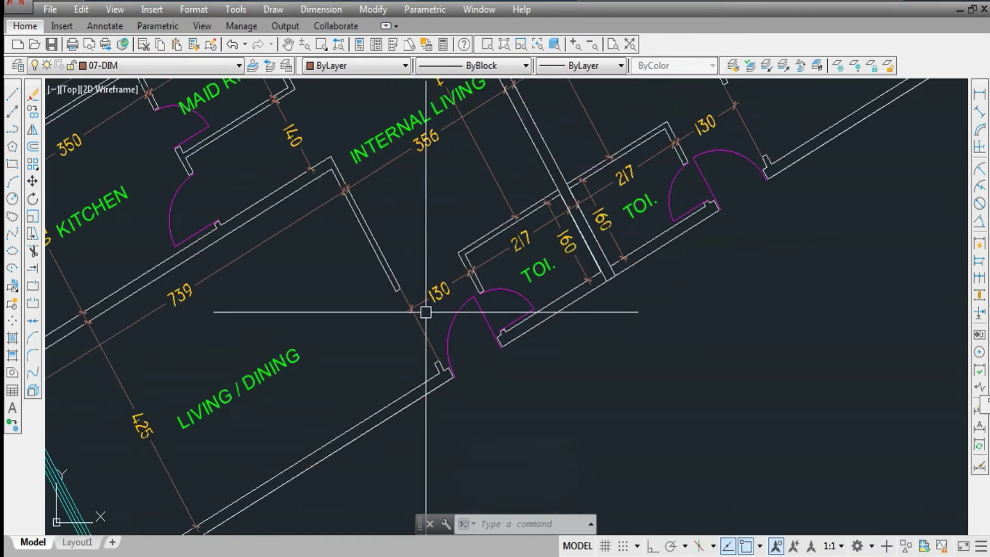
scroll(425, 313, down, 3)
scroll(425, 356, down, 3)
scroll(395, 287, down, 2)
scroll(304, 164, up, 3)
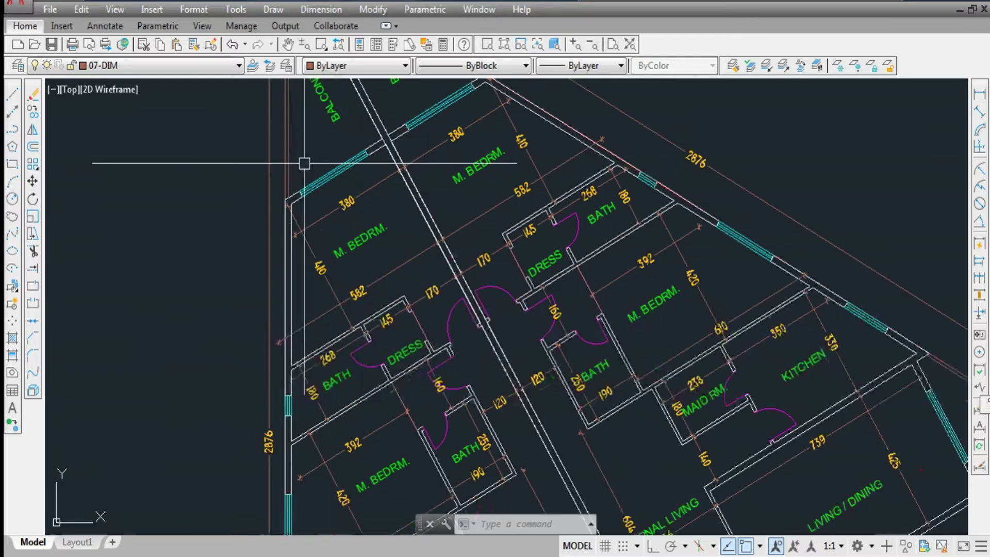
scroll(511, 313, up, 5)
scroll(481, 254, up, 3)
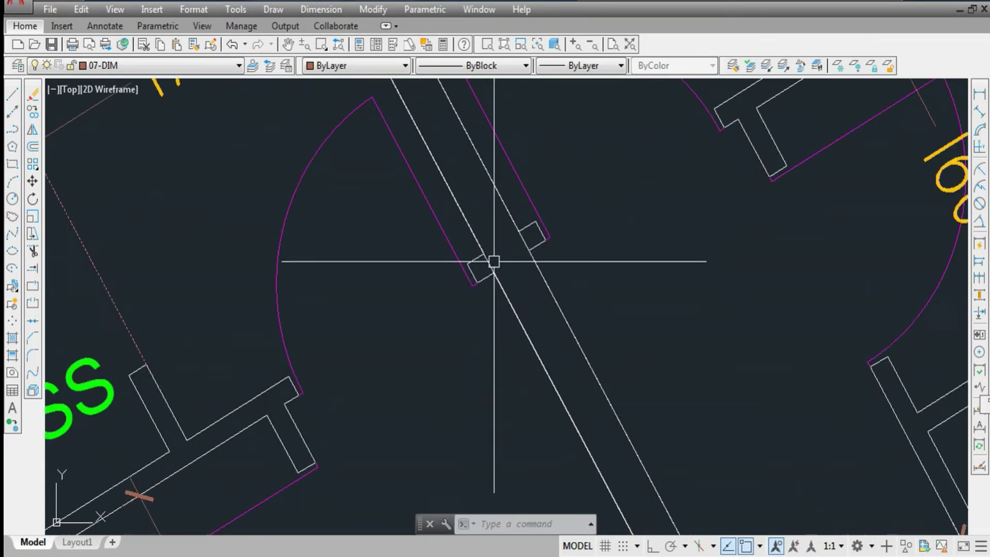
Step: Erase the wall segment between the two units and the stray line near the top apex
click(482, 253)
key(Delete)
scroll(511, 264, down, 3)
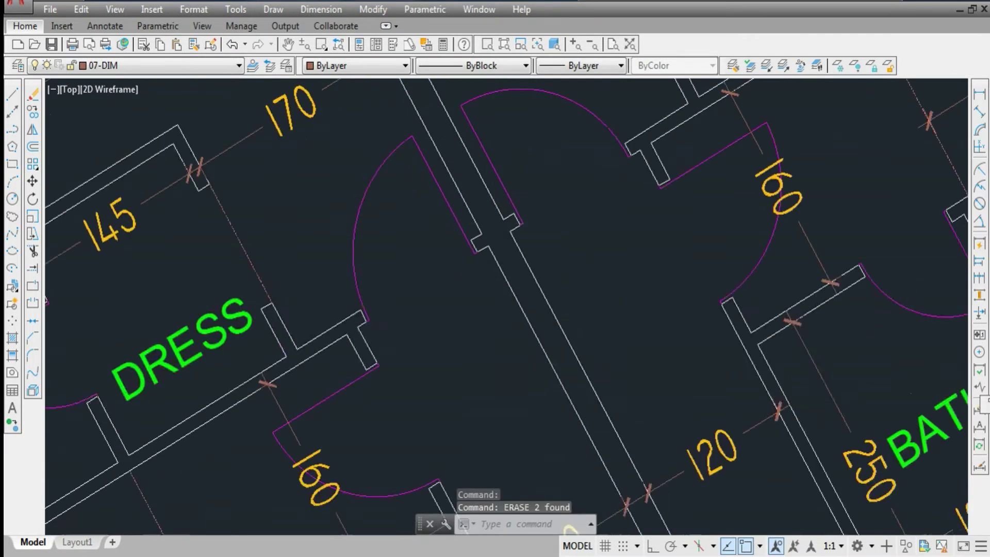
scroll(526, 310, down, 4)
scroll(544, 353, down, 2)
scroll(544, 353, up, 6)
scroll(557, 371, up, 2)
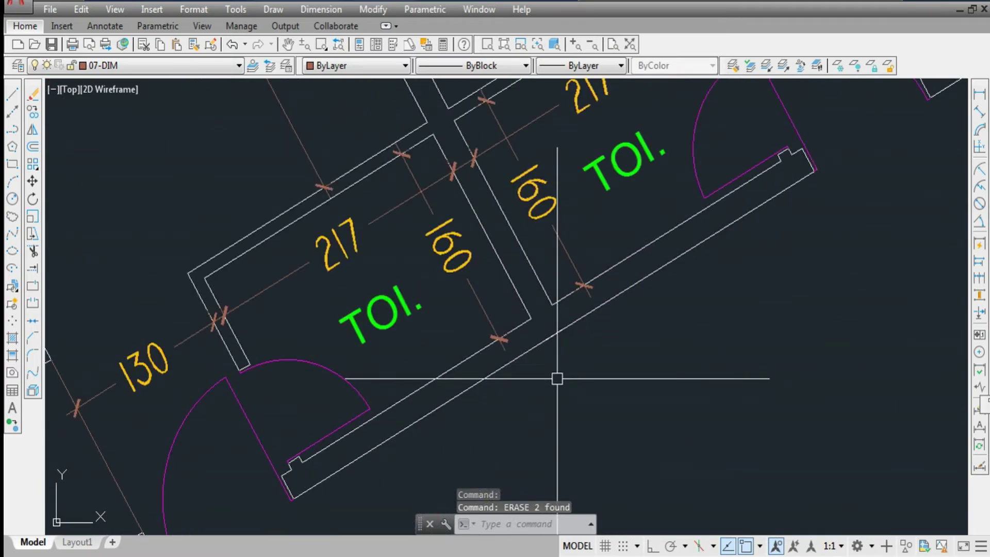
scroll(573, 387, down, 8)
scroll(454, 171, up, 5)
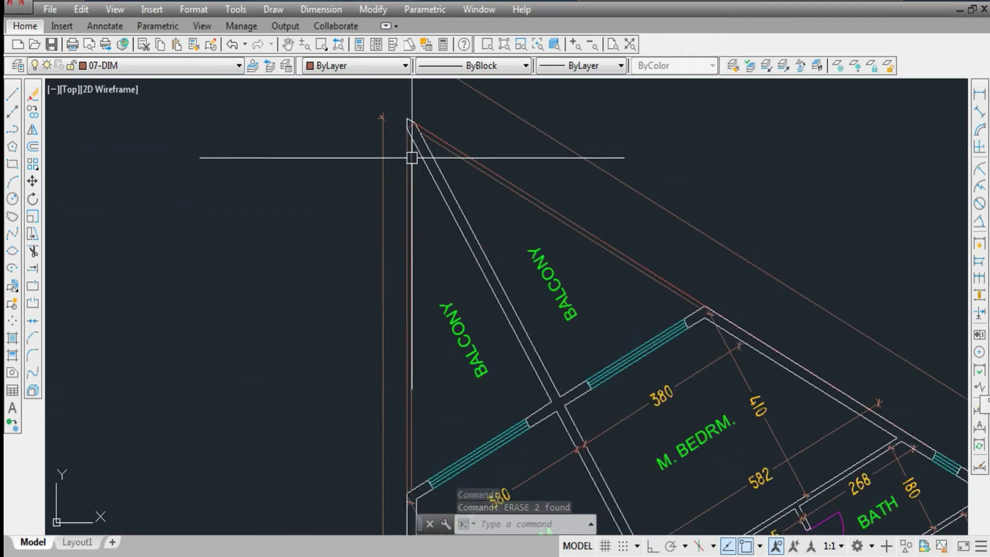
scroll(402, 116, up, 4)
click(384, 98)
key(Delete)
scroll(384, 98, down, 4)
scroll(404, 131, down, 4)
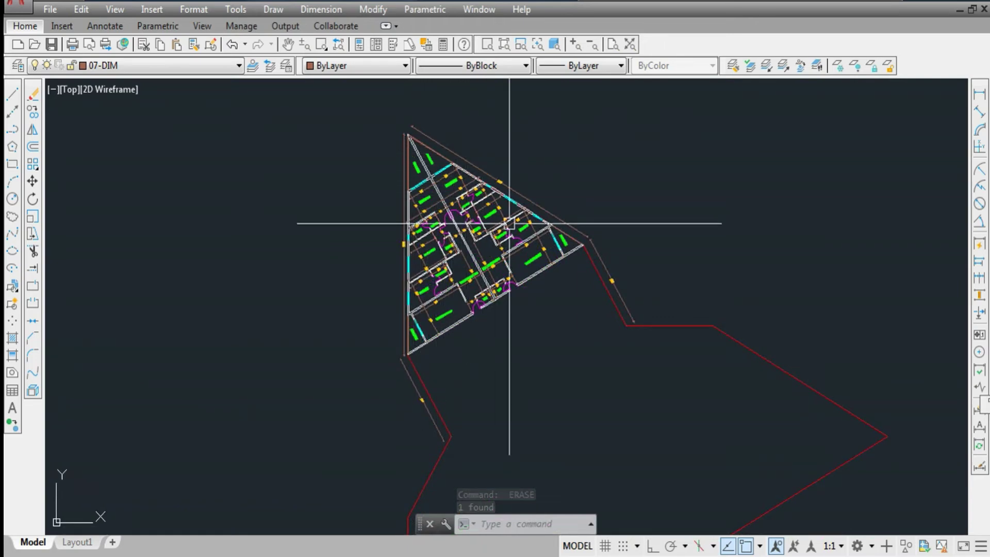
scroll(541, 232, up, 4)
scroll(588, 263, up, 4)
scroll(592, 258, up, 3)
scroll(596, 261, up, 2)
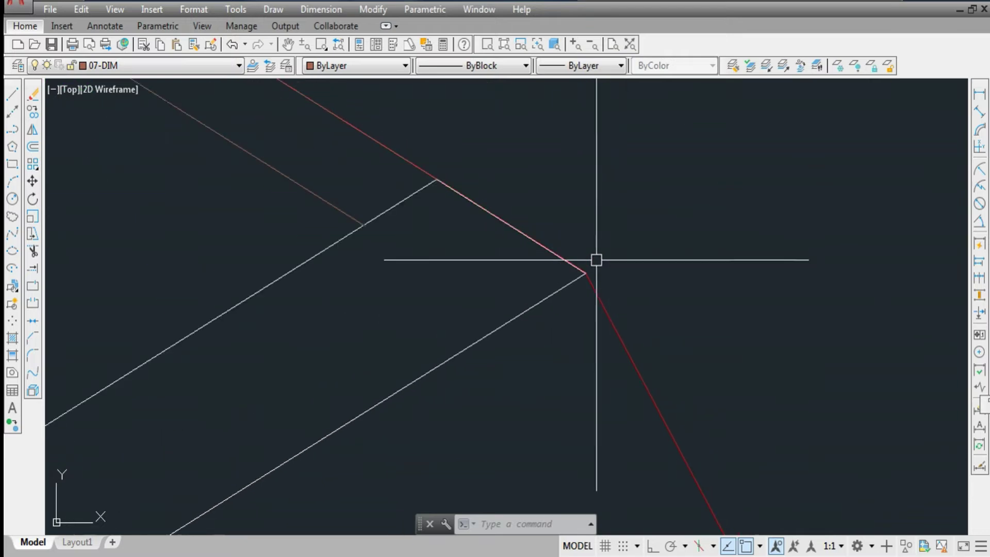
scroll(596, 261, up, 2)
Step: Erase the lower duplicate wall line at the block's right corner
middle_drag(588, 271, 576, 256)
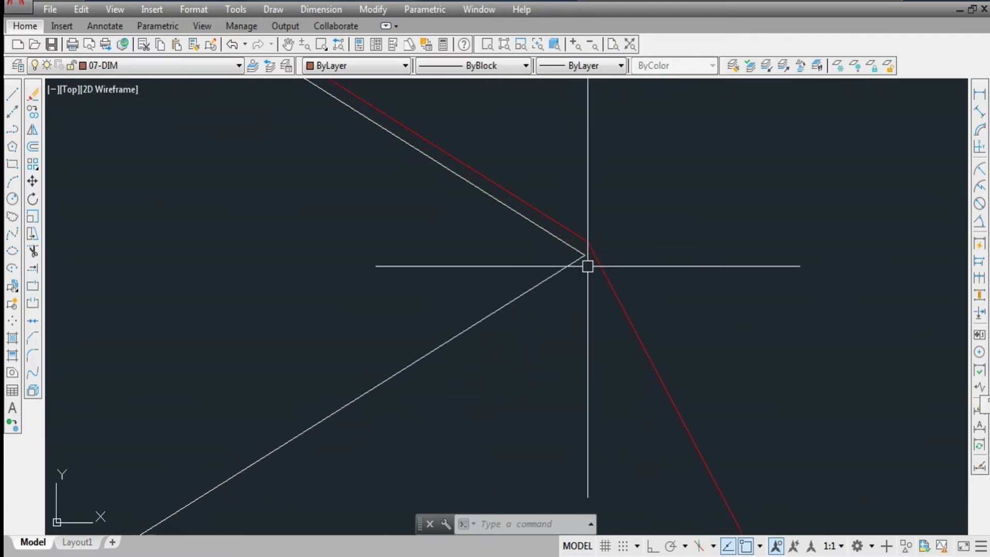
click(563, 244)
click(583, 249)
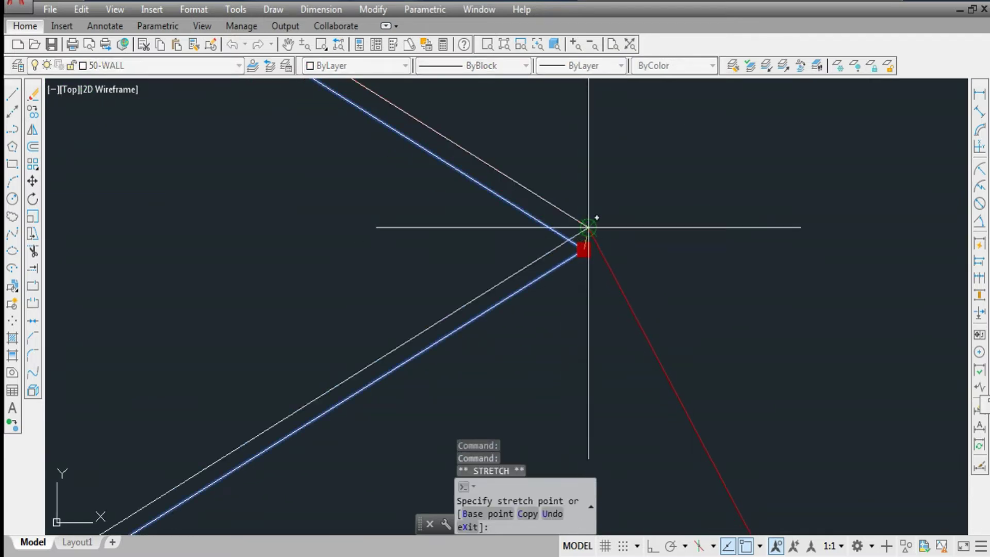
key(Escape)
click(573, 256)
key(e)
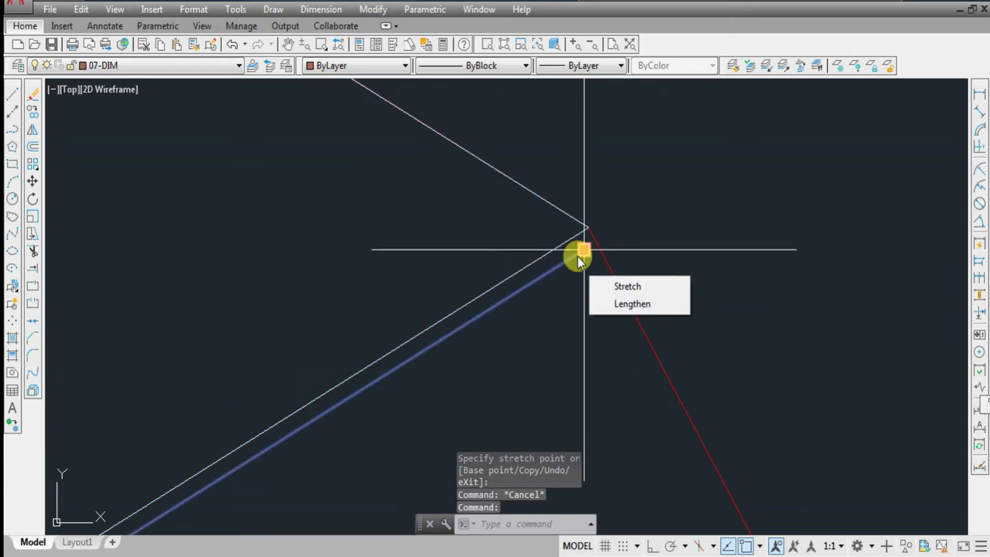
key(Return)
scroll(601, 220, up, 1)
middle_drag(601, 220, 636, 204)
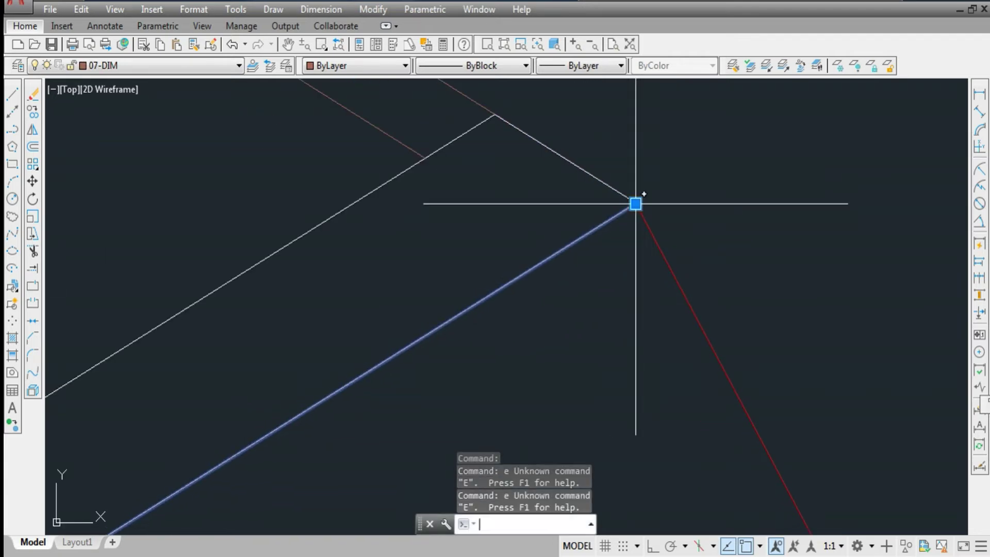
key(e)
key(Return)
scroll(636, 186, down, 4)
scroll(595, 224, down, 3)
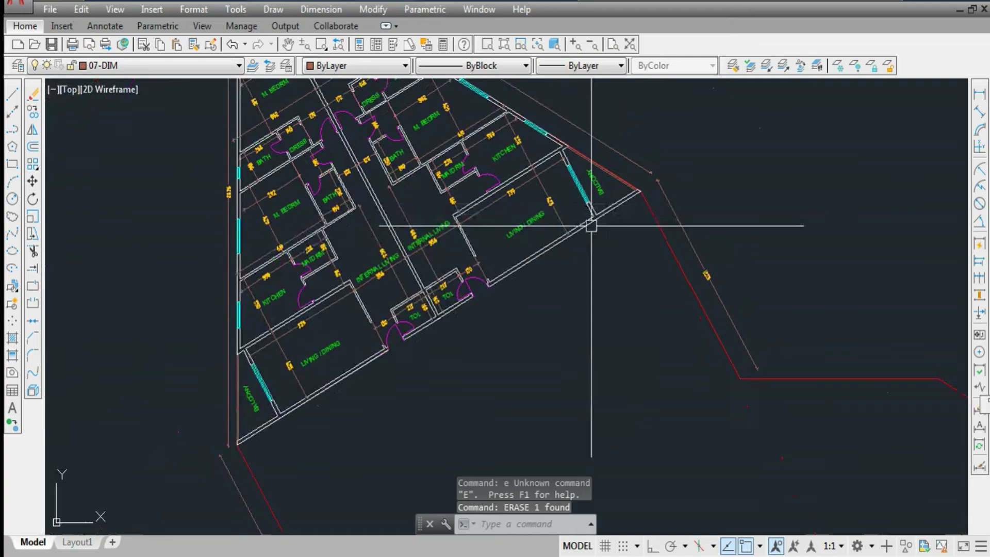
scroll(471, 297, up, 5)
scroll(471, 297, up, 2)
scroll(479, 341, down, 4)
scroll(480, 340, down, 3)
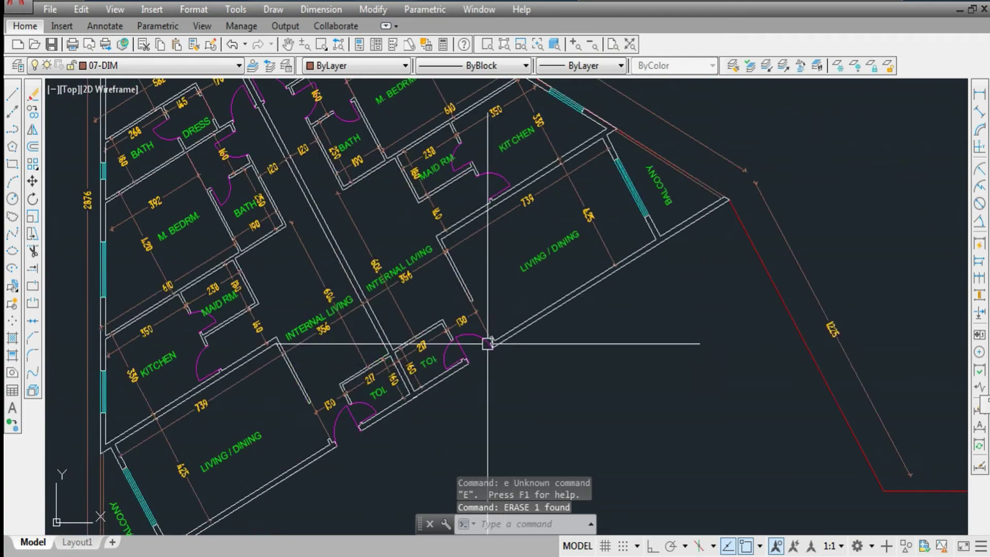
scroll(423, 288, up, 3)
scroll(510, 341, down, 4)
scroll(511, 325, down, 2)
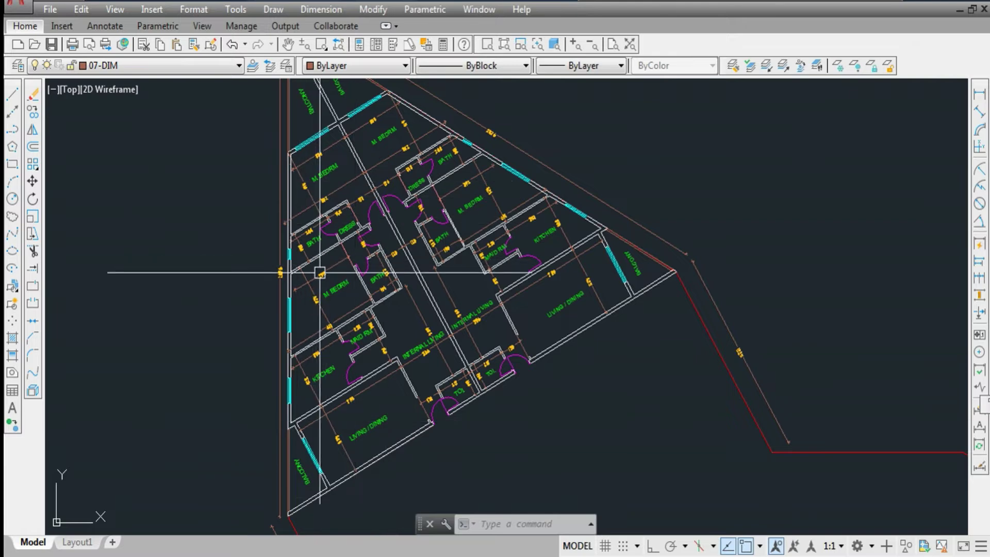
scroll(321, 272, down, 2)
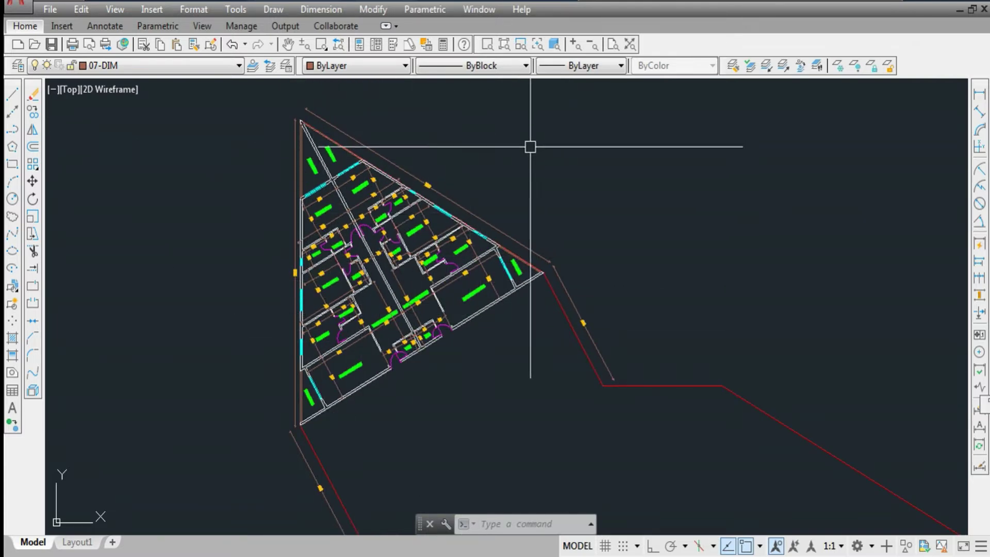
Step: Copy the whole triangular block to the right of the site outline, then select the copy
click(207, 110)
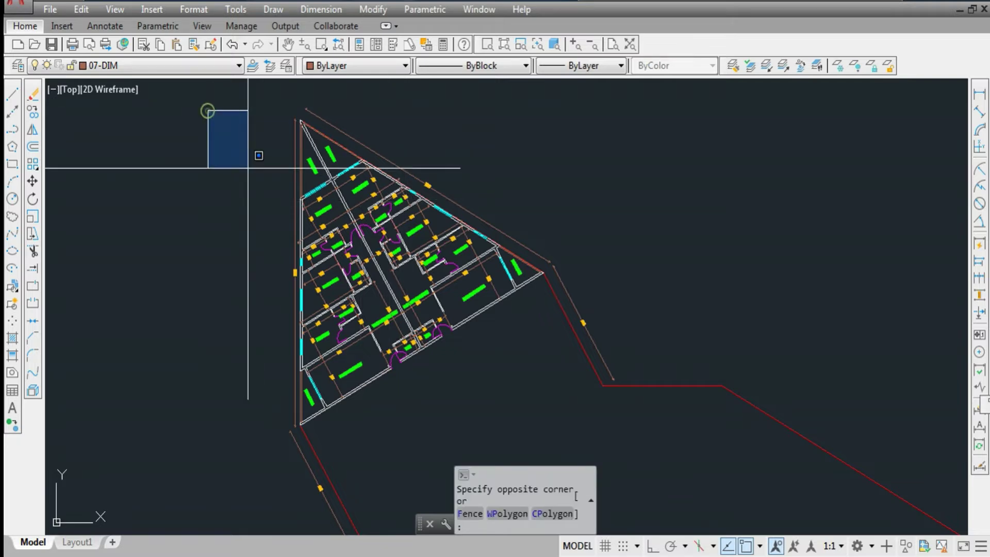
click(588, 440)
scroll(278, 352, up, 4)
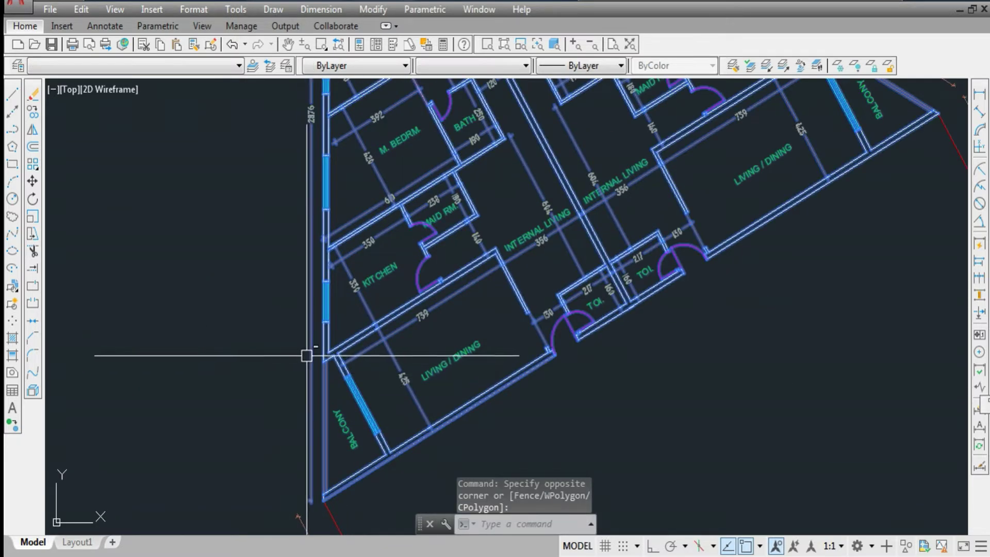
key(Escape)
scroll(296, 373, down, 5)
scroll(395, 279, up, 3)
scroll(416, 194, down, 4)
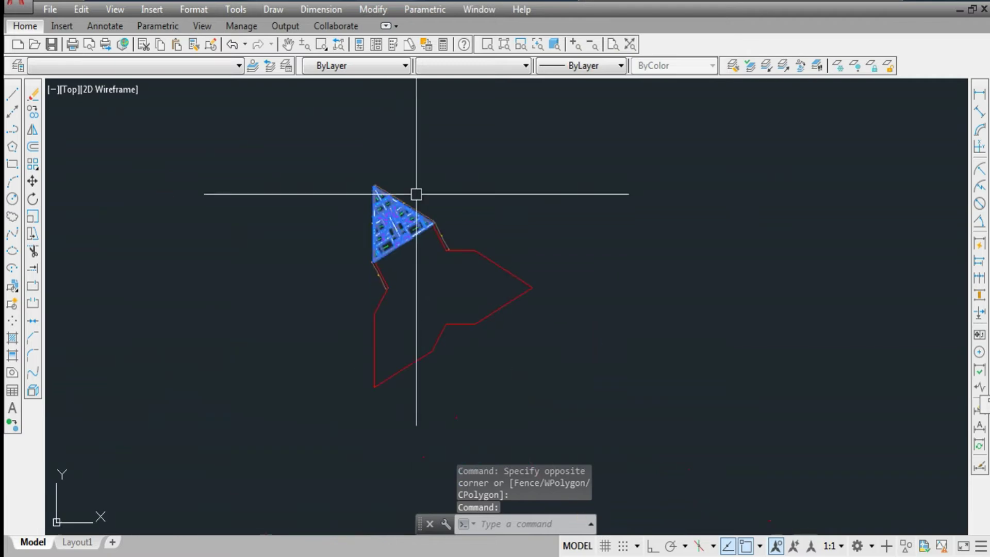
text(c)
key(Return)
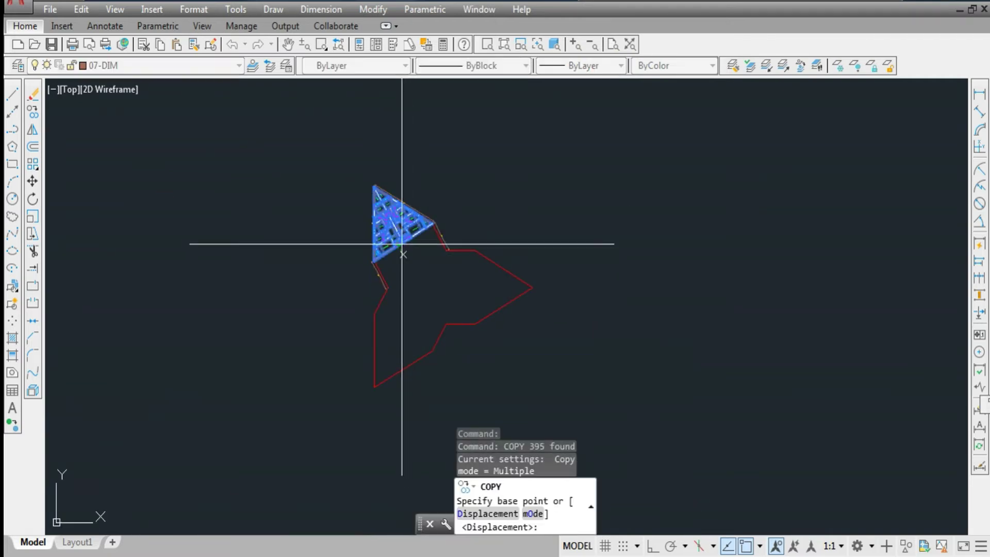
click(404, 253)
scroll(425, 232, up, 3)
scroll(448, 209, down, 3)
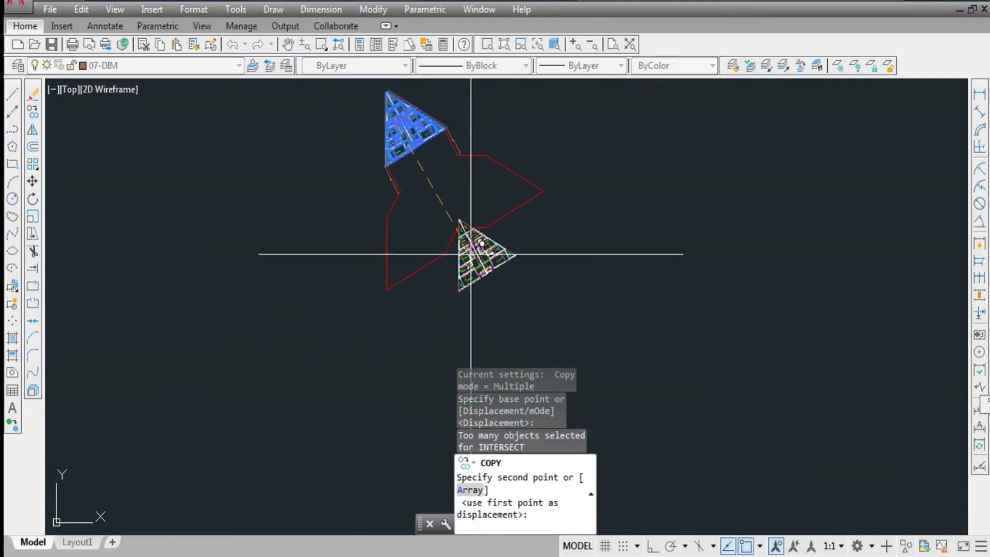
scroll(526, 224, up, 3)
click(520, 241)
key(Escape)
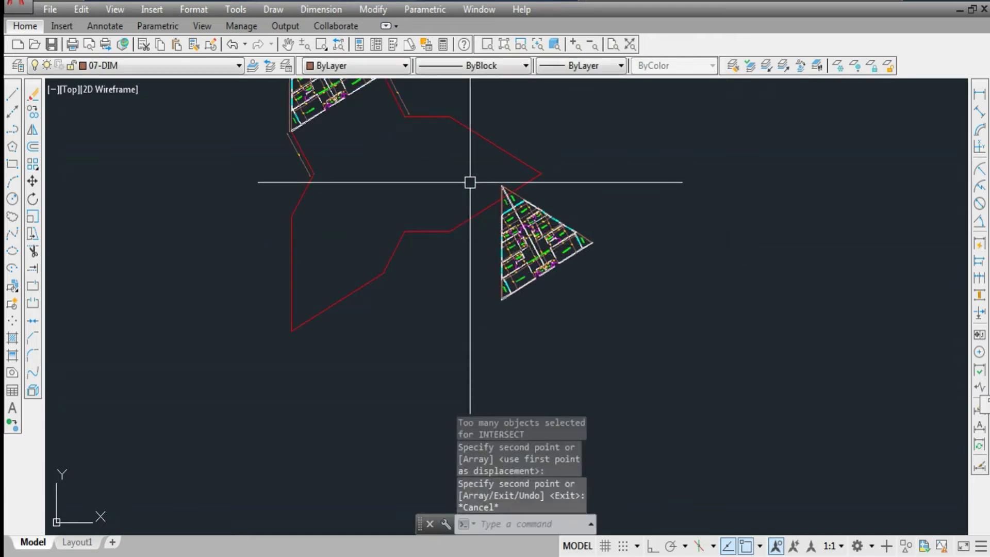
click(471, 177)
click(621, 334)
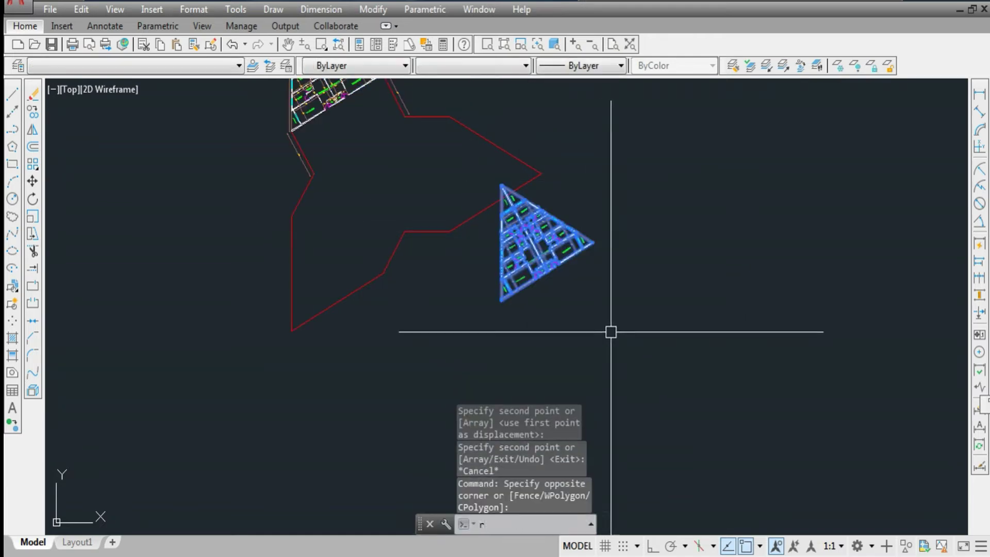
text(ro)
Step: Rotate the copied block about its pivot so it points right
key(Return)
scroll(542, 232, up, 2)
click(422, 332)
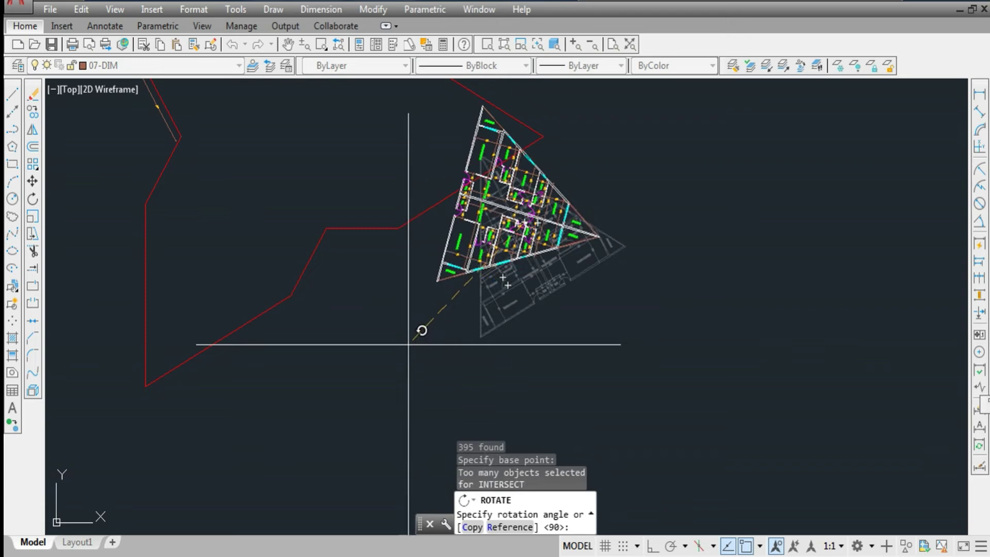
click(421, 331)
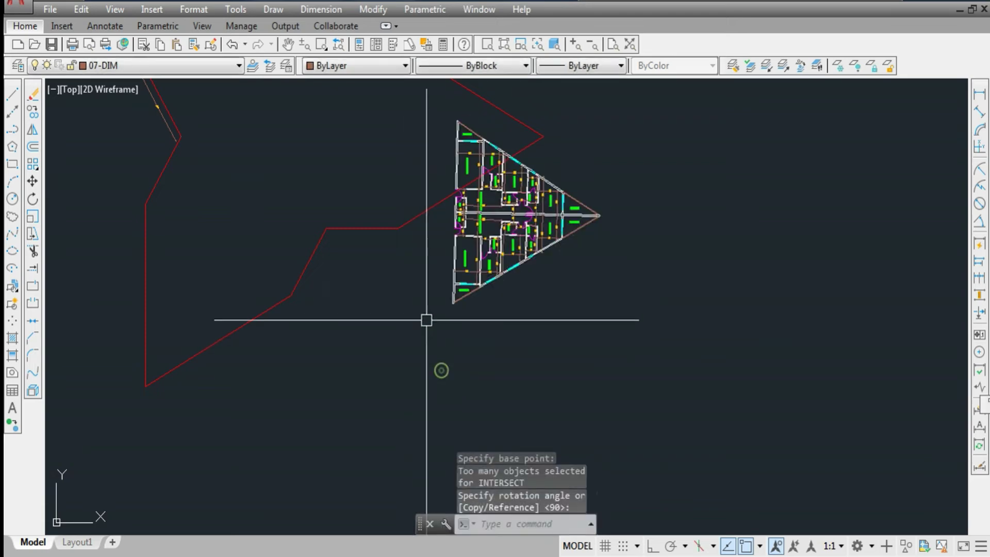
Step: Align the rotated block's apex and corner to the site outline, scaling it to fit
click(433, 111)
click(623, 350)
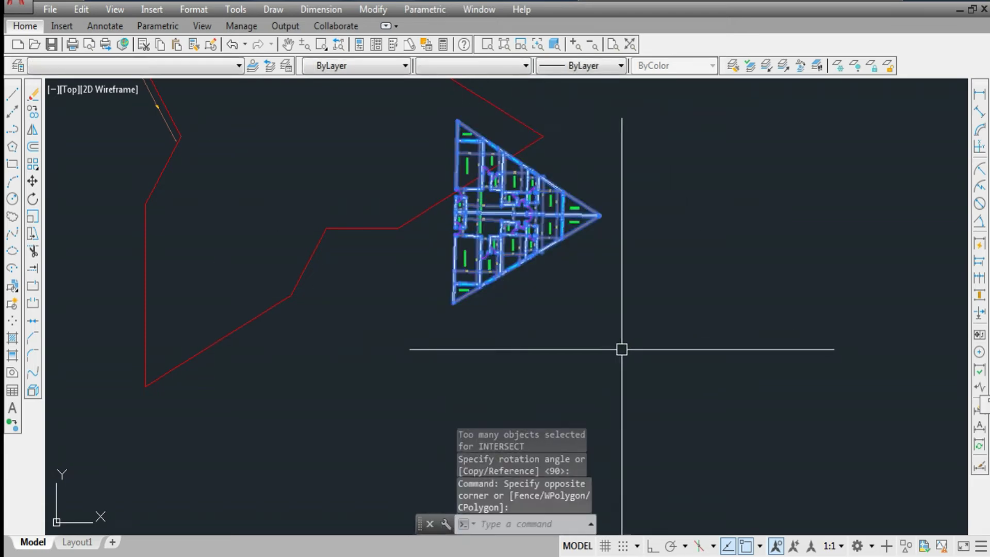
text(al)
key(Return)
scroll(590, 218, up, 4)
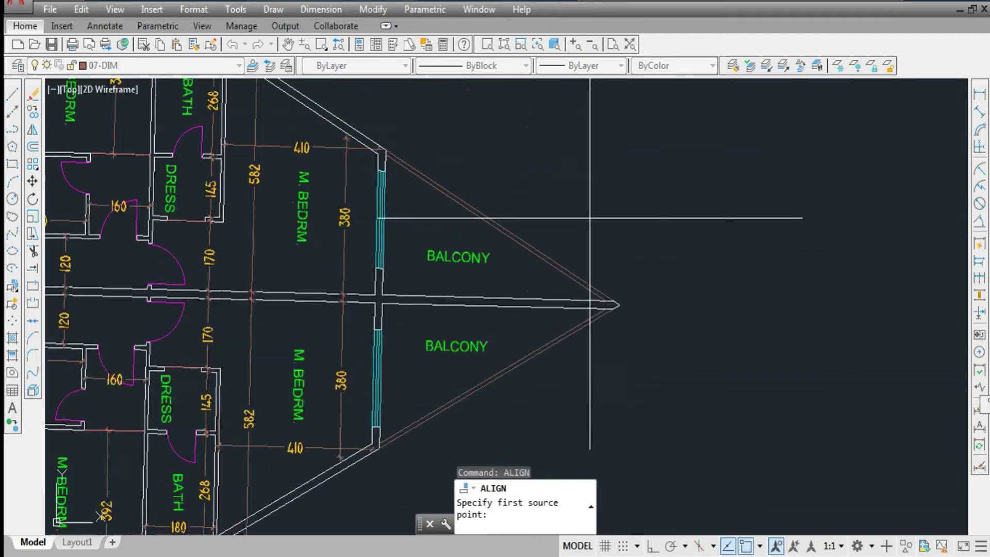
scroll(590, 218, up, 3)
click(648, 343)
scroll(650, 343, down, 5)
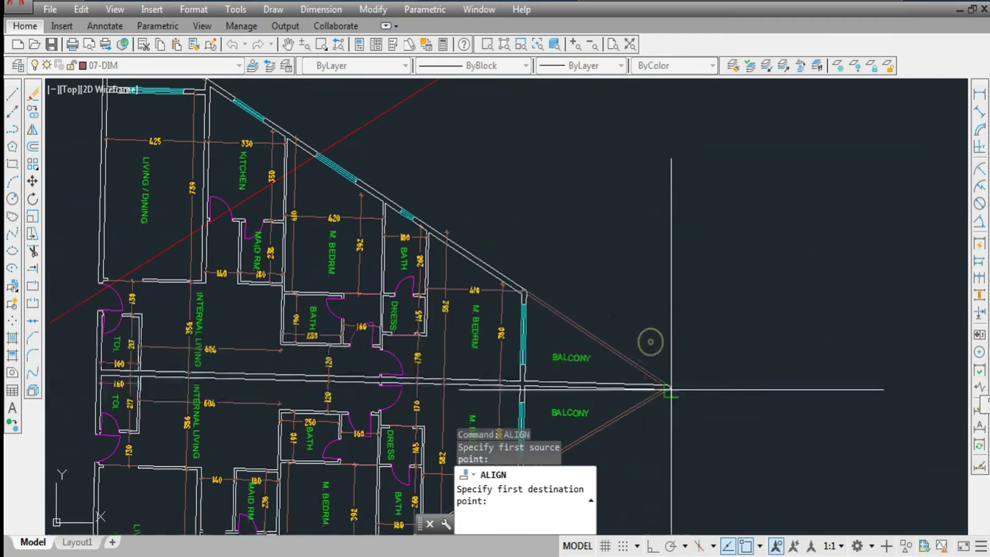
scroll(670, 389, down, 4)
scroll(604, 162, up, 5)
click(596, 149)
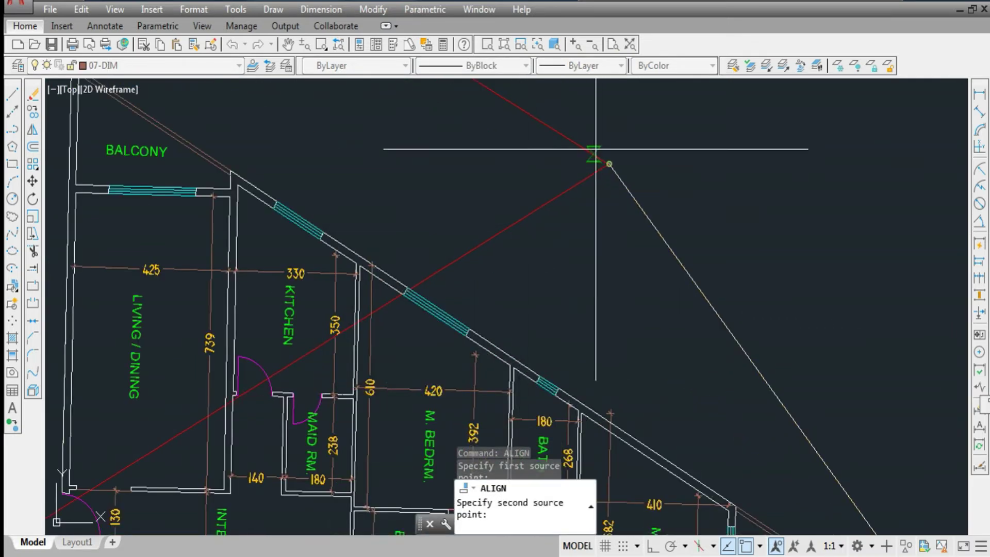
scroll(596, 149, down, 6)
scroll(577, 171, up, 6)
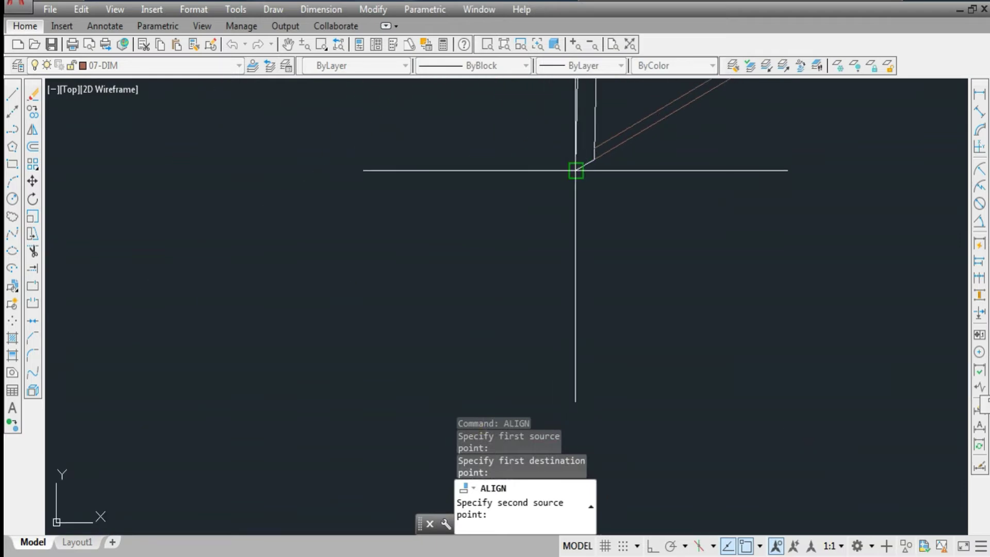
click(576, 171)
scroll(577, 171, down, 6)
scroll(493, 143, up, 6)
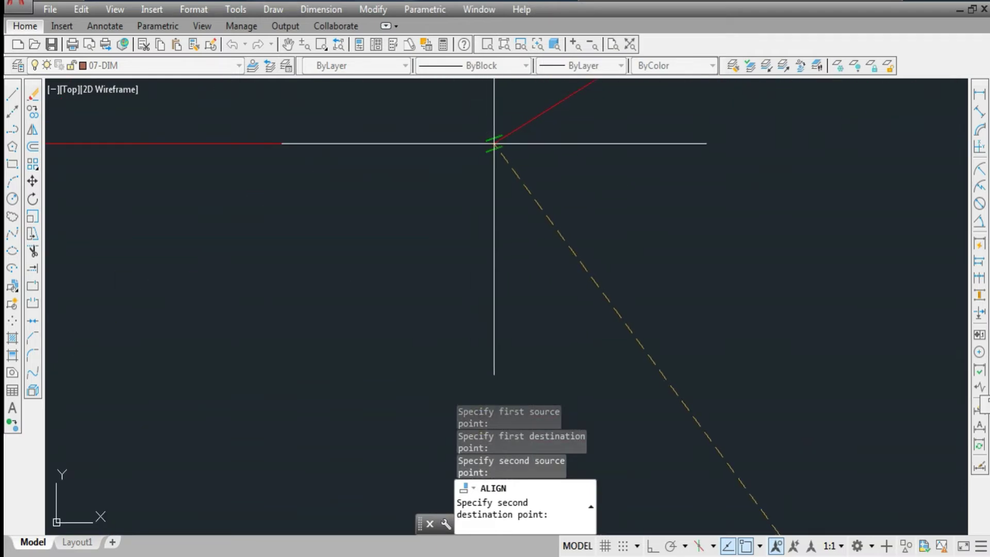
text(y)
key(Return)
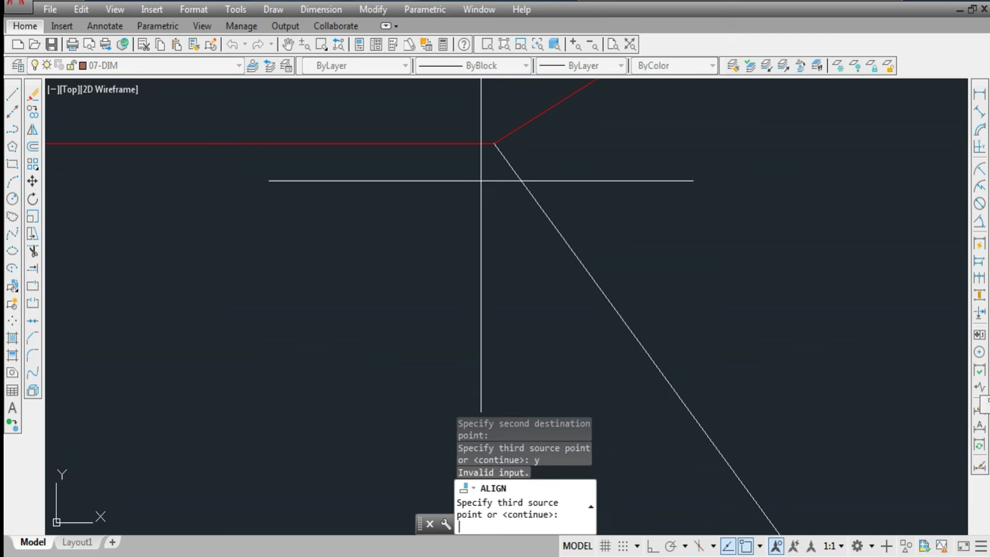
key(Return)
right_click(482, 181)
click(511, 193)
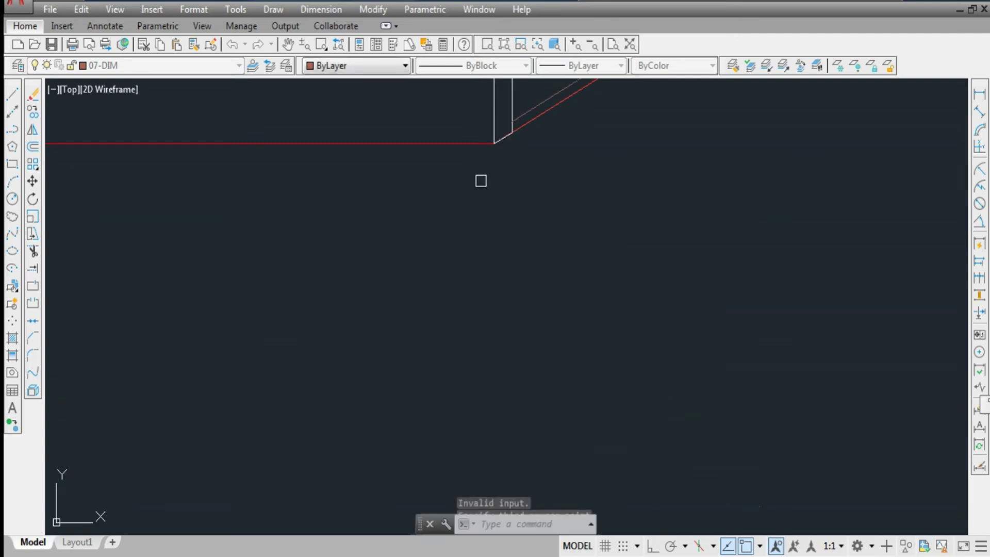
key(Return)
scroll(495, 287, down, 5)
key(Escape)
scroll(457, 224, up, 5)
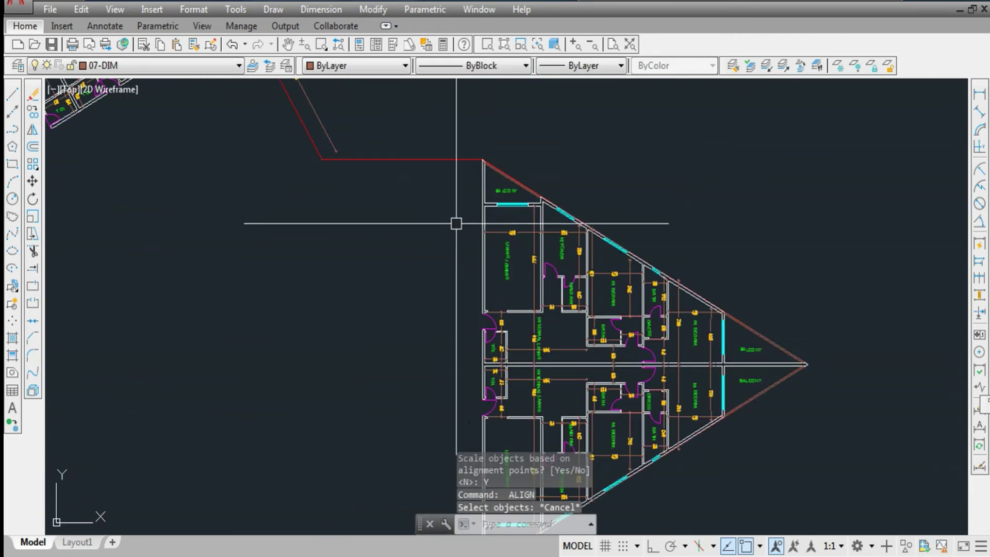
scroll(477, 298, down, 2)
scroll(477, 298, up, 6)
scroll(374, 318, up, 2)
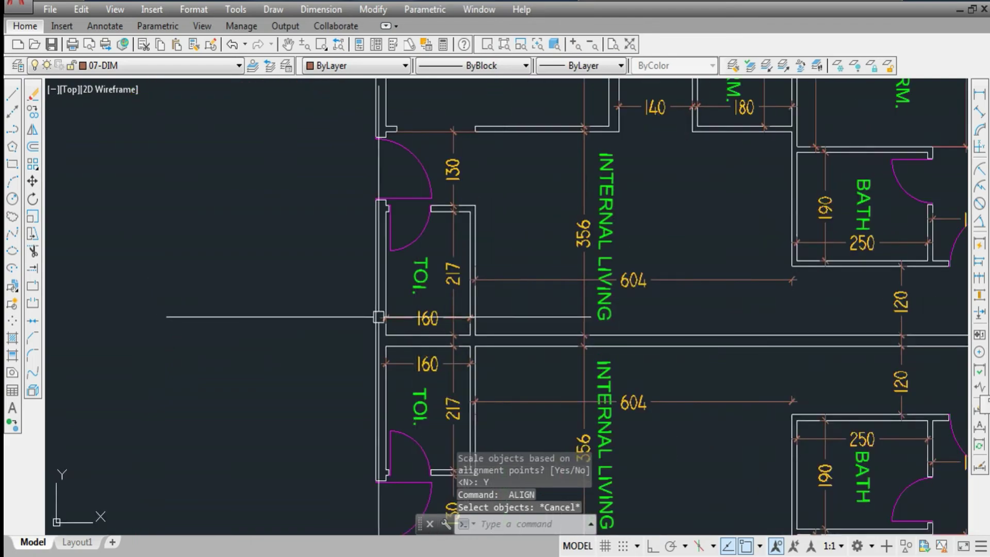
scroll(375, 337, down, 4)
scroll(866, 333, up, 5)
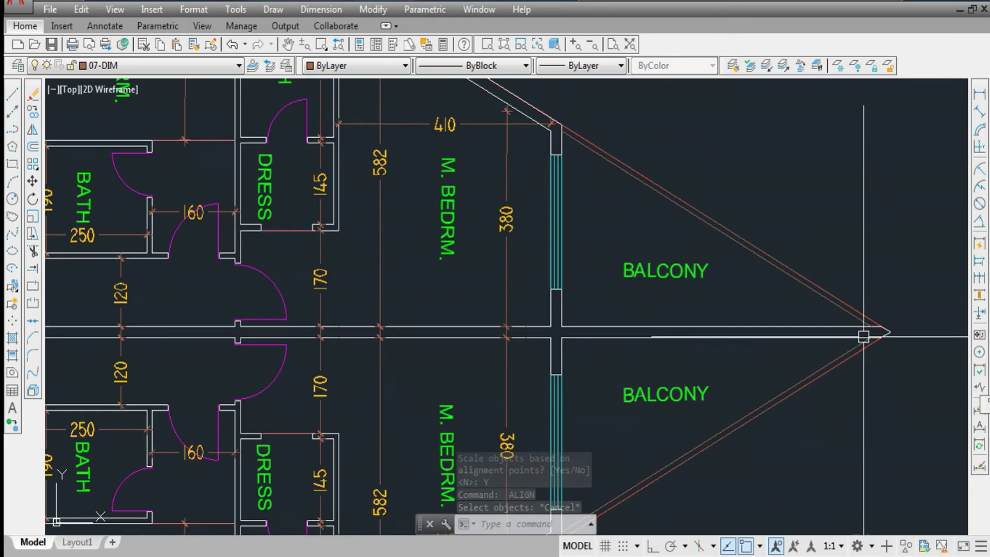
scroll(867, 333, down, 4)
scroll(807, 266, down, 5)
scroll(504, 206, up, 1)
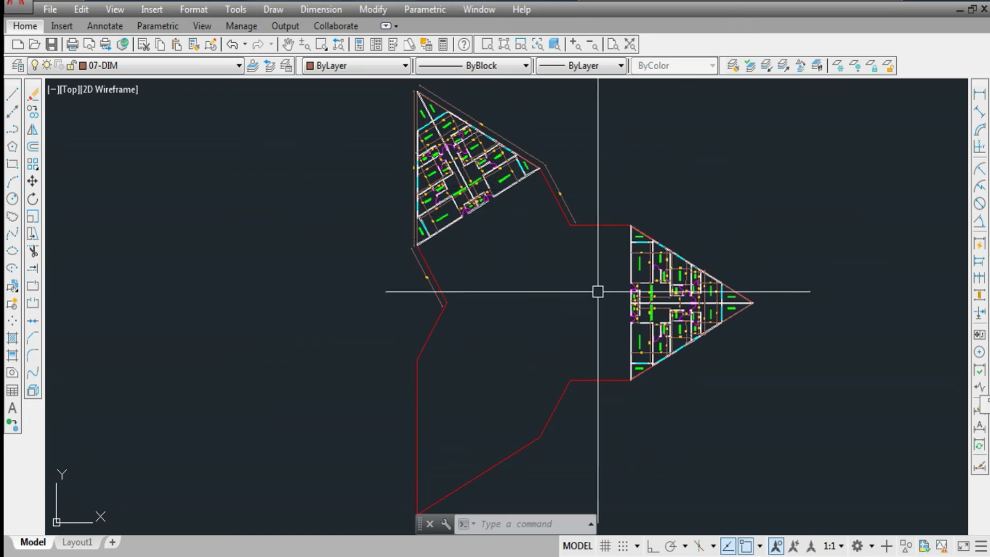
Step: Copy the right-hand apartment plan to the left of the original, then select the copy
click(621, 411)
click(793, 182)
text(c)
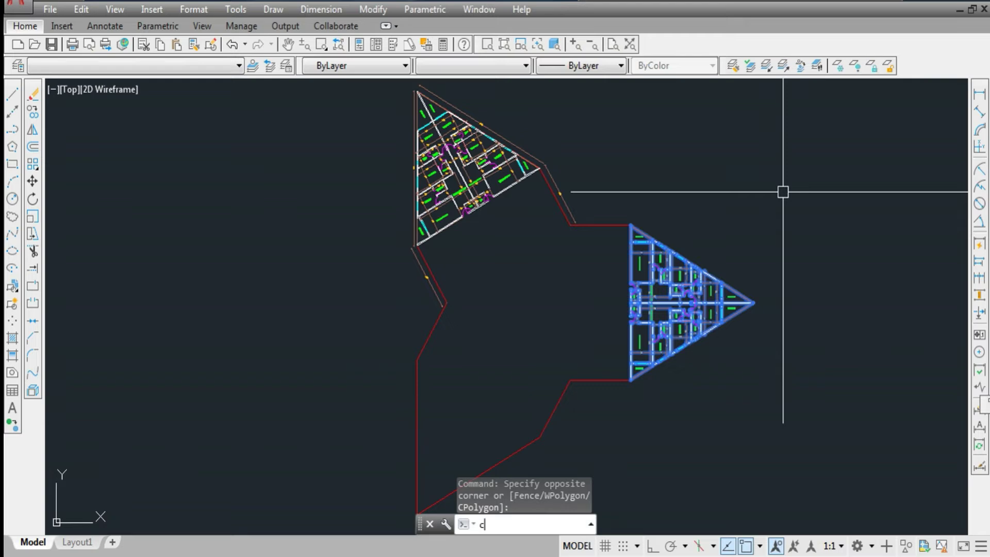
key(Return)
click(627, 286)
scroll(529, 315, down, 3)
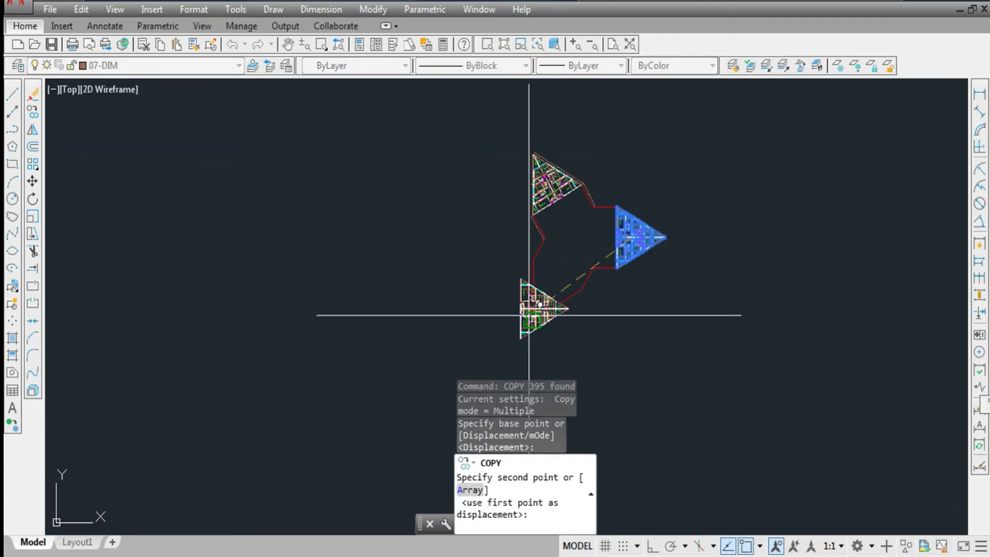
scroll(529, 314, up, 3)
click(472, 225)
key(Escape)
click(414, 123)
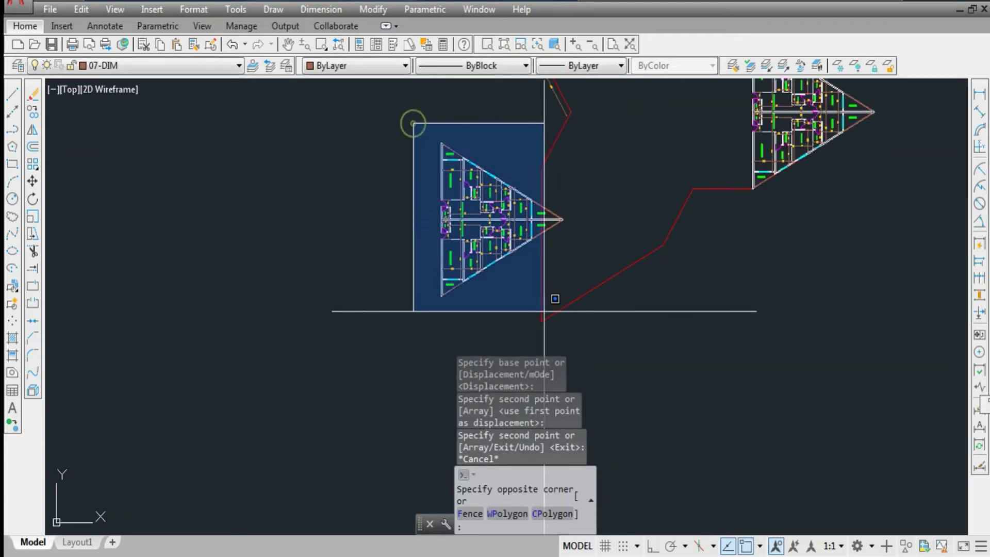
click(544, 312)
text(l)
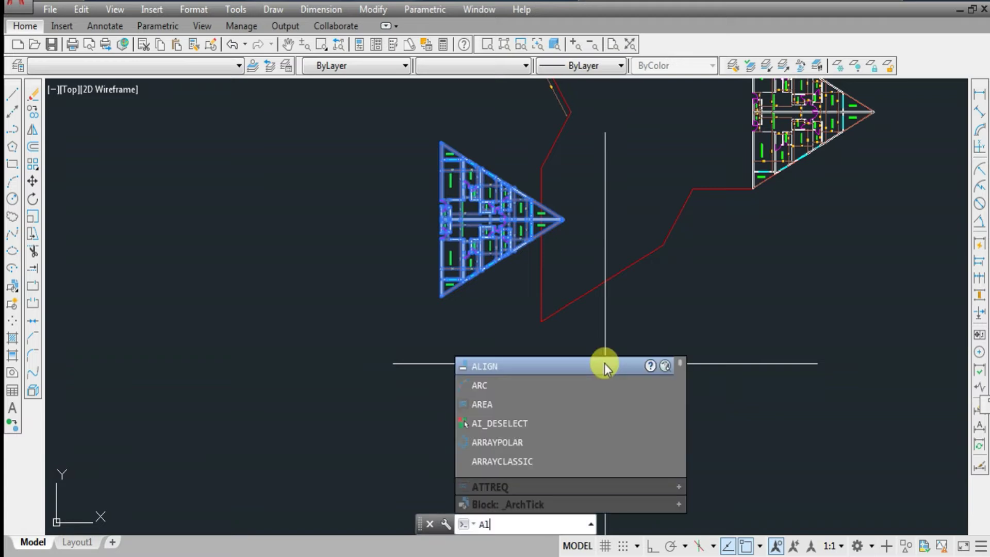
Step: Align the copied plan's apex and second corner to their targets on the outline's lower edge
key(Return)
scroll(464, 232, up, 4)
scroll(544, 229, up, 2)
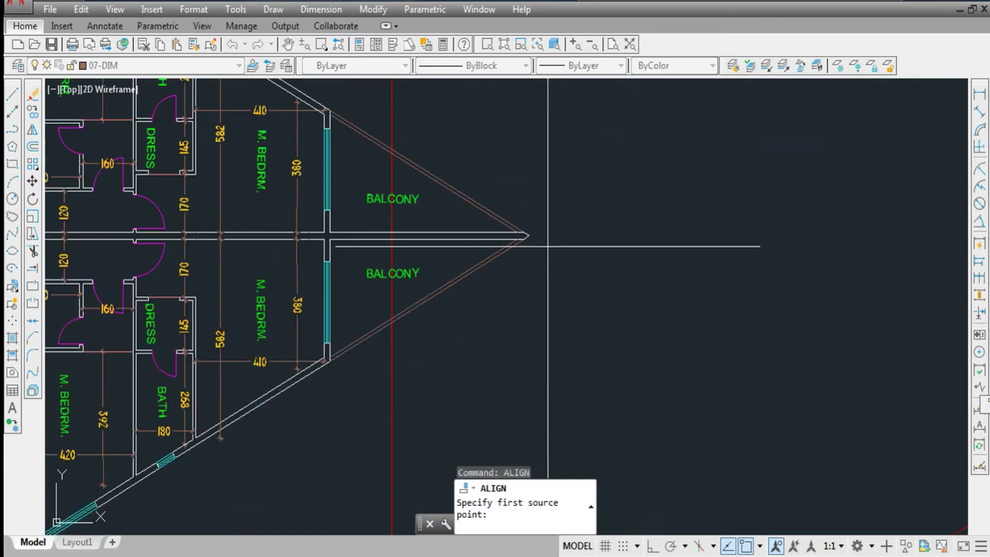
click(544, 228)
scroll(534, 232, down, 5)
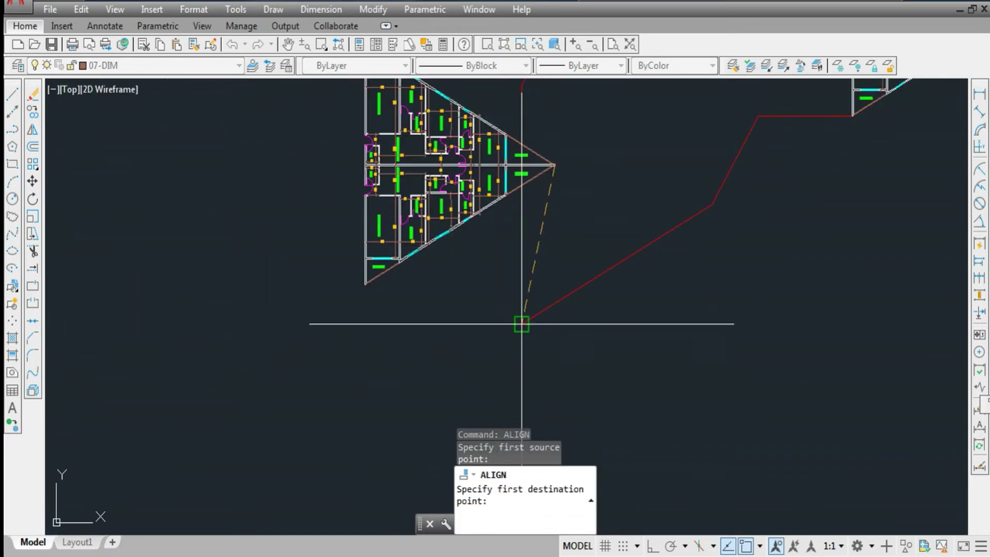
click(522, 324)
scroll(495, 233, down, 3)
scroll(396, 142, up, 5)
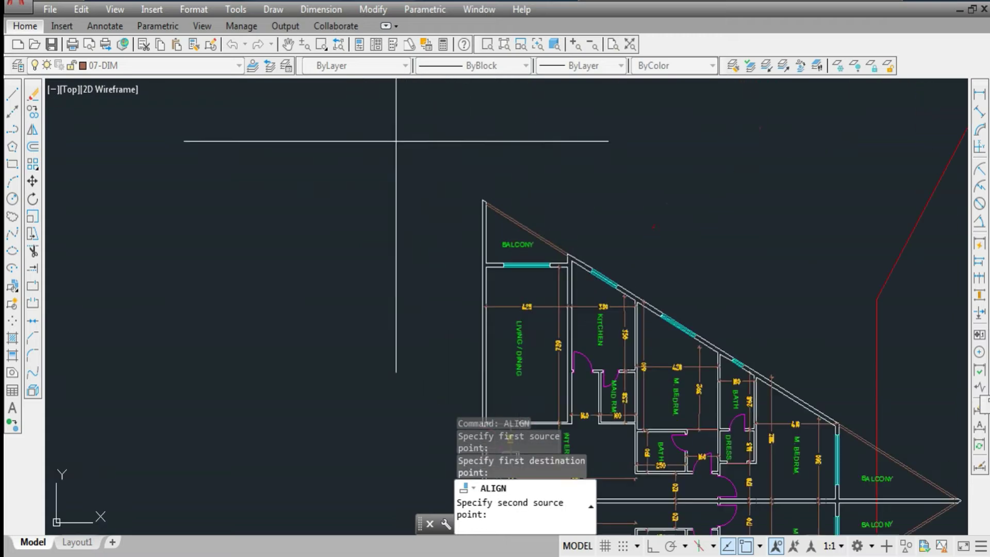
click(483, 199)
scroll(495, 232, down, 4)
scroll(665, 255, up, 5)
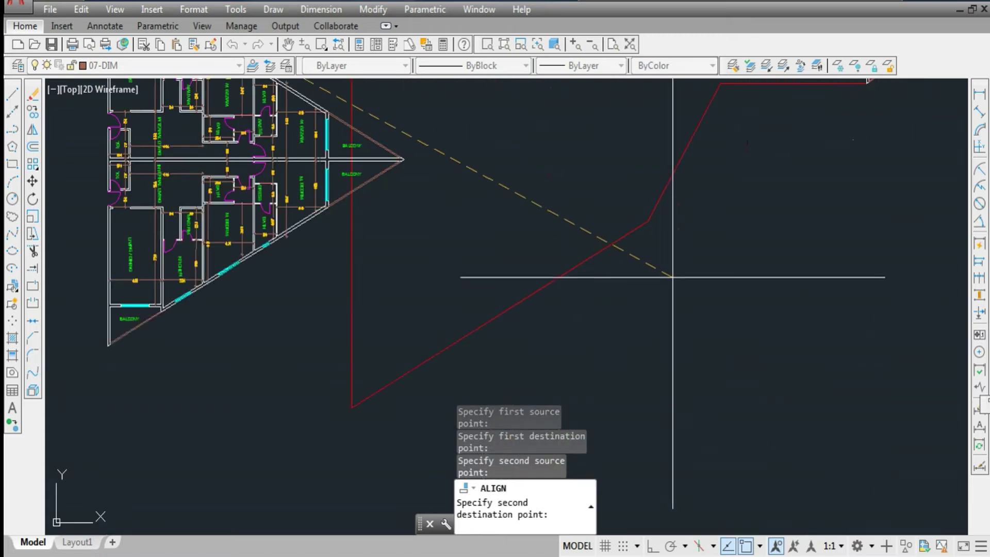
click(648, 221)
key(Return)
key(Return)
text(y)
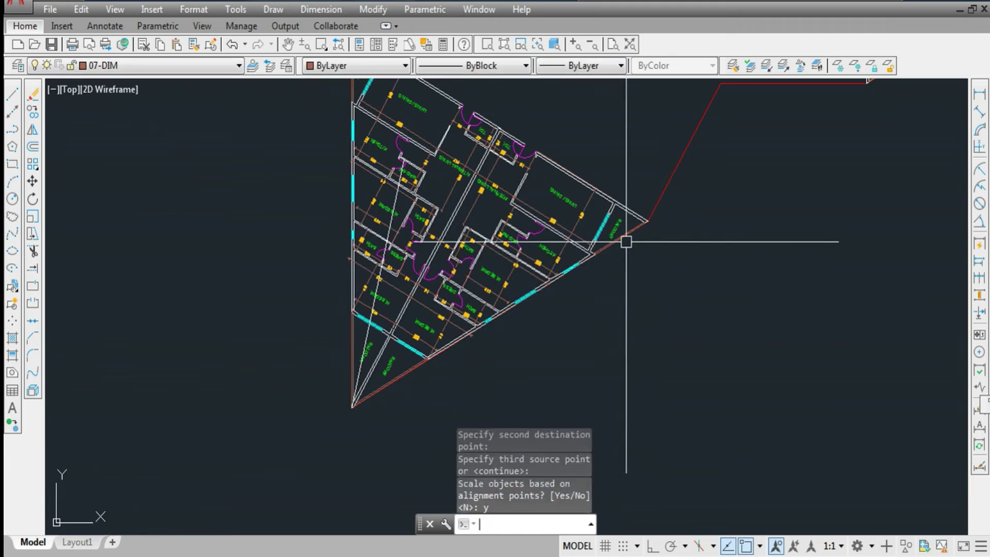
scroll(604, 232, down, 4)
scroll(562, 256, up, 4)
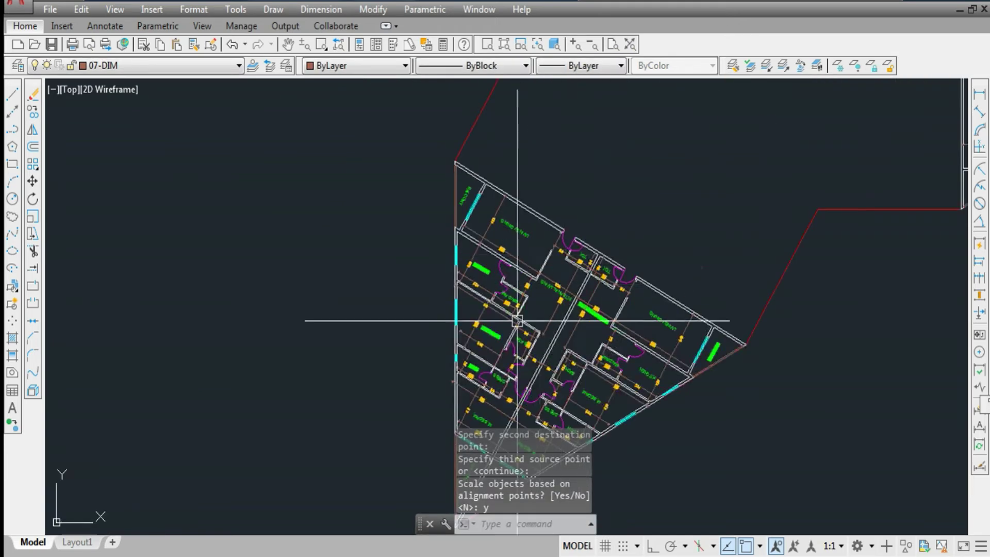
scroll(511, 310, up, 3)
scroll(496, 325, down, 2)
scroll(479, 335, down, 1)
scroll(434, 309, down, 1)
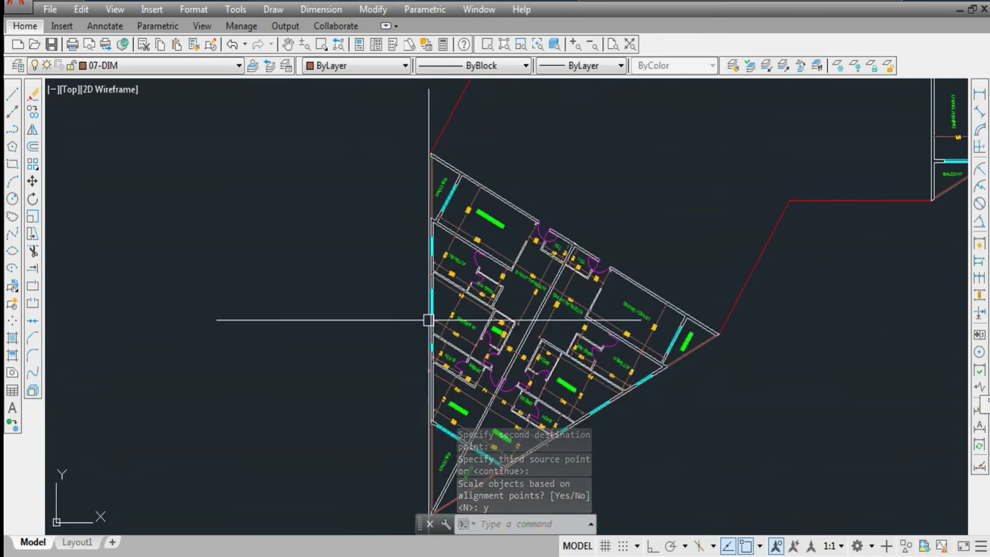
scroll(421, 380, down, 3)
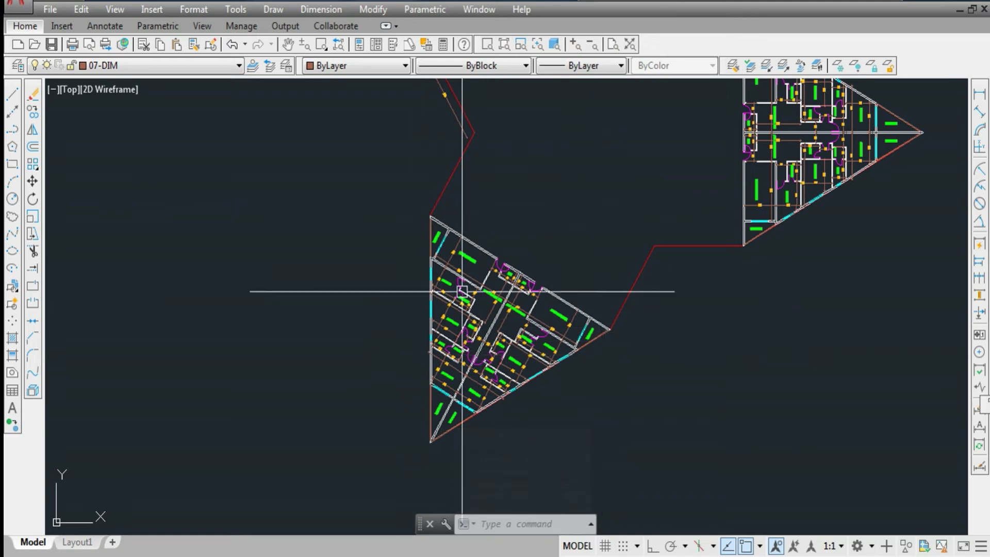
scroll(465, 294, down, 3)
scroll(495, 348, down, 2)
scroll(505, 196, up, 4)
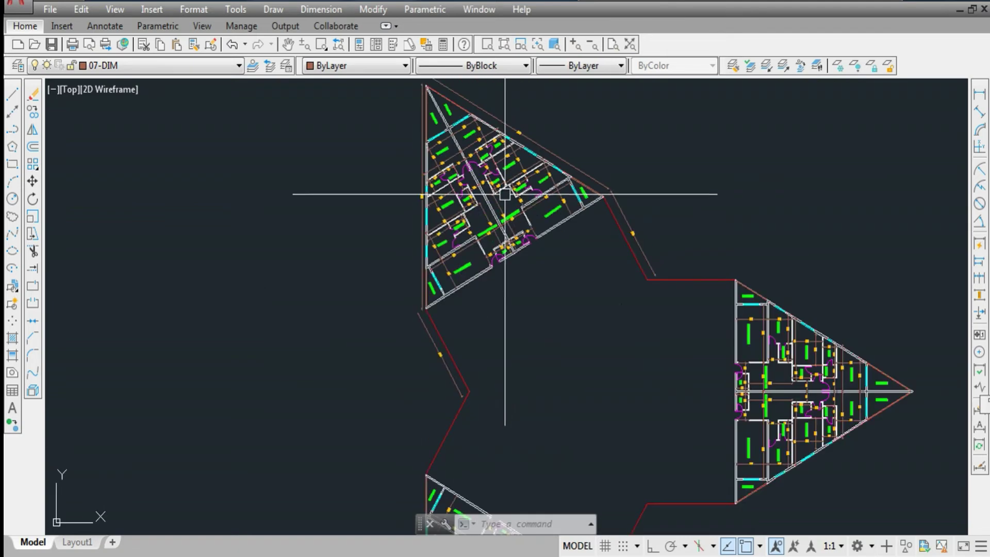
scroll(500, 269, up, 6)
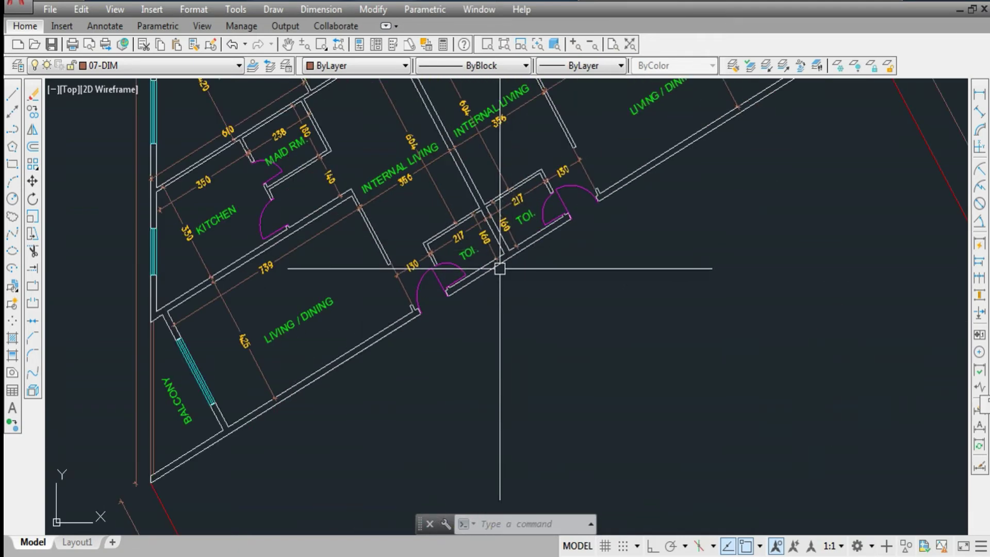
scroll(510, 263, down, 6)
scroll(444, 126, up, 6)
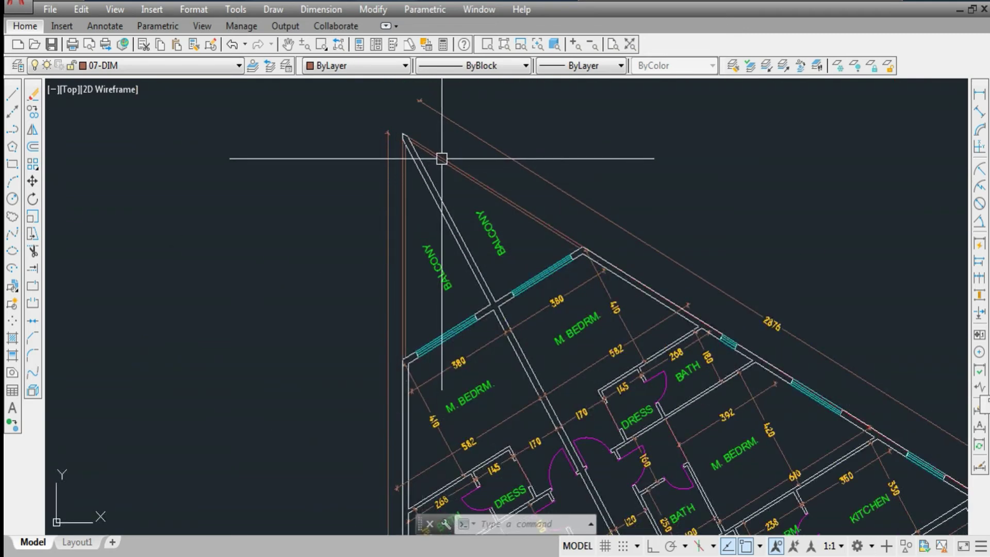
scroll(441, 159, down, 6)
scroll(690, 347, up, 5)
scroll(691, 232, up, 3)
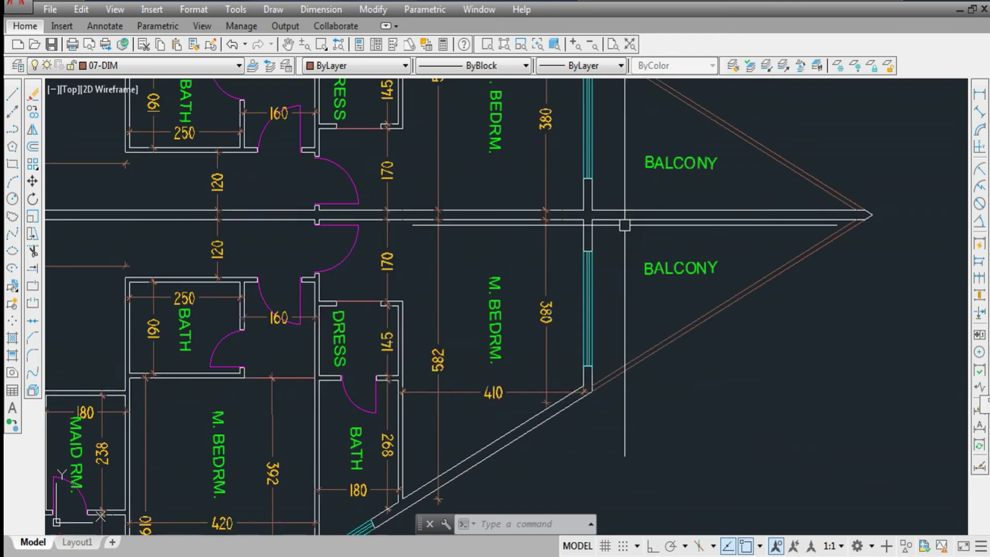
scroll(690, 232, down, 2)
scroll(569, 300, down, 3)
scroll(568, 300, up, 4)
scroll(472, 344, up, 3)
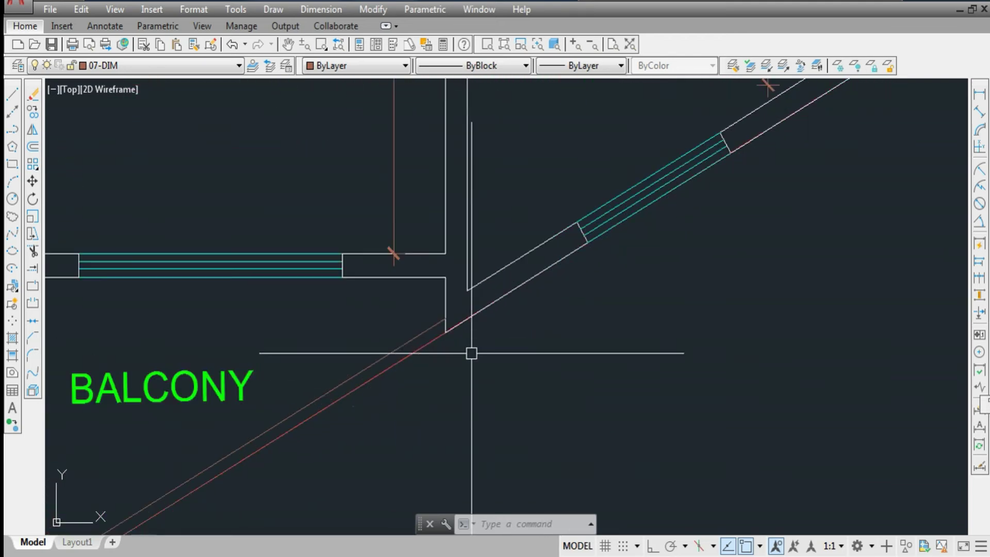
scroll(415, 341, up, 2)
scroll(472, 324, up, 2)
scroll(534, 310, down, 2)
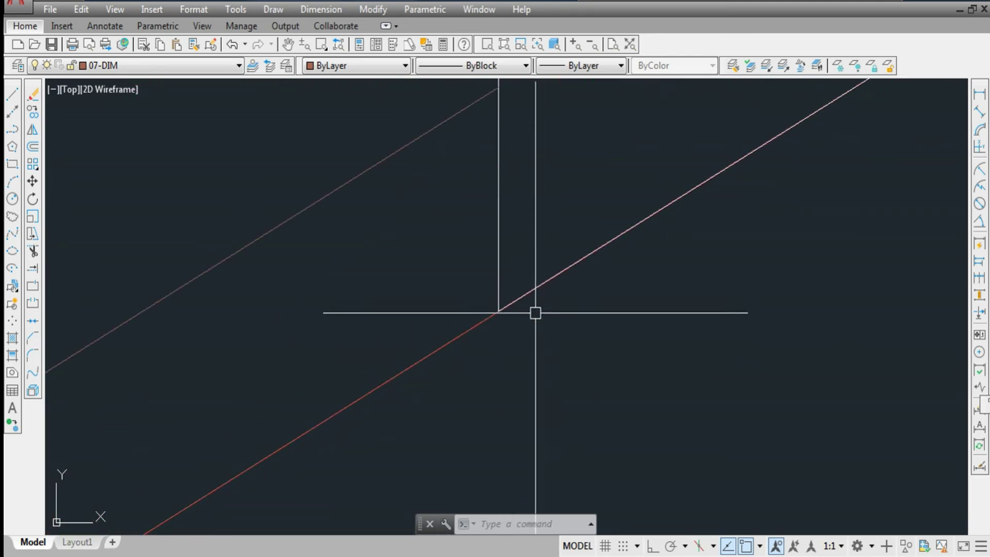
scroll(569, 329, down, 2)
scroll(571, 364, down, 3)
scroll(572, 363, down, 5)
scroll(571, 364, down, 2)
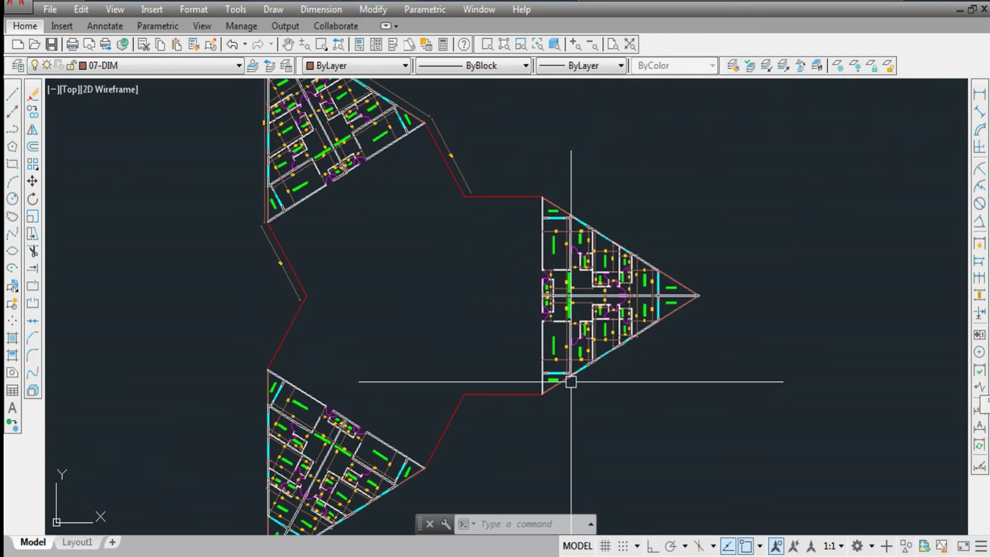
scroll(522, 263, down, 1)
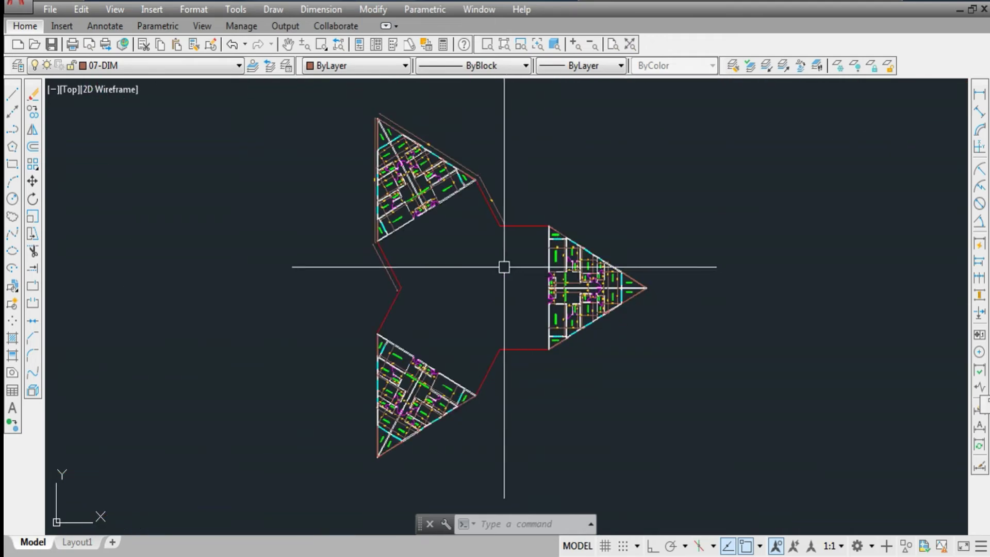
scroll(492, 192, up, 3)
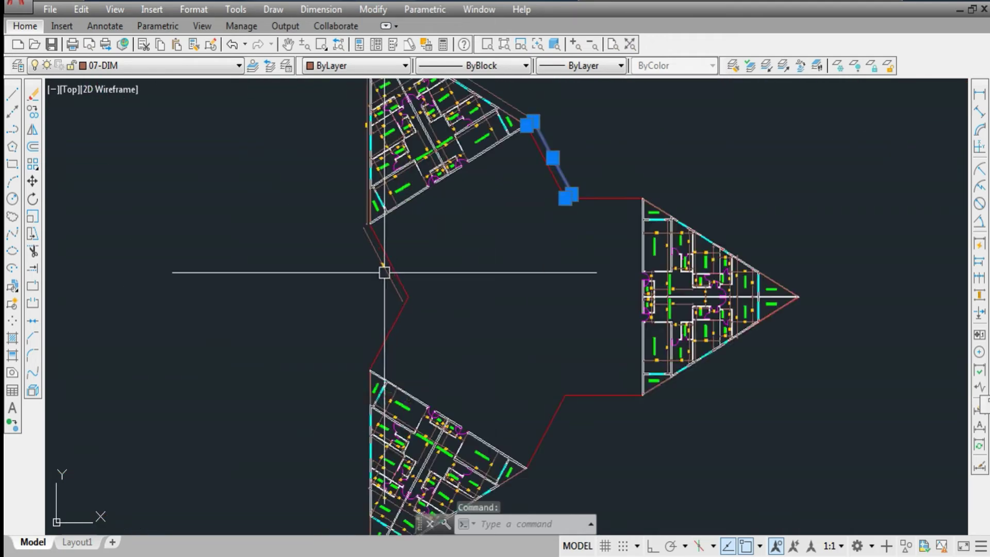
scroll(382, 271, up, 4)
scroll(359, 154, down, 2)
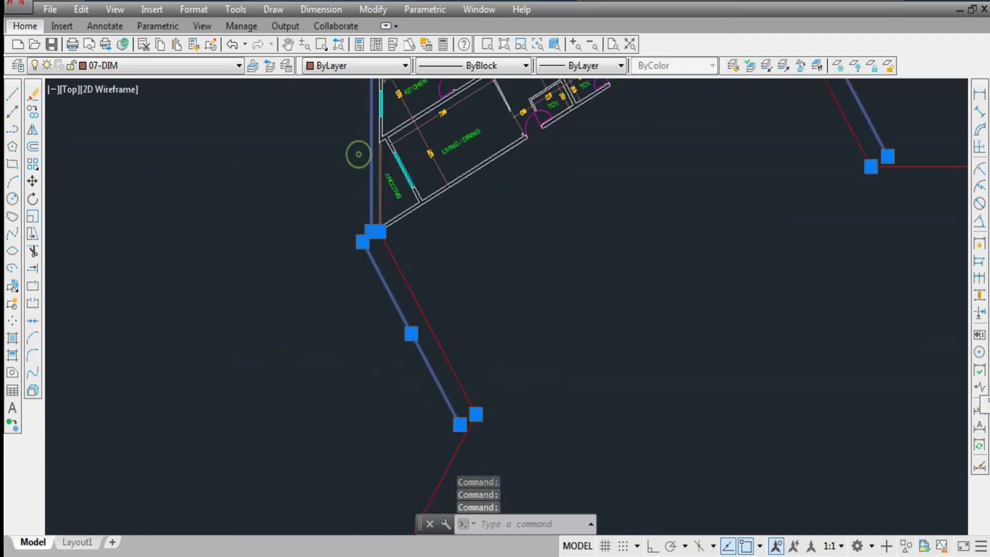
scroll(360, 154, down, 2)
scroll(526, 116, up, 1)
scroll(534, 269, down, 1)
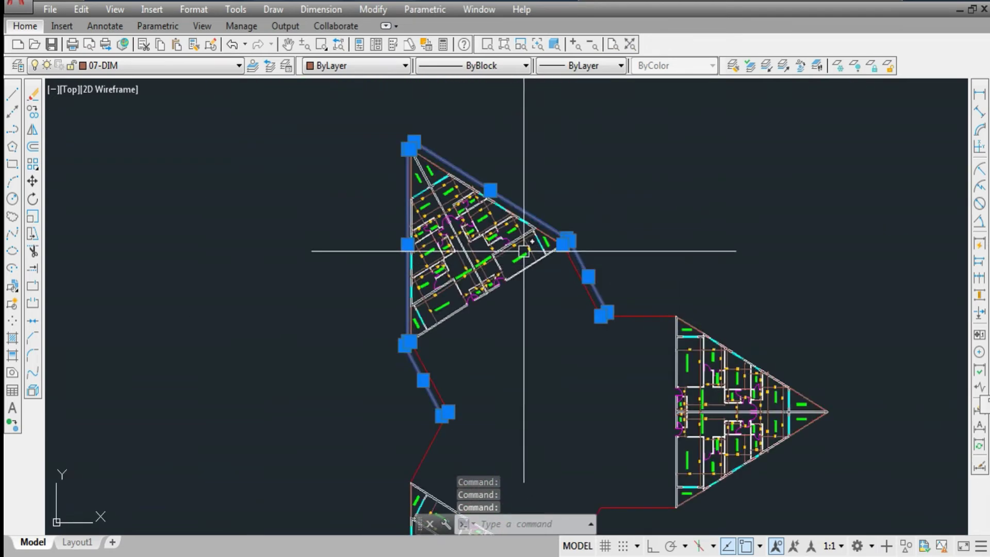
Step: Erase the four selected stray lines beside the outline
key(Delete)
scroll(469, 278, down, 2)
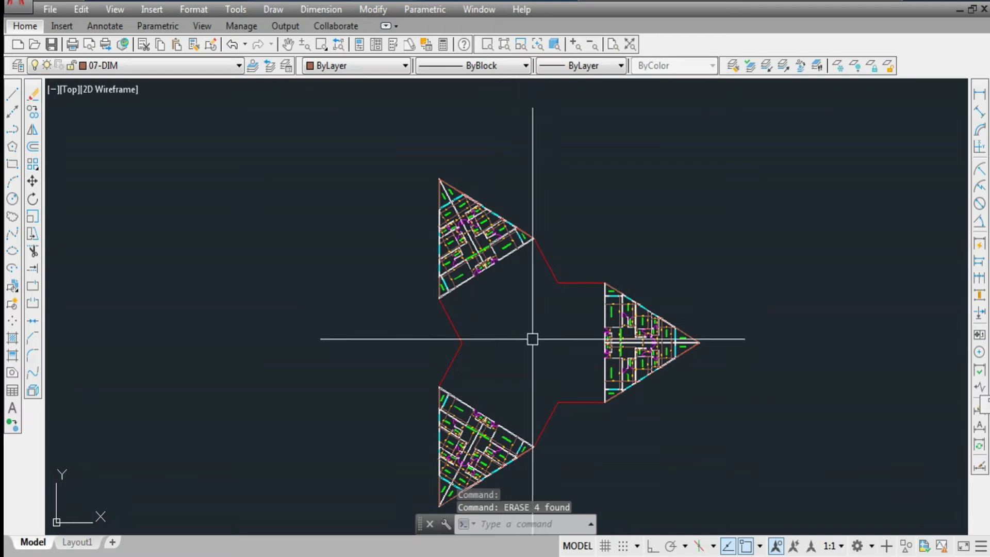
scroll(492, 266, up, 1)
scroll(469, 266, up, 2)
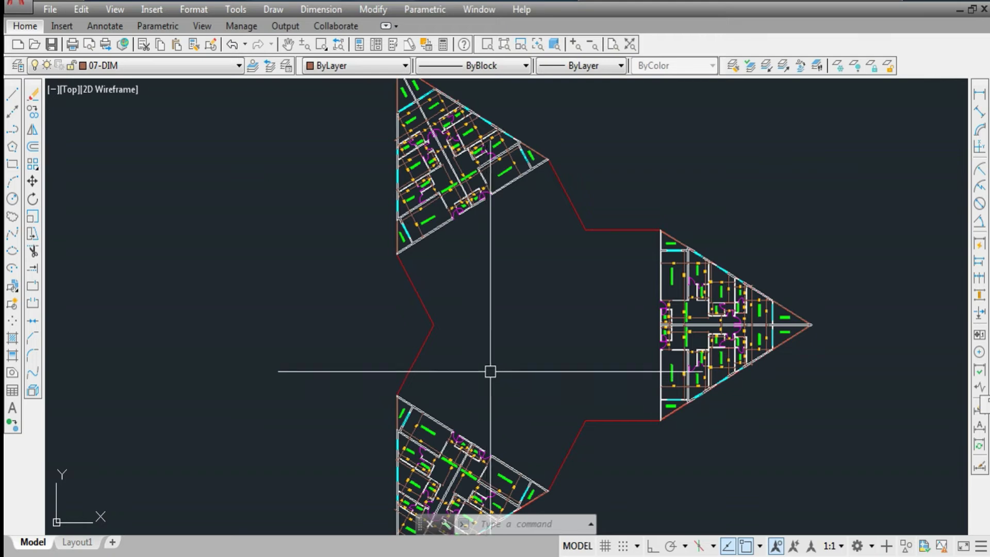
text(pl)
Step: Draw one corridor wall polyline segment from the red outline corner, then cancel the polyline
key(Return)
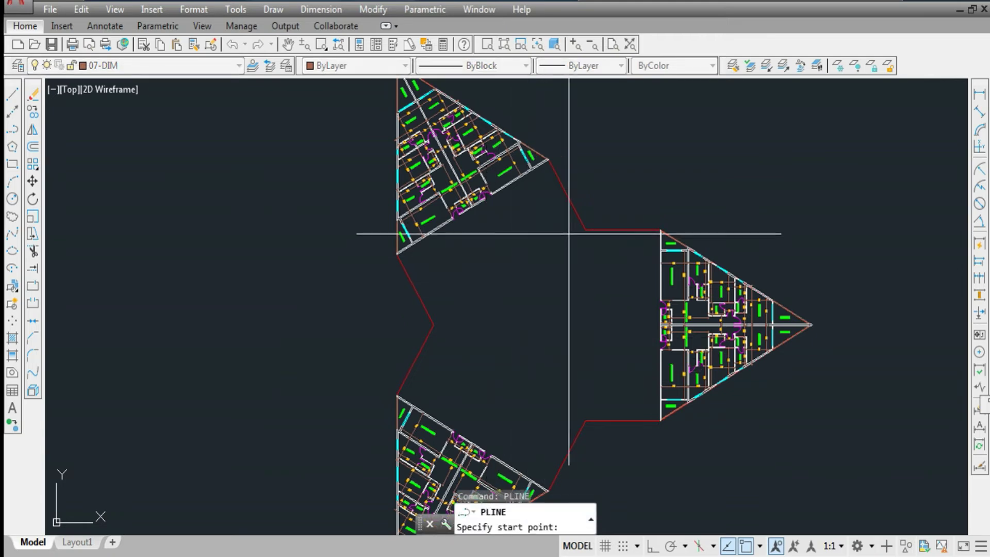
click(586, 230)
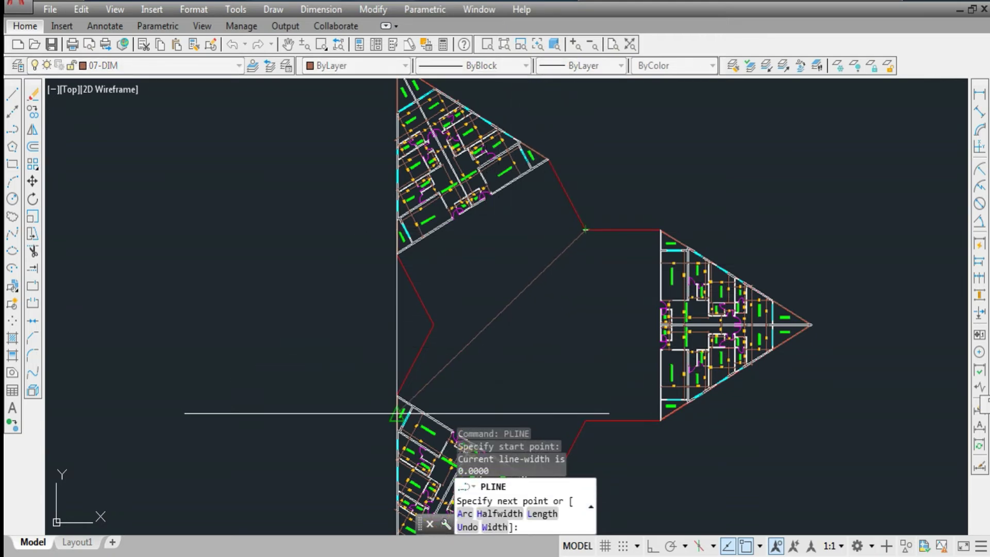
click(534, 319)
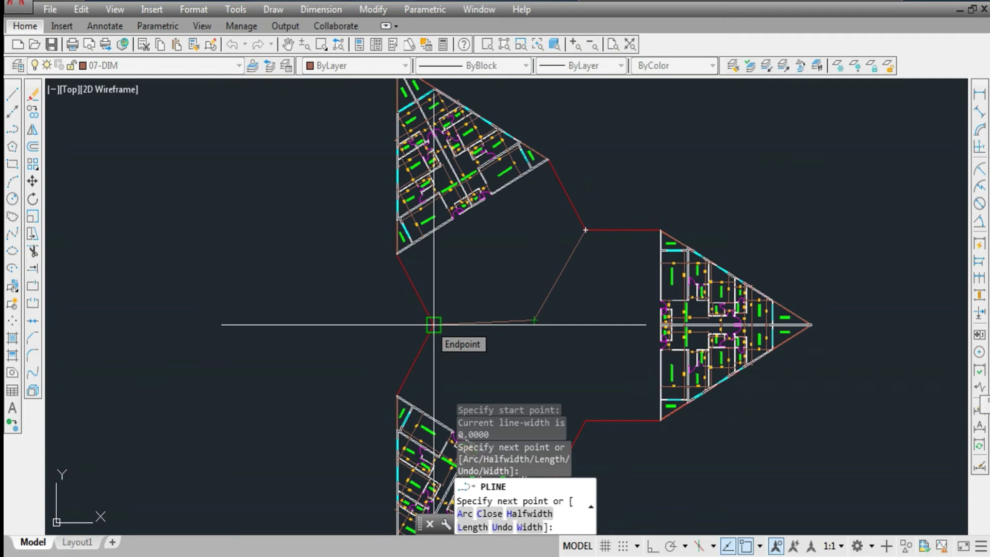
key(Escape)
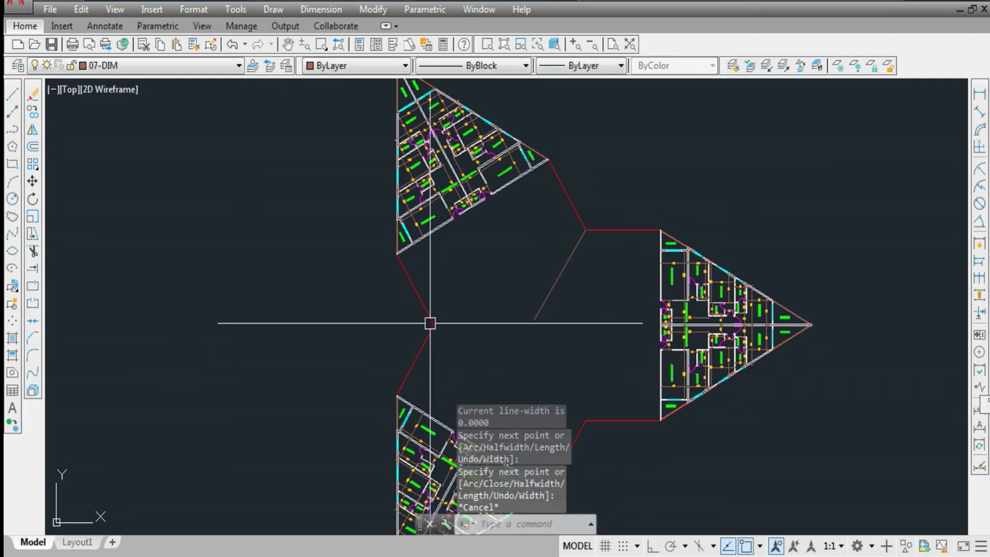
text(ci)
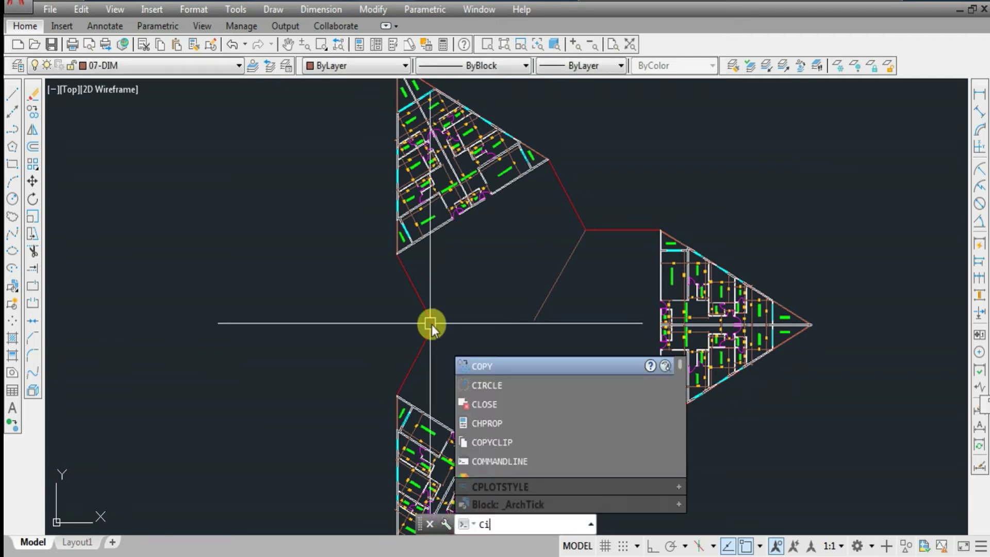
Step: Draw a three-point circle through the outline's three inner corners
key(Return)
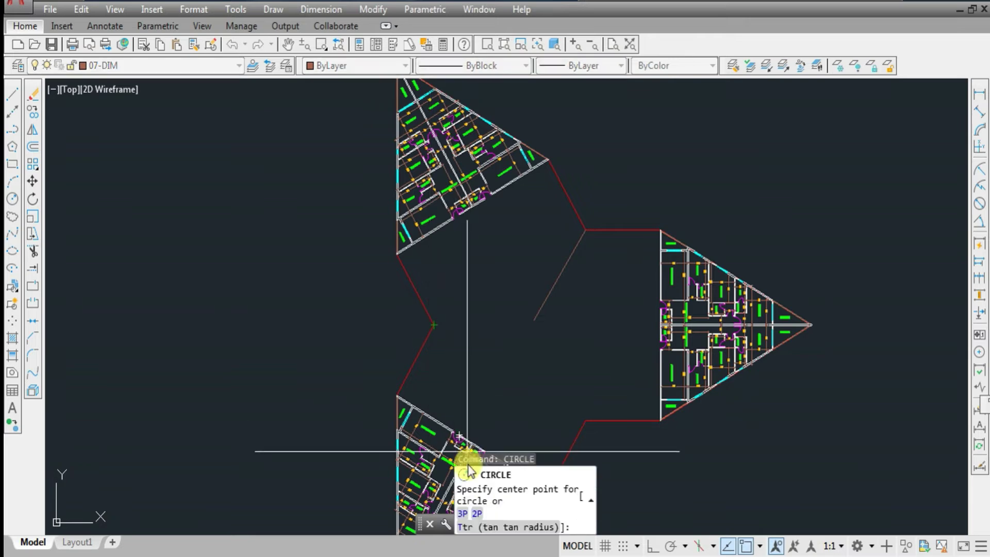
click(477, 514)
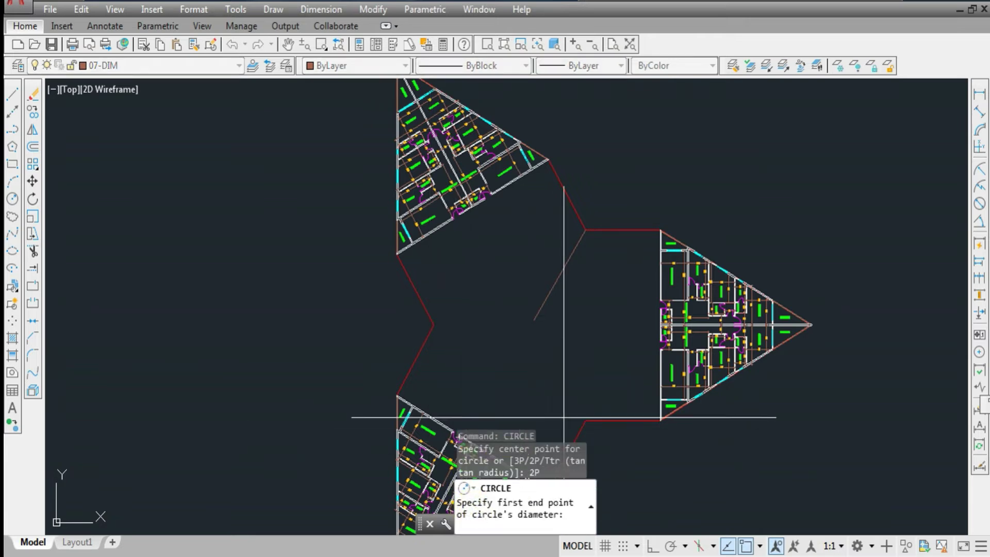
click(586, 420)
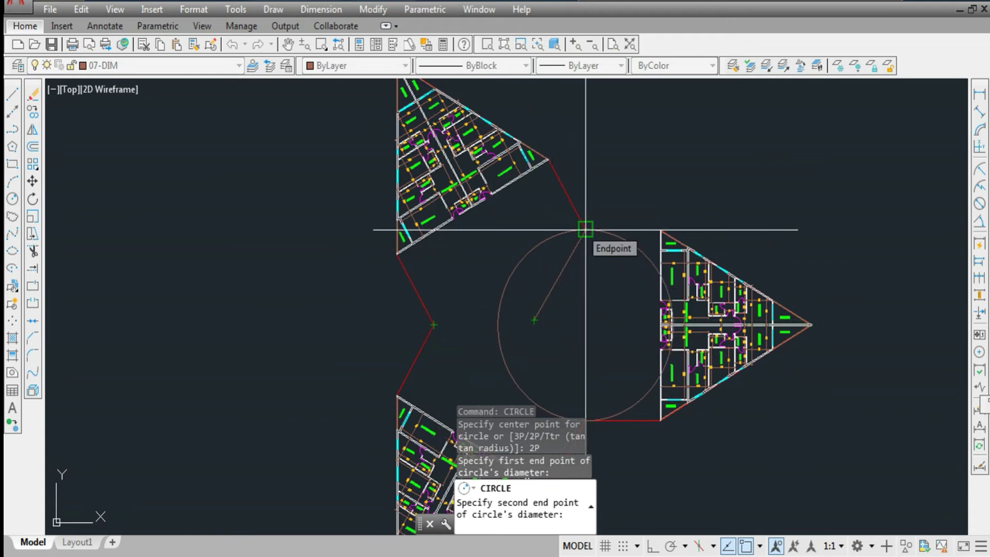
key(Escape)
text(CI)
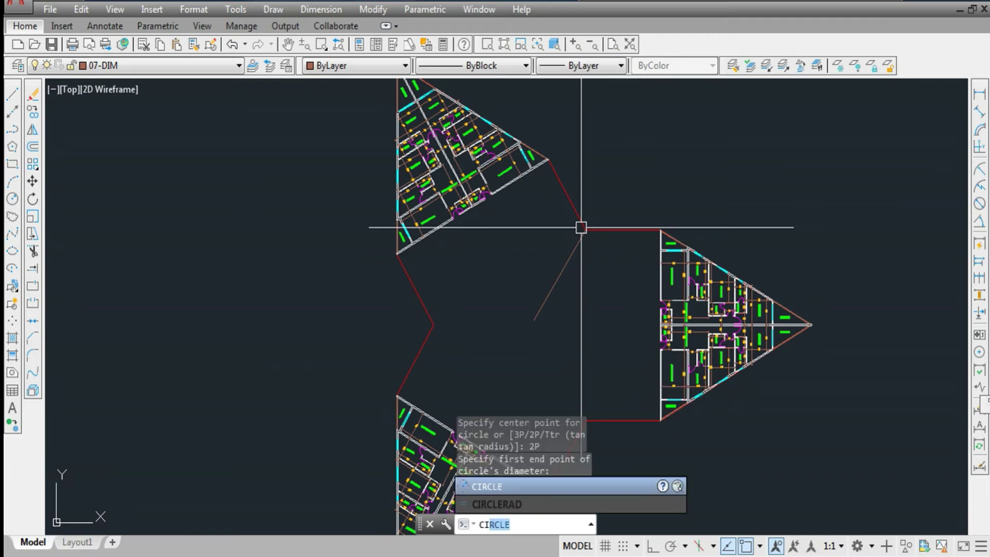
key(Return)
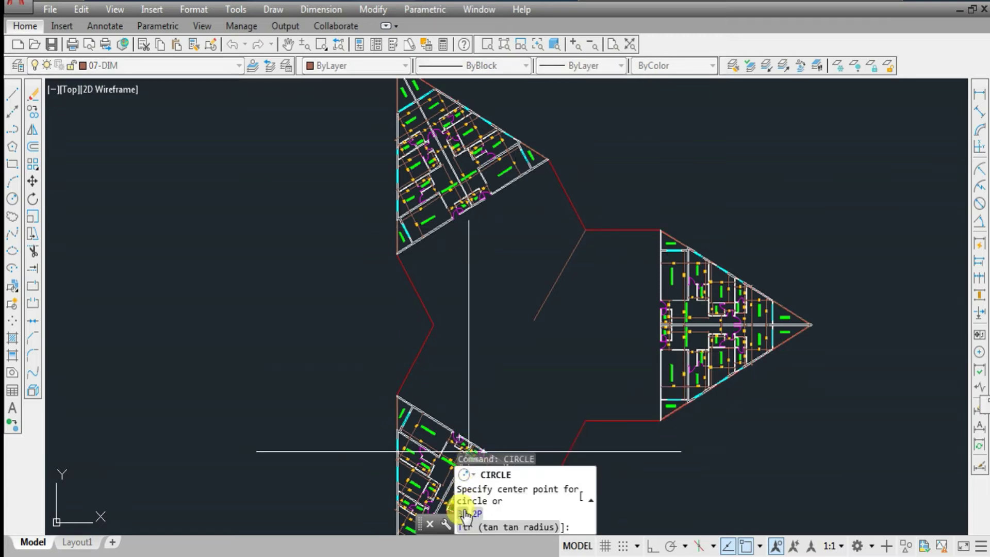
click(469, 510)
click(584, 333)
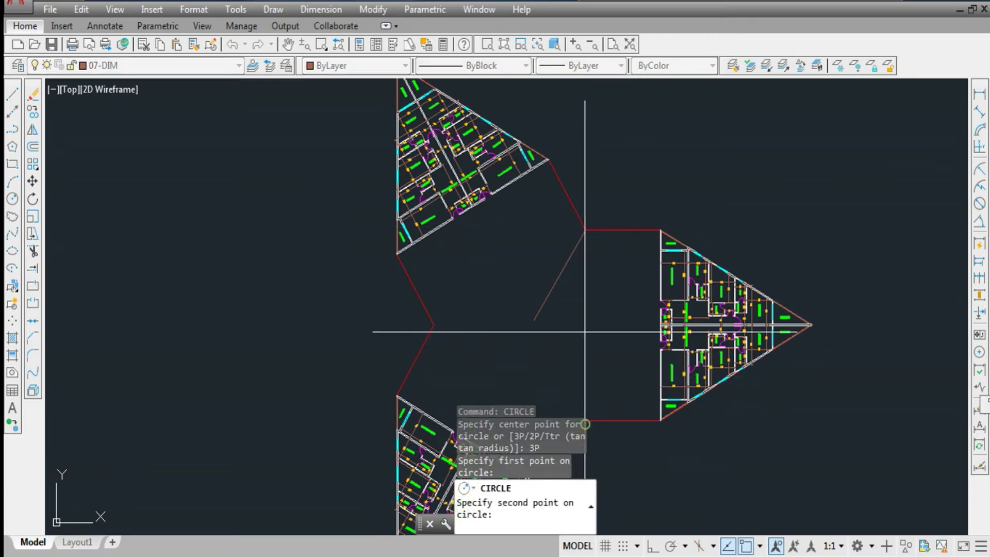
click(585, 229)
click(438, 326)
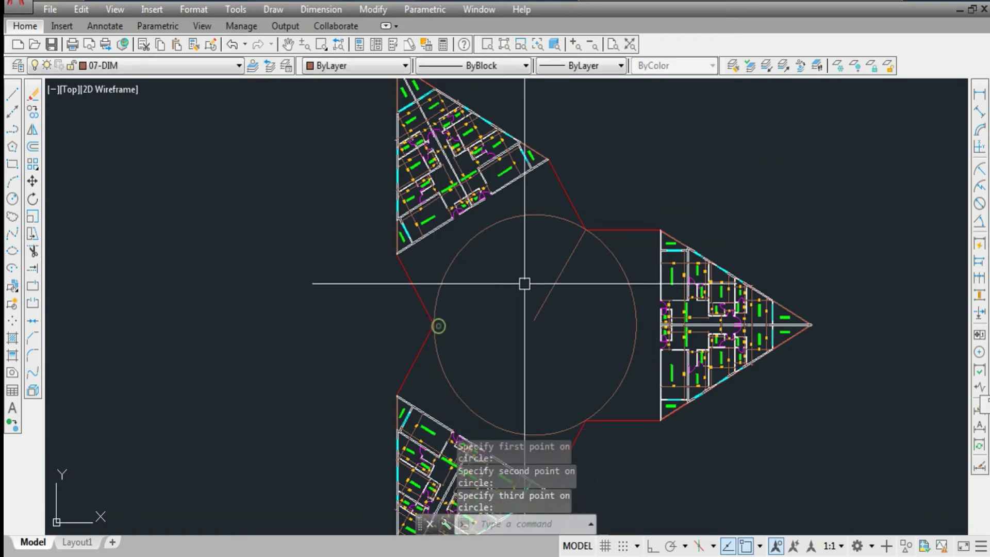
Step: Erase the old diagonal and draw lines from the circle centre to the outline corners
click(538, 314)
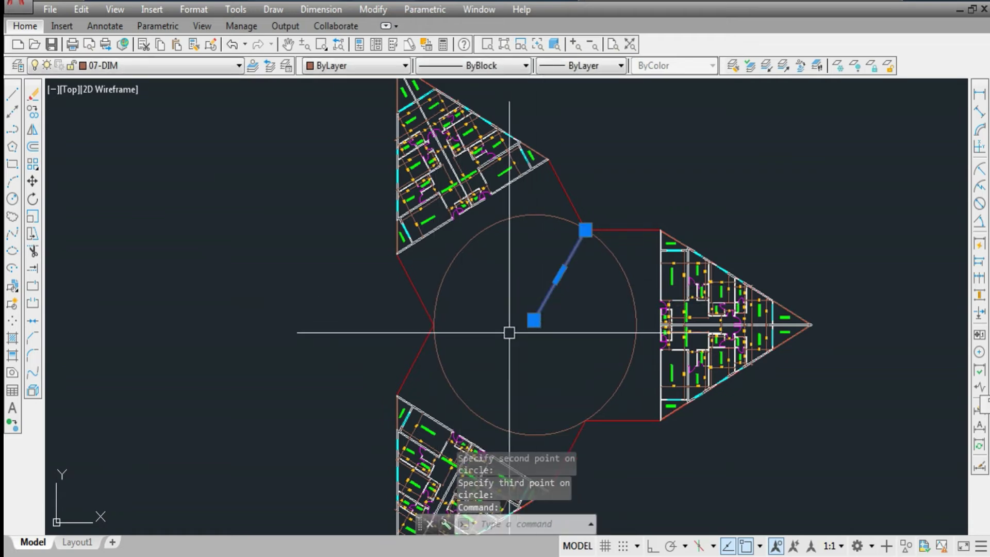
key(Delete)
key(l)
key(Return)
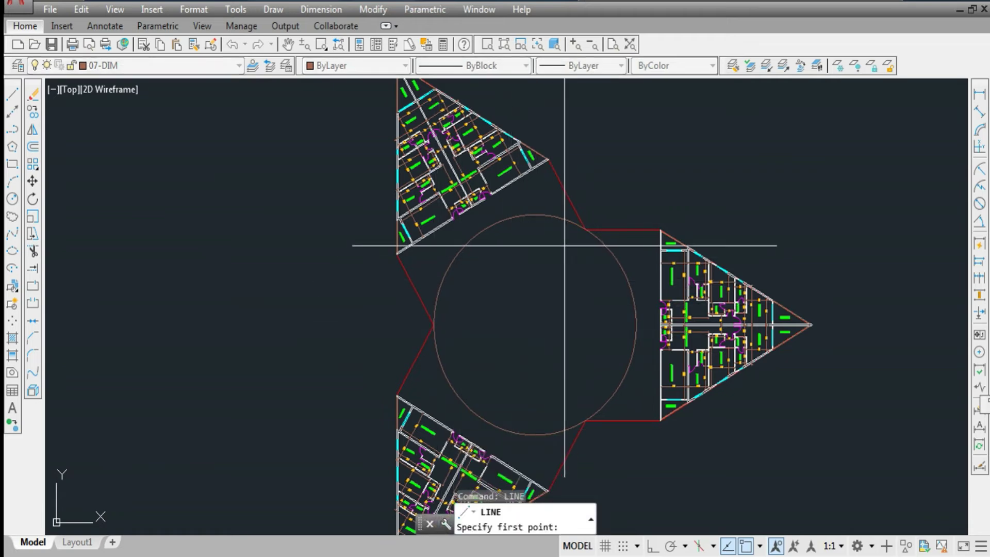
click(584, 231)
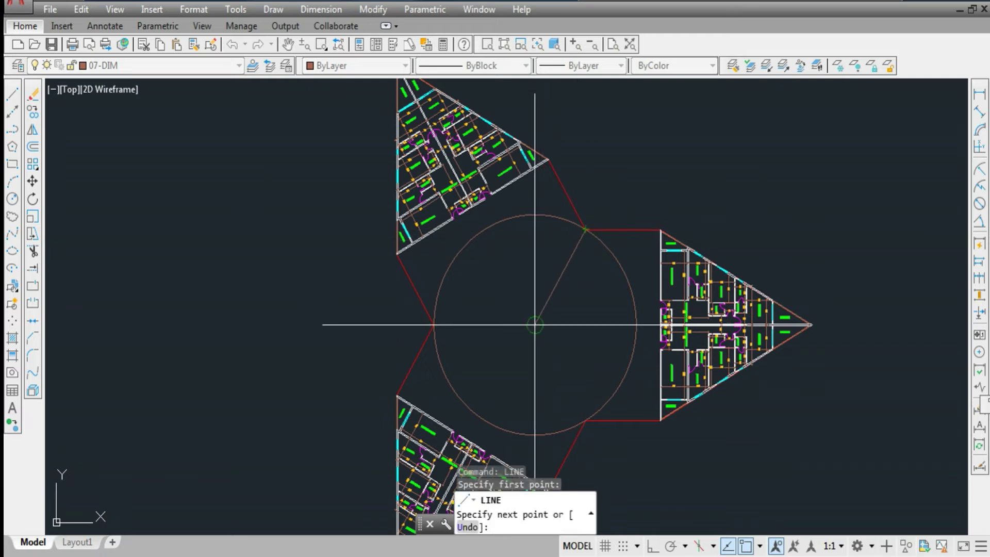
click(583, 420)
key(Return)
key(Return)
click(534, 325)
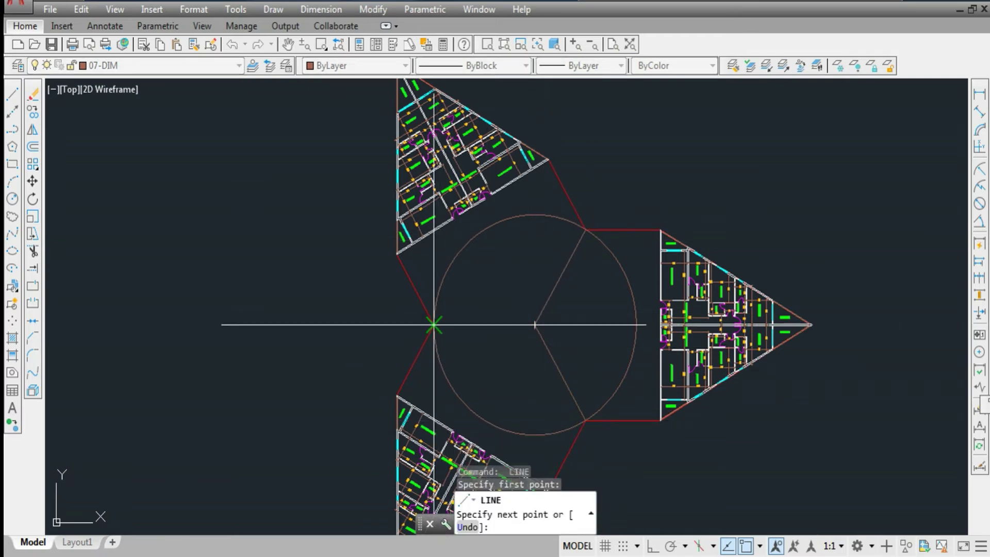
click(434, 325)
Step: Draw a small core circle on the existing circle's centre
key(Return)
text(ci)
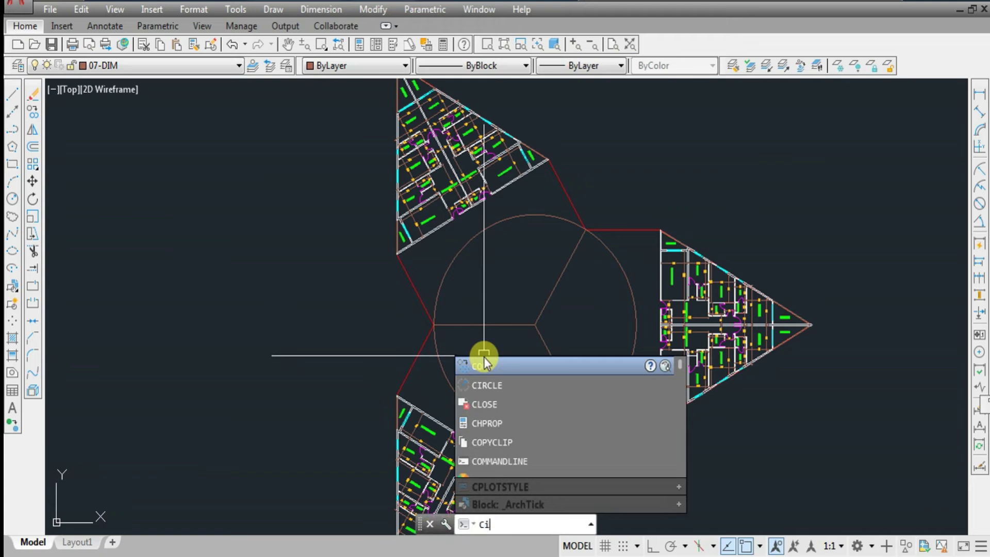
key(Return)
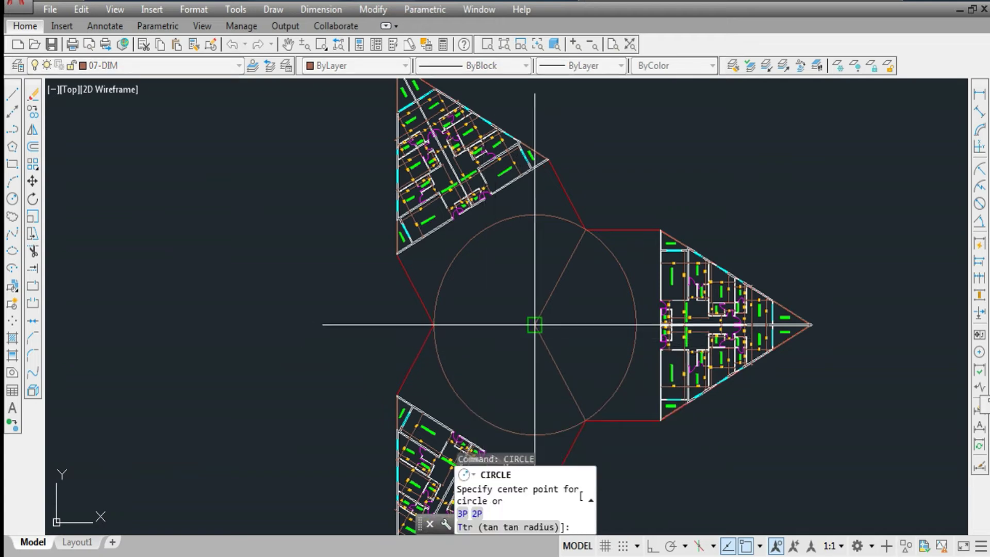
click(535, 325)
scroll(534, 325, up, 2)
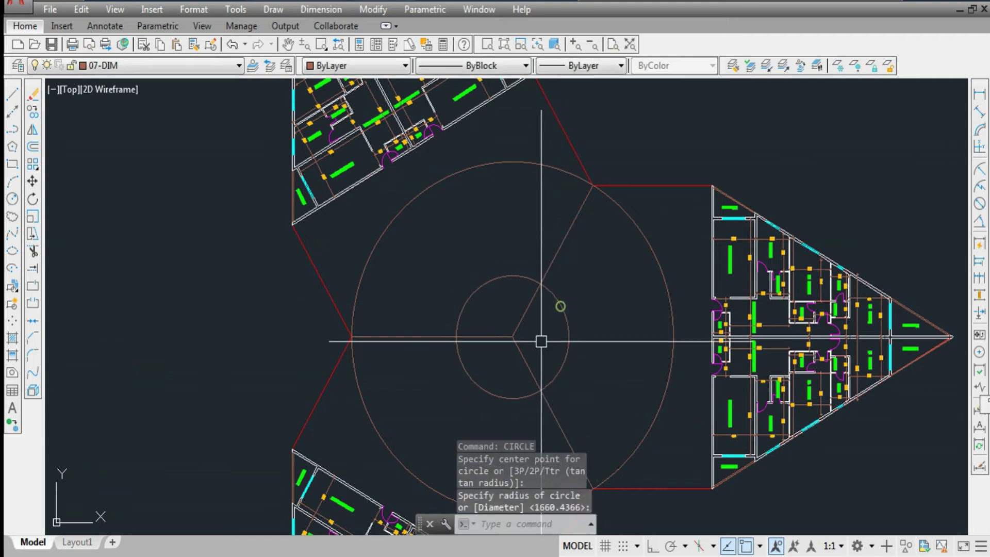
key(Escape)
key(Return)
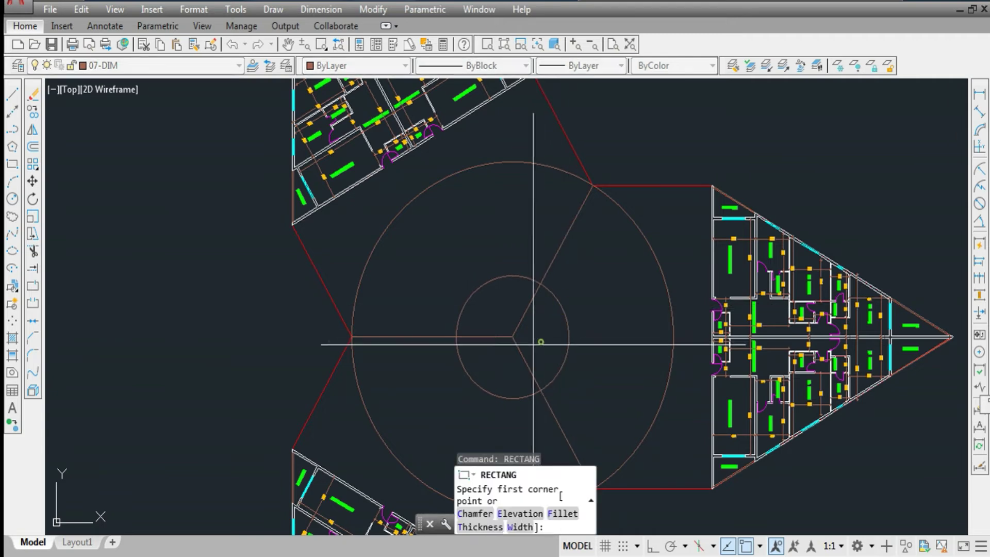
key(Escape)
text(tr)
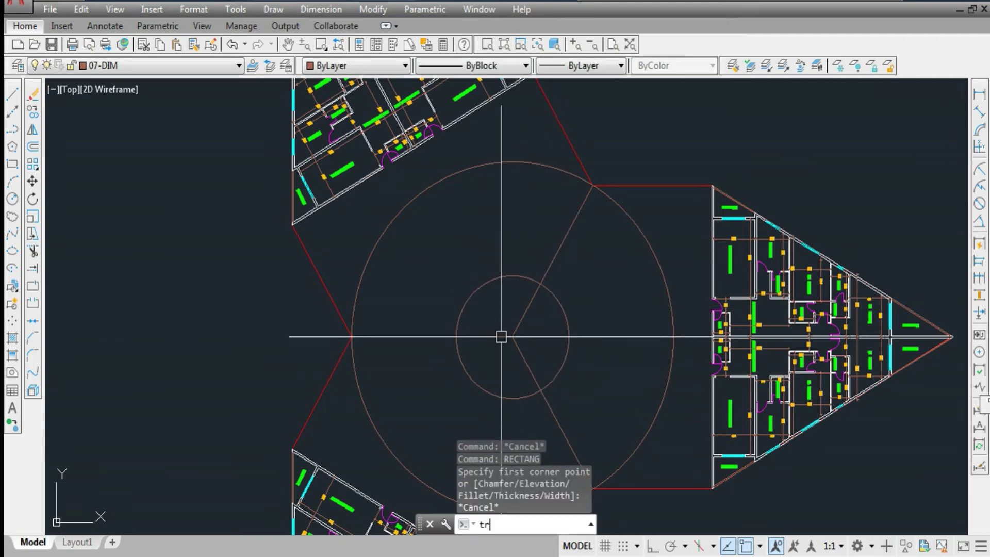
Step: Trim away the large circle and erase its leftover arc
key(Return)
key(Return)
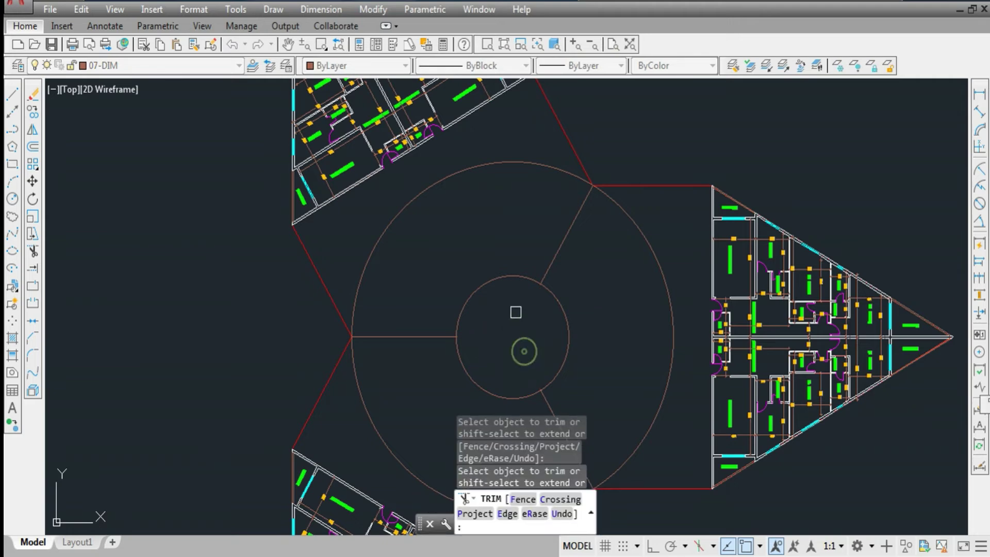
scroll(515, 312, down, 2)
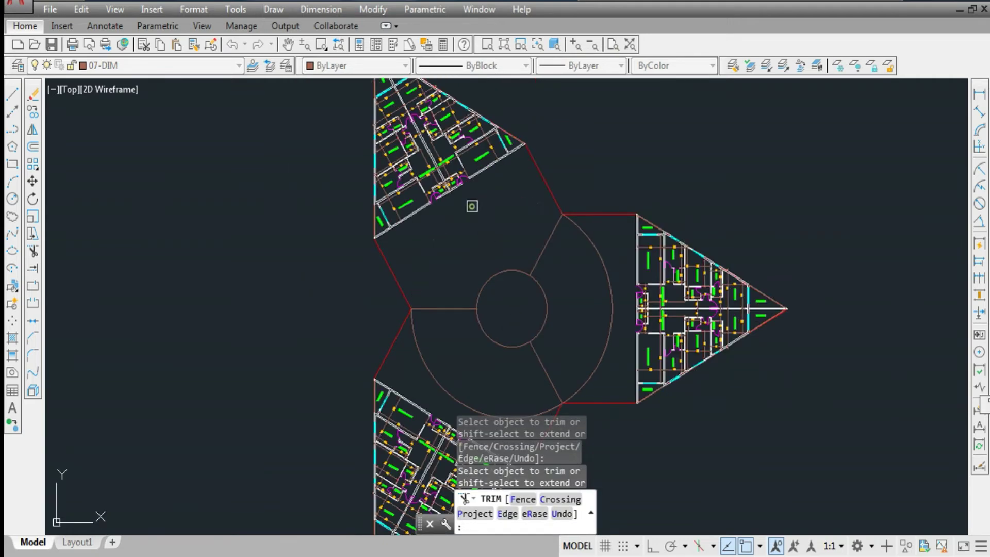
click(434, 368)
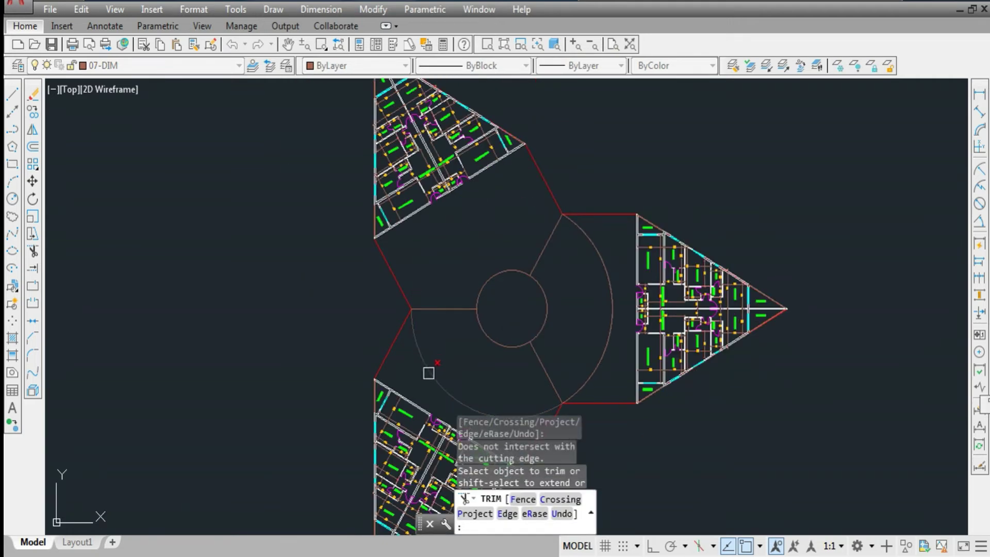
key(Escape)
click(598, 360)
text(e)
key(Return)
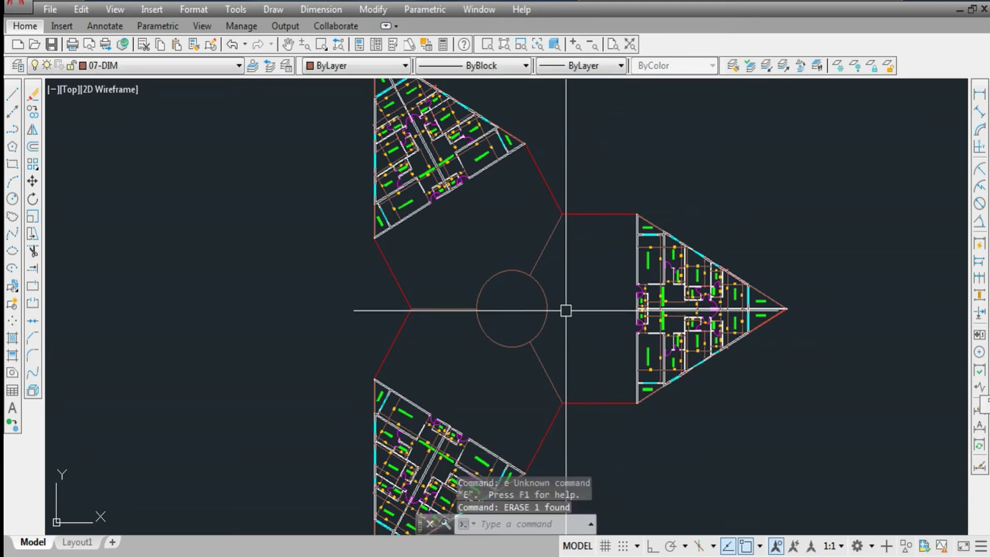
text(l)
key(Return)
text(l)
key(Return)
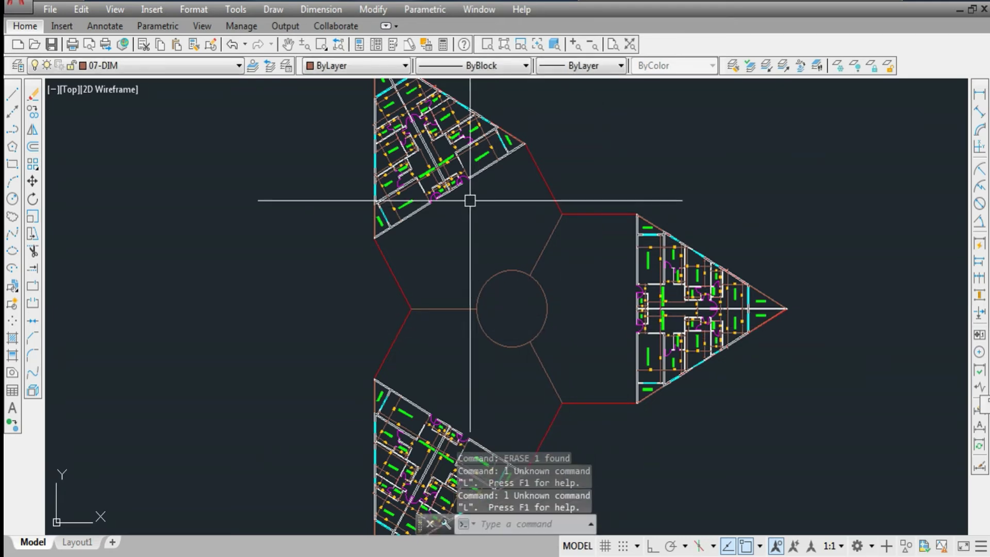
text(l)
key(Return)
scroll(401, 189, up, 8)
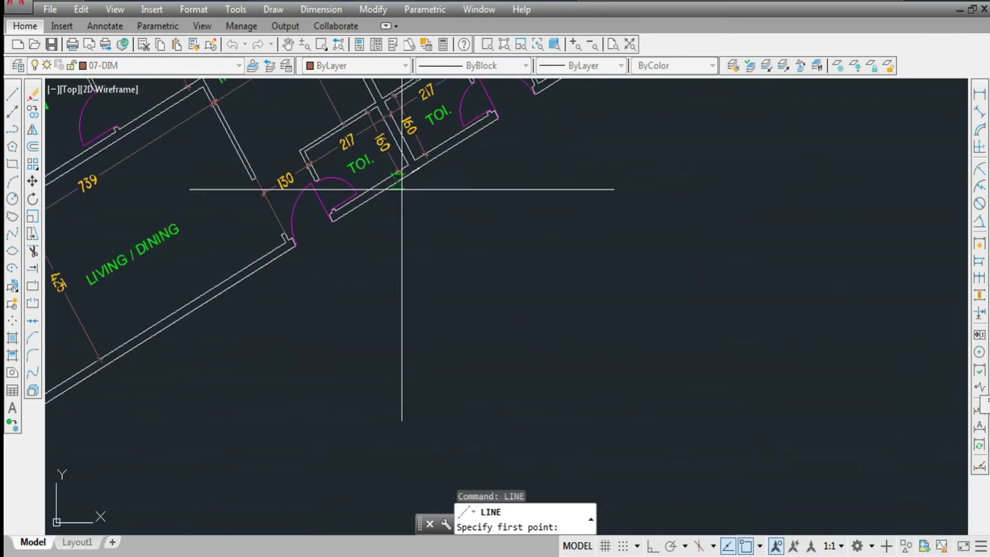
click(425, 177)
scroll(423, 232, down, 6)
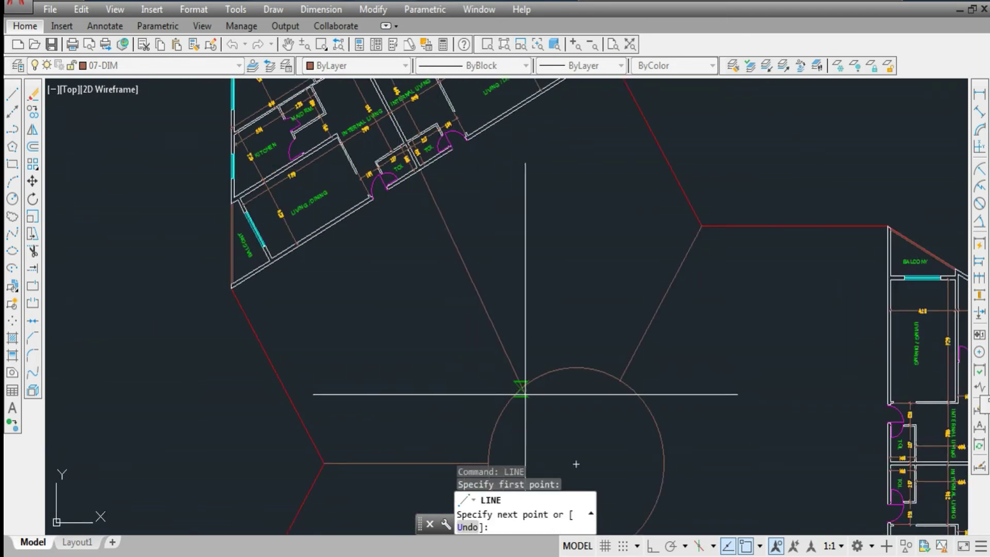
click(533, 379)
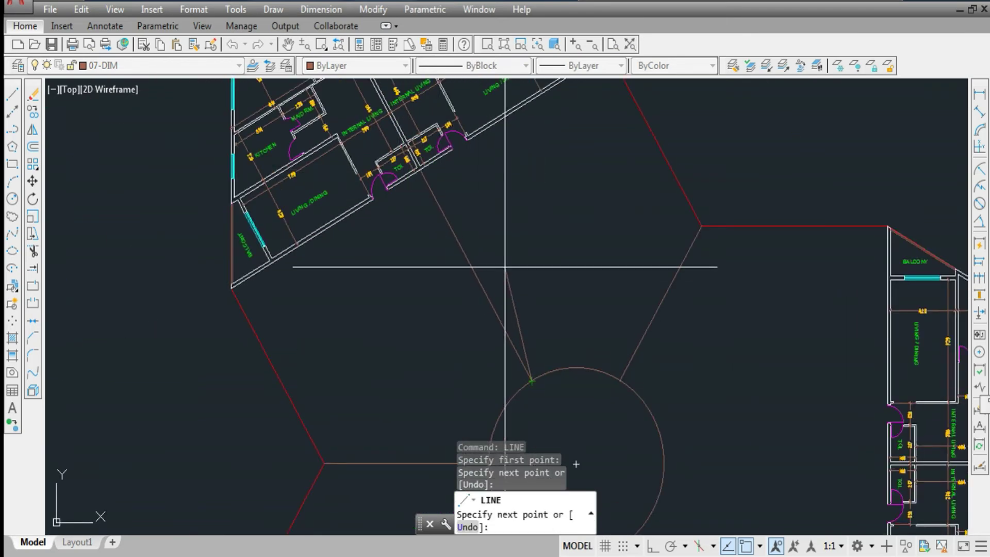
key(Escape)
text(o)
key(Return)
text(10)
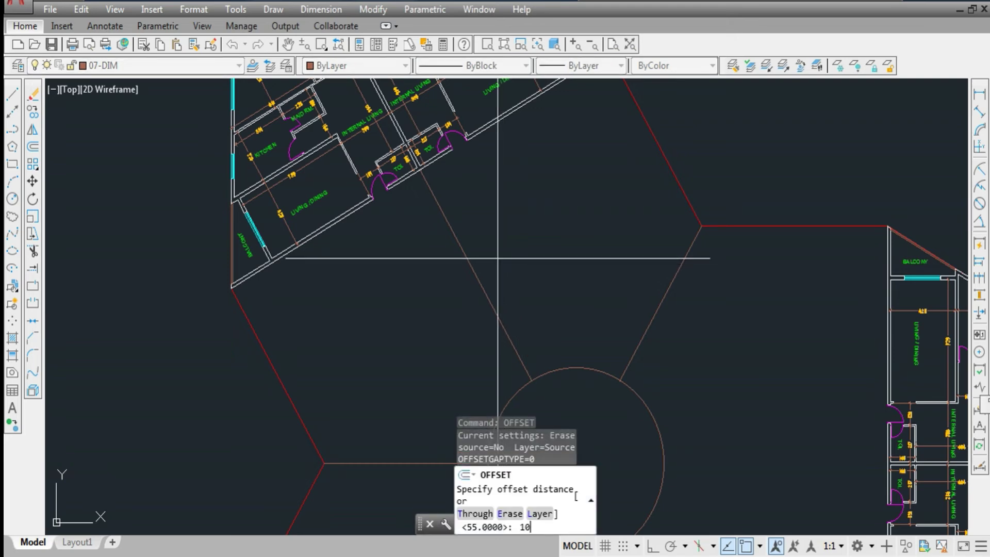
key(Return)
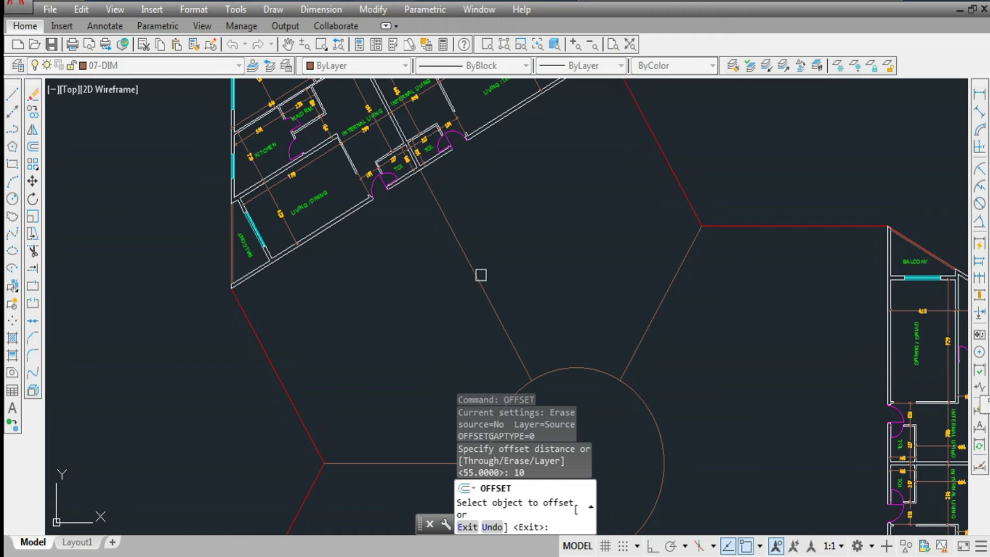
click(481, 275)
click(515, 246)
scroll(446, 238, up, 4)
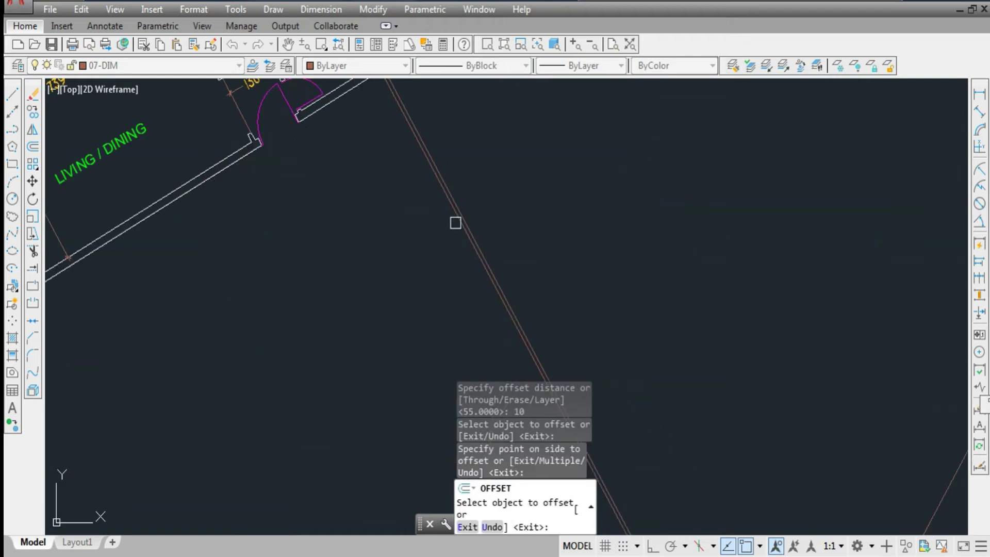
click(456, 223)
key(Escape)
click(477, 230)
key(Delete)
scroll(488, 308, down, 4)
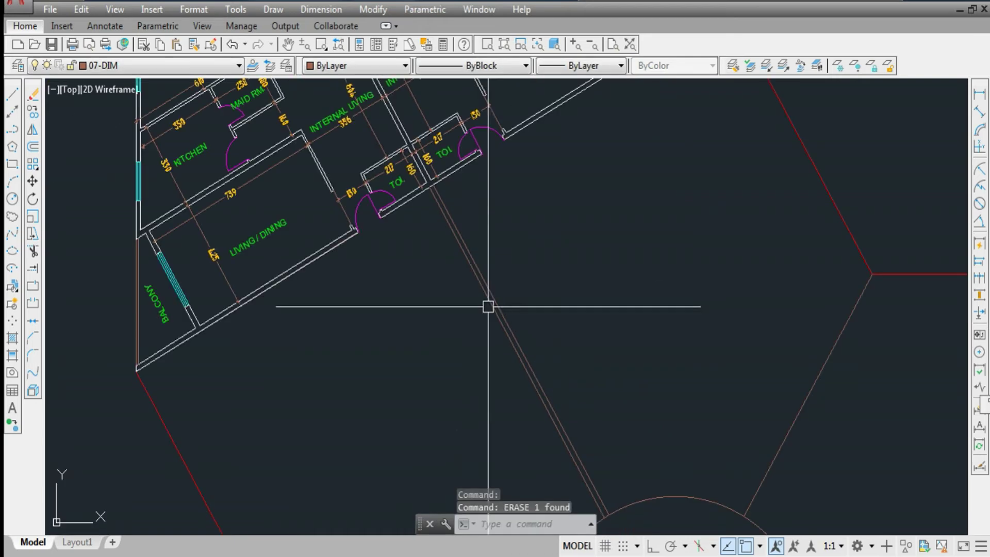
scroll(433, 209, up, 4)
click(459, 208)
text(m)
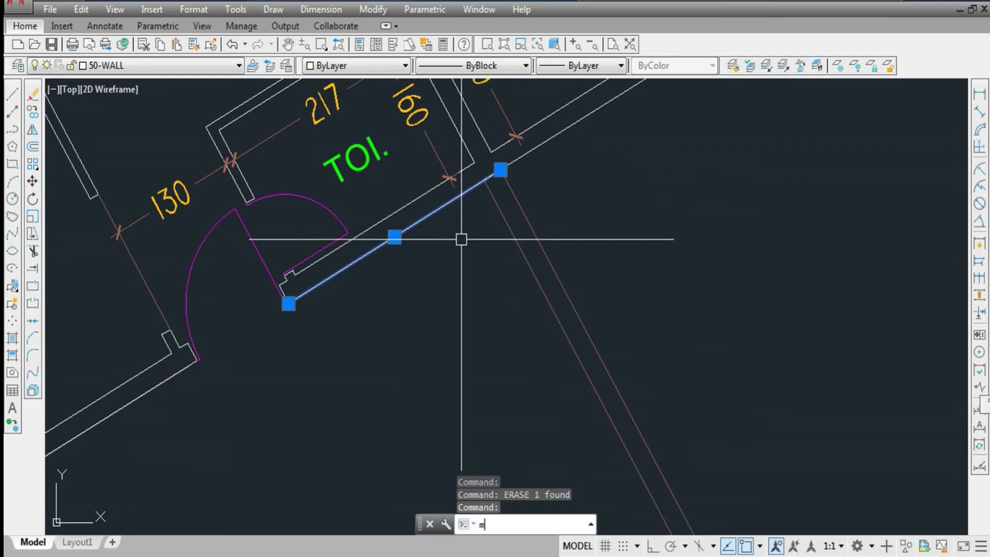
text(a)
key(Return)
scroll(458, 268, down, 6)
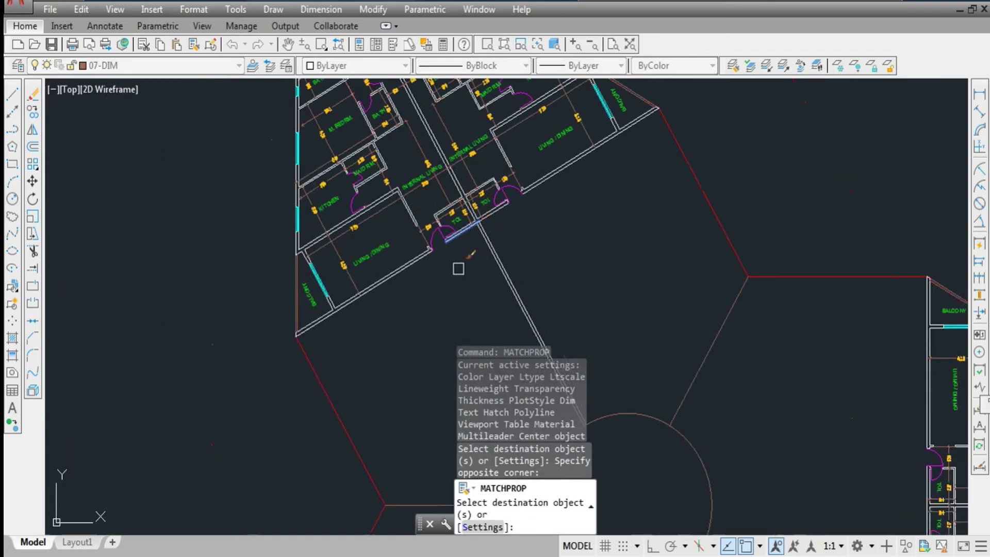
key(Escape)
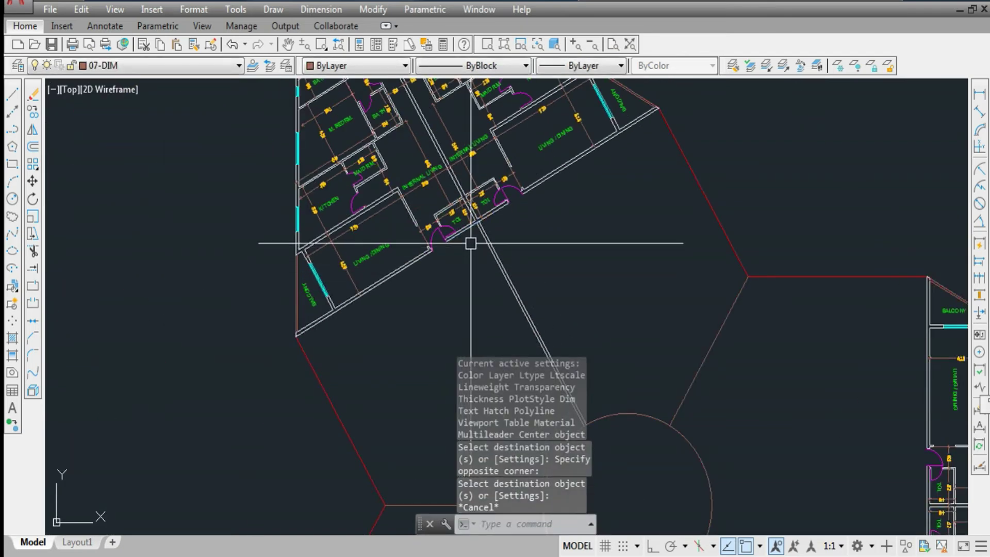
text(o)
Step: Offset two corridor wall lines by 200 to create parallel walls
key(Return)
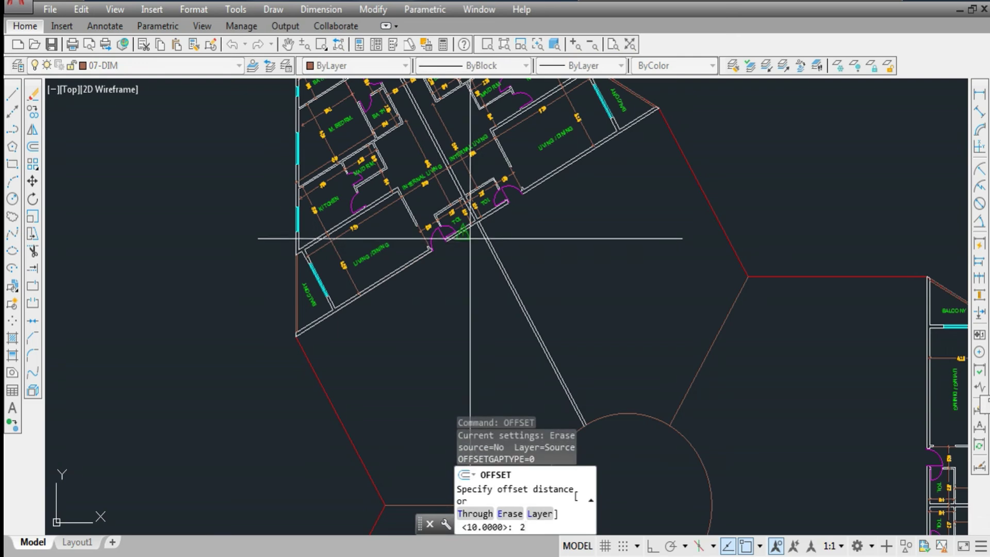
key(Return)
click(470, 236)
scroll(453, 232, up, 4)
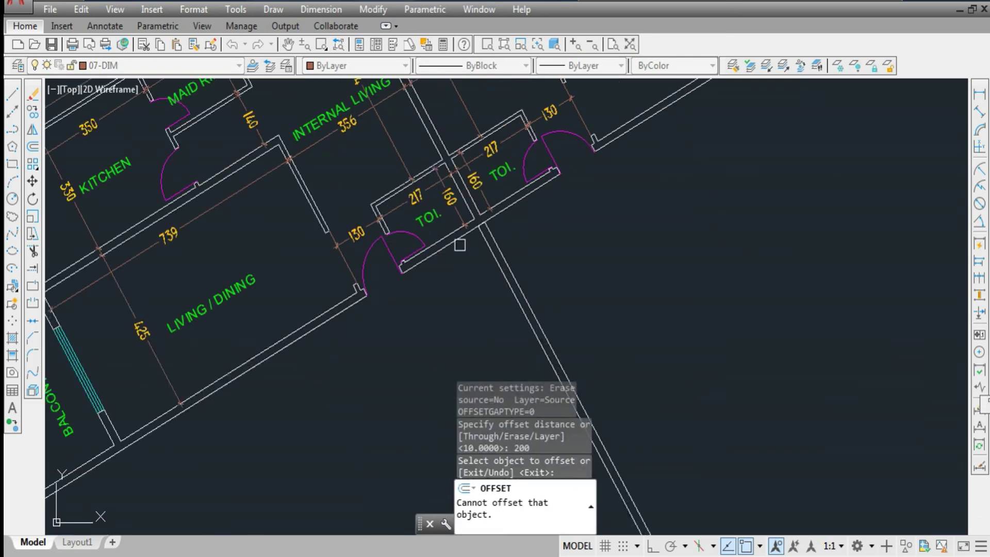
click(464, 241)
click(483, 302)
click(517, 208)
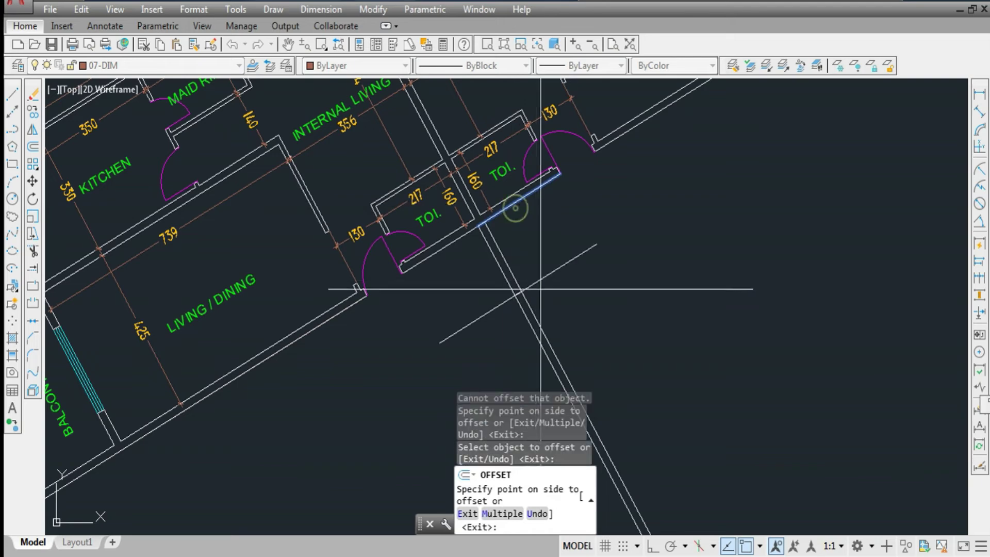
click(532, 287)
key(Escape)
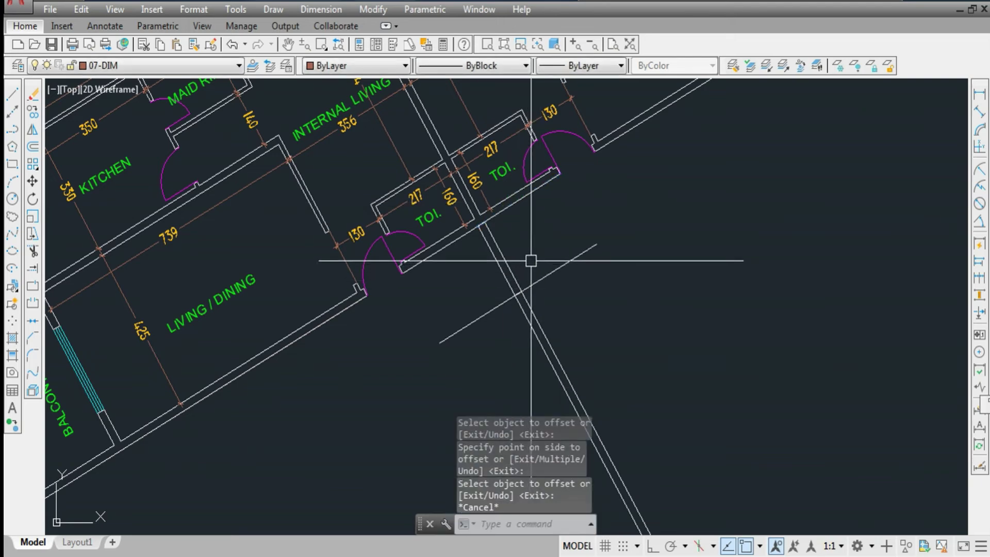
text(l)
key(Return)
text(l)
Step: Trim two corridor lines where they cross at the junction
key(Return)
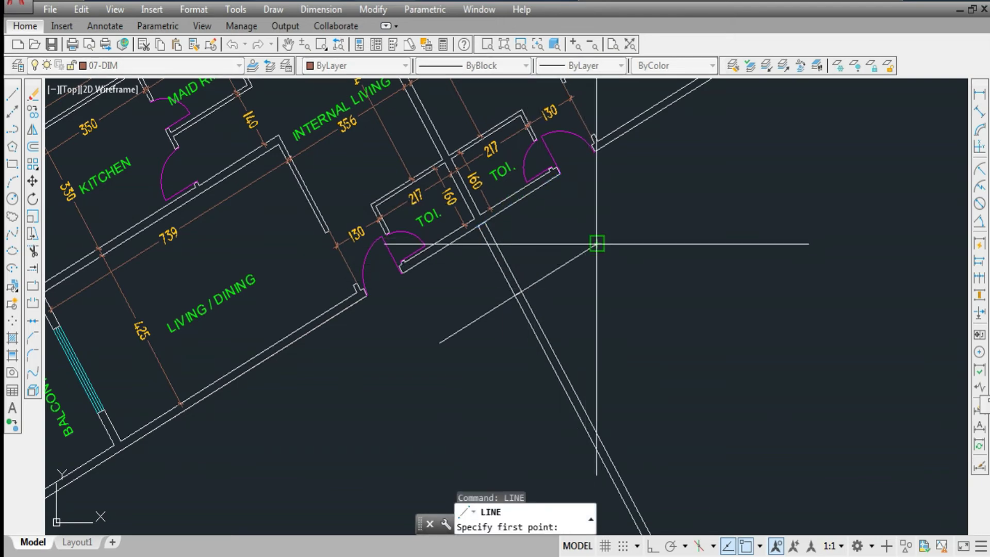
click(586, 250)
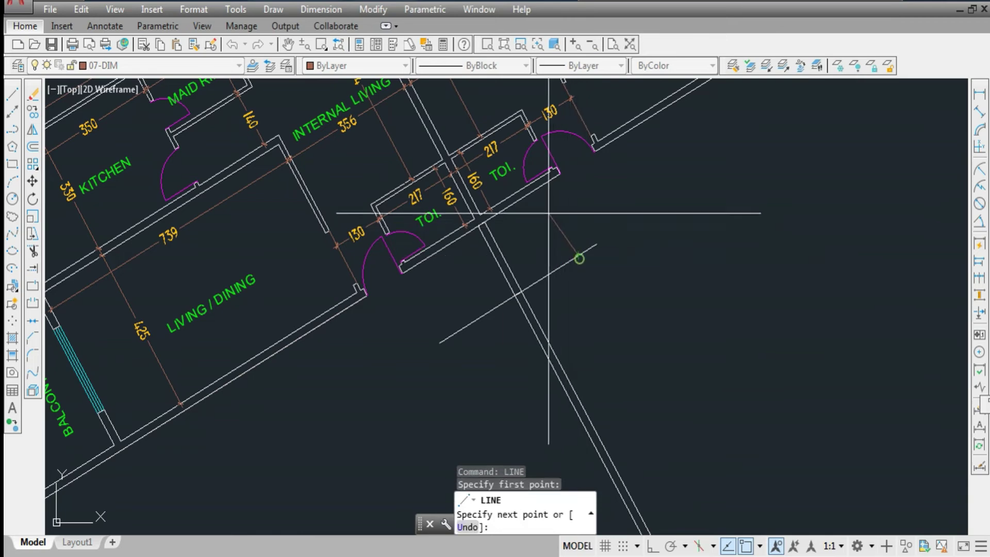
scroll(586, 249, up, 1)
key(Escape)
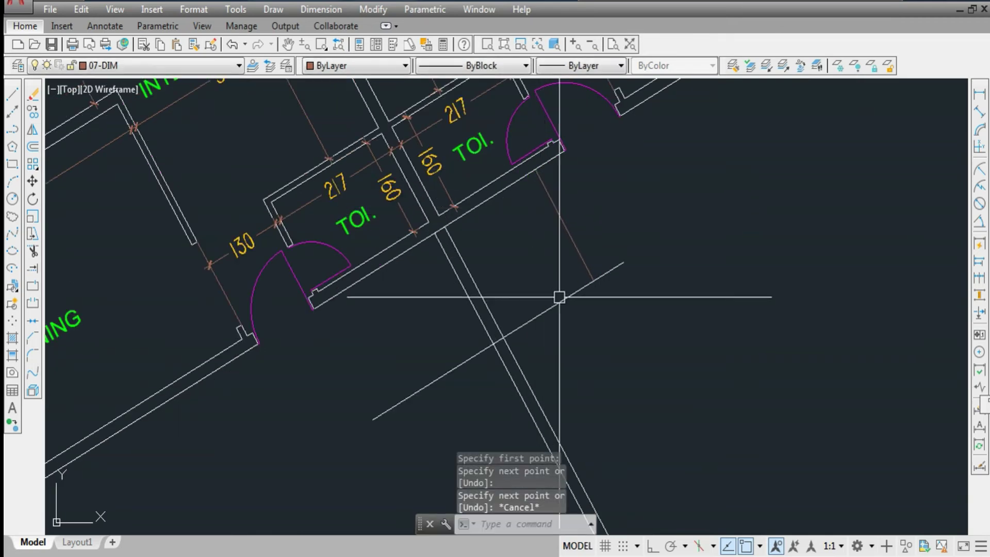
text(tr)
key(Return)
click(588, 269)
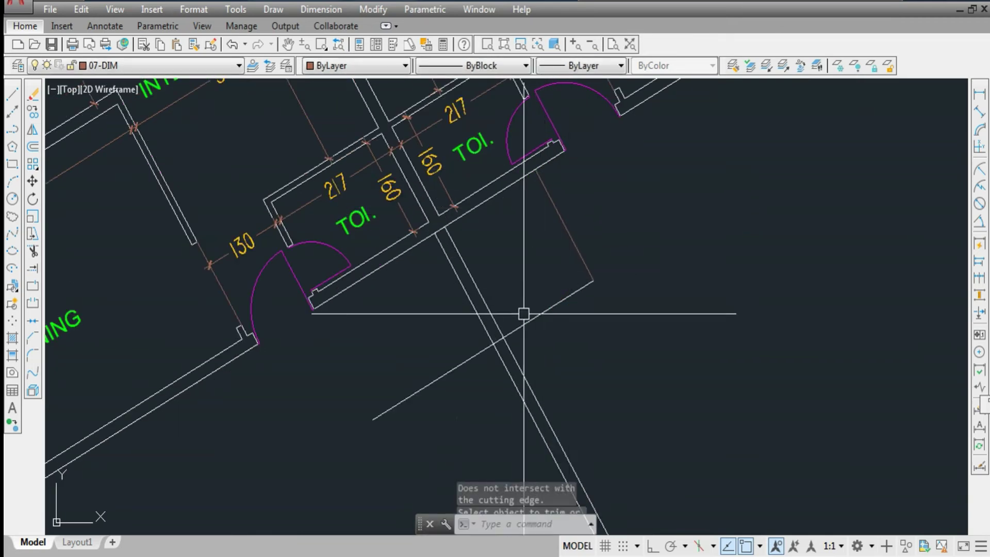
click(506, 317)
key(Return)
key(Return)
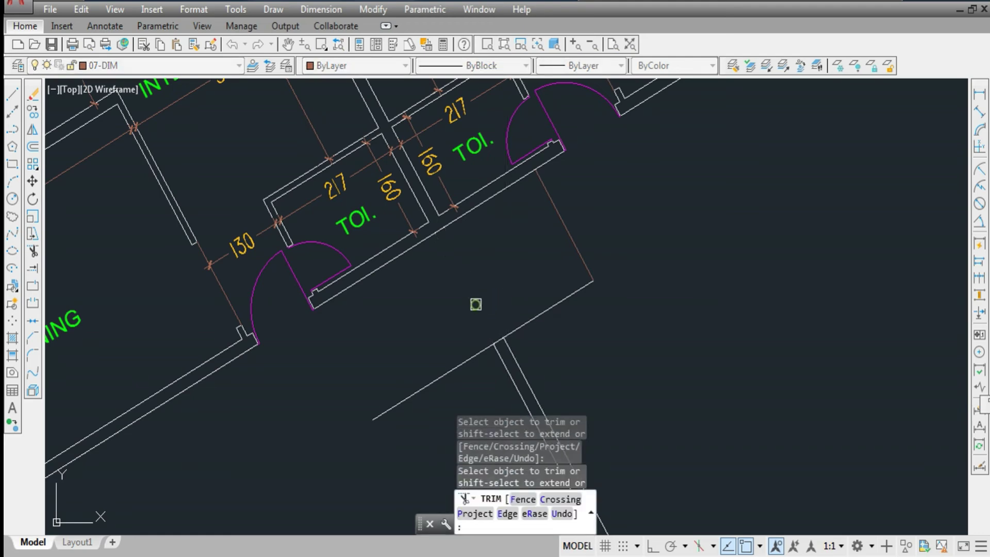
key(Escape)
text(o)
Step: Offset the corridor line and end wall line by 20 for double walls
key(Return)
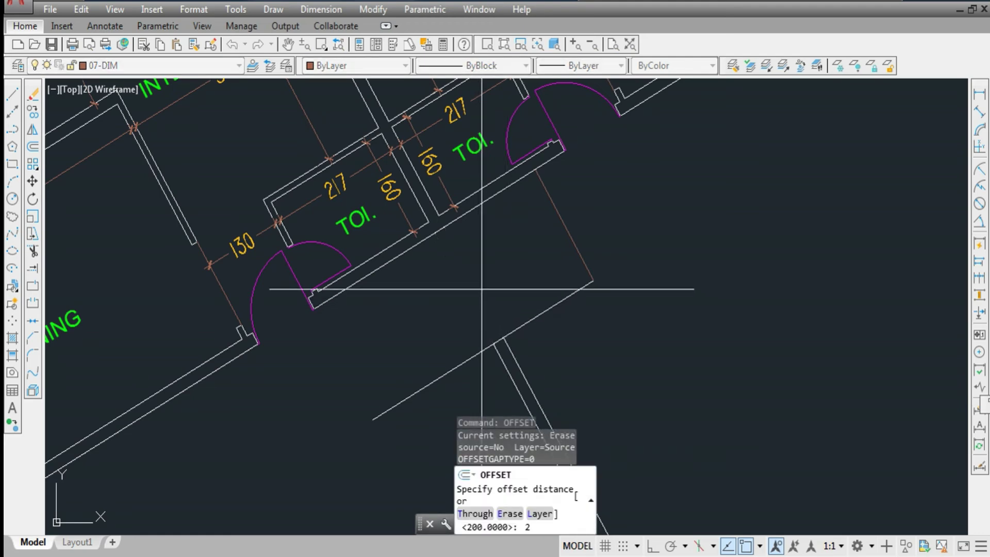
text(0)
key(Return)
click(542, 314)
click(572, 345)
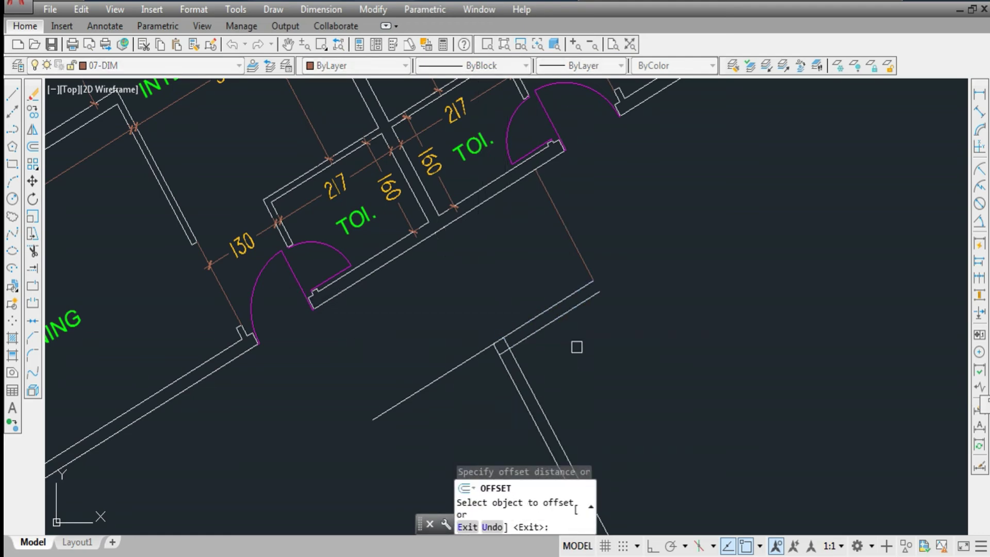
click(474, 341)
click(579, 246)
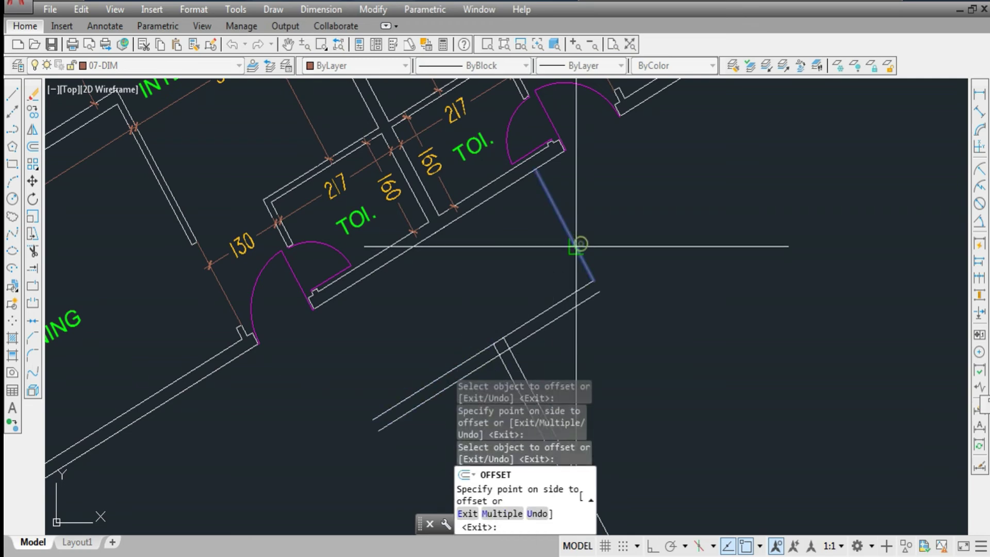
click(593, 227)
key(Escape)
text(f)
Step: Match the new corridor lines' properties to the existing wall line
key(Return)
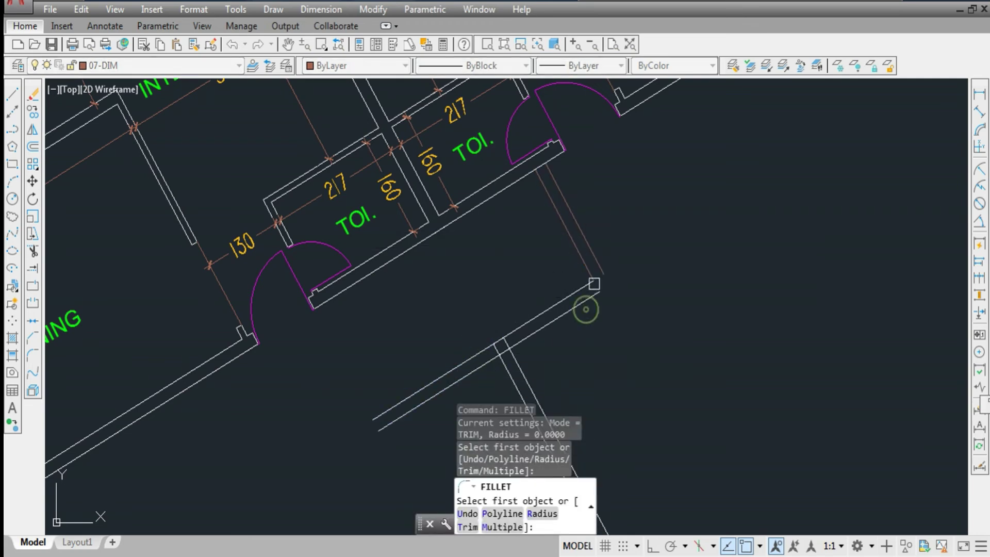
click(586, 309)
key(Escape)
click(596, 282)
click(546, 313)
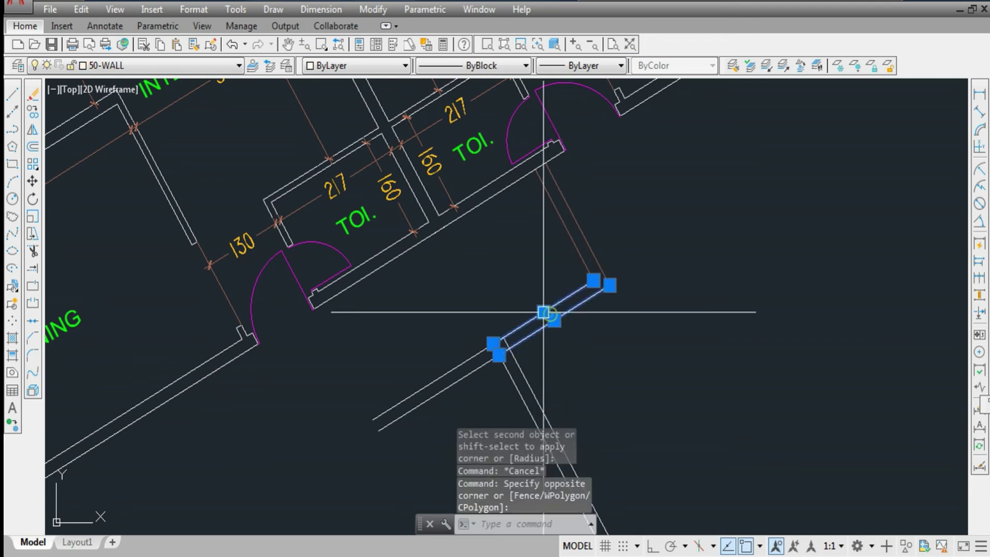
text(a)
key(Return)
click(568, 301)
click(596, 275)
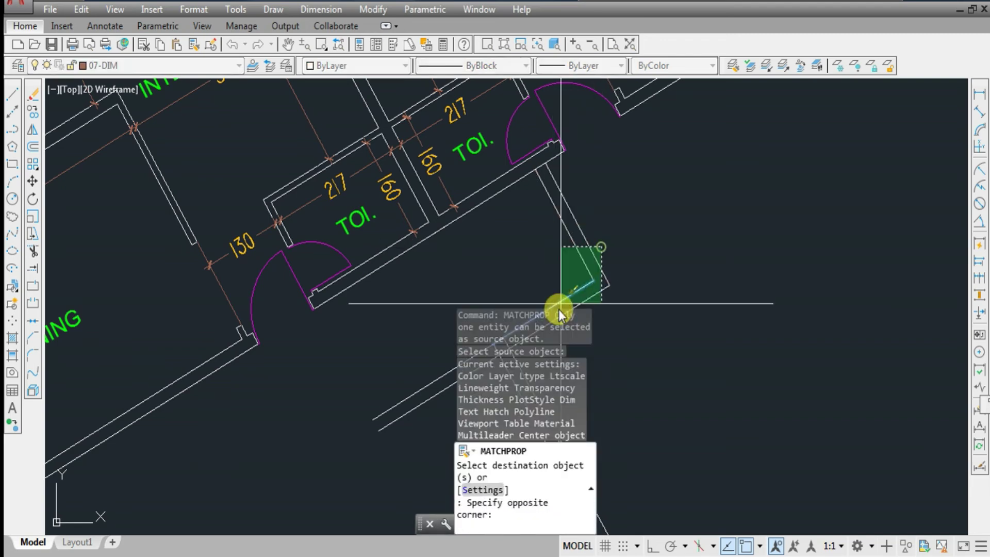
click(557, 309)
scroll(570, 236, down, 3)
key(Escape)
text(tr)
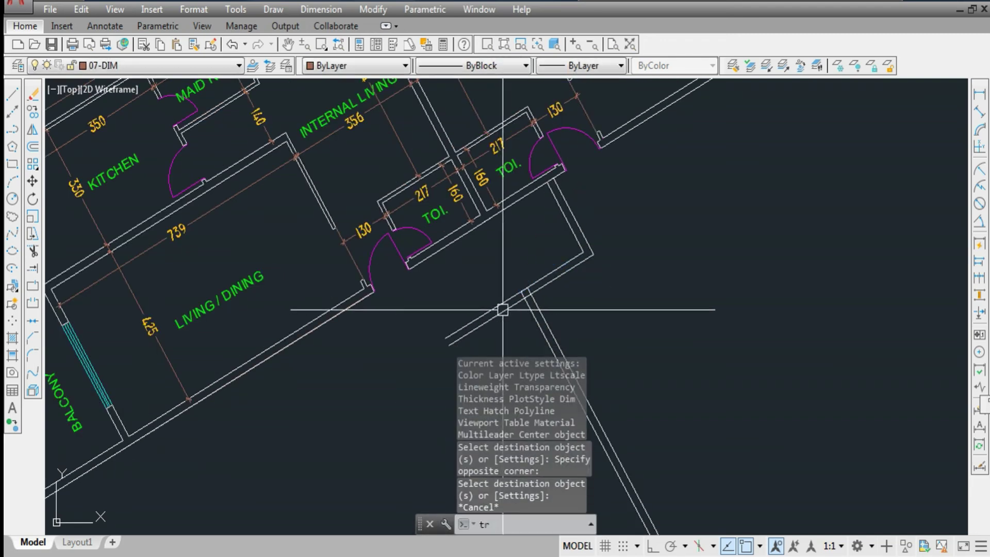
key(Return)
scroll(527, 292, up, 6)
Step: Delete the small leftover line segments at the corridor junction
key(Return)
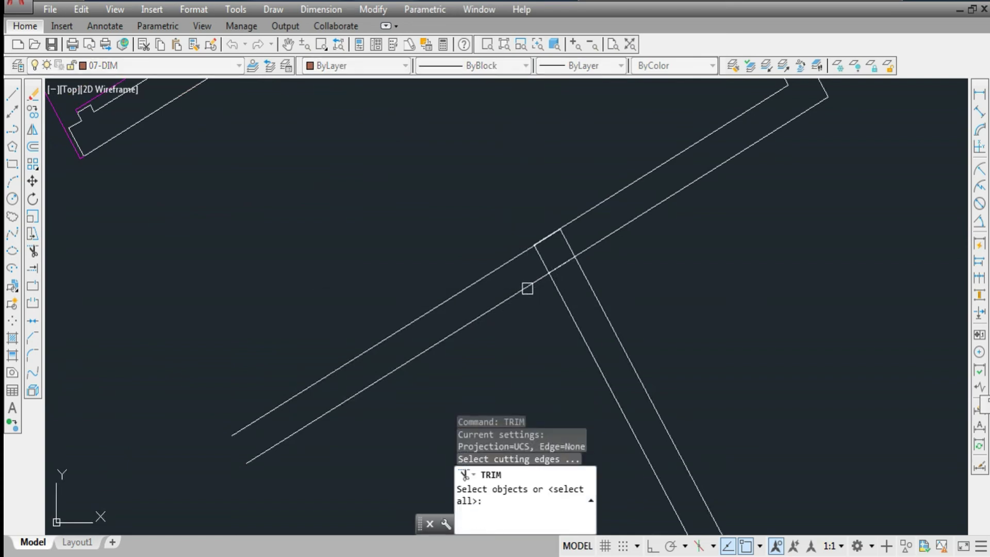
click(539, 262)
right_click(568, 239)
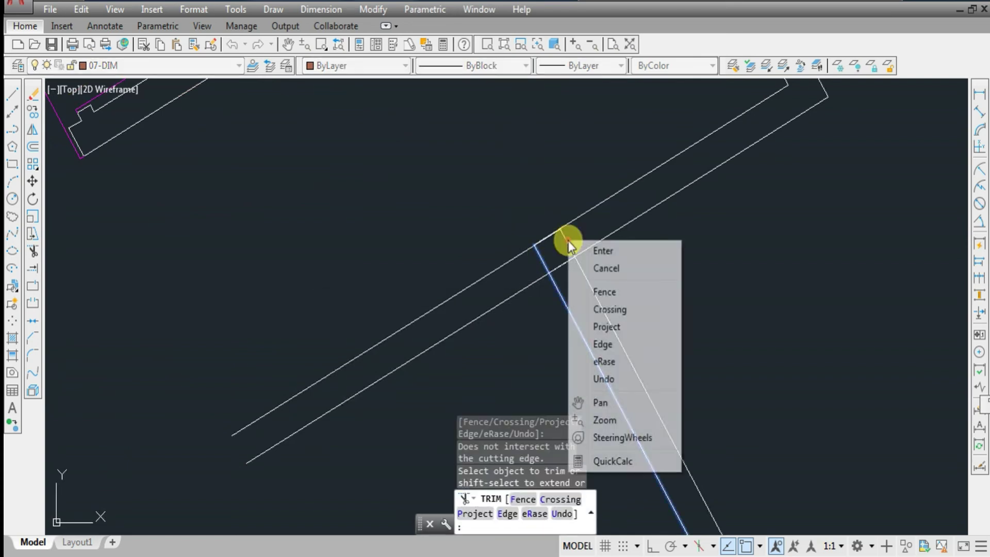
key(Escape)
text(t)
key(Return)
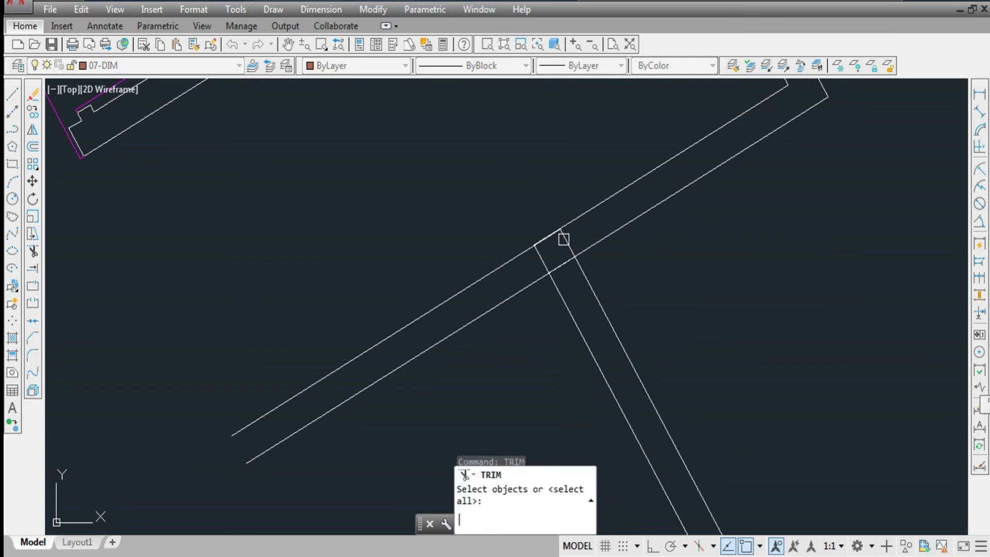
key(Return)
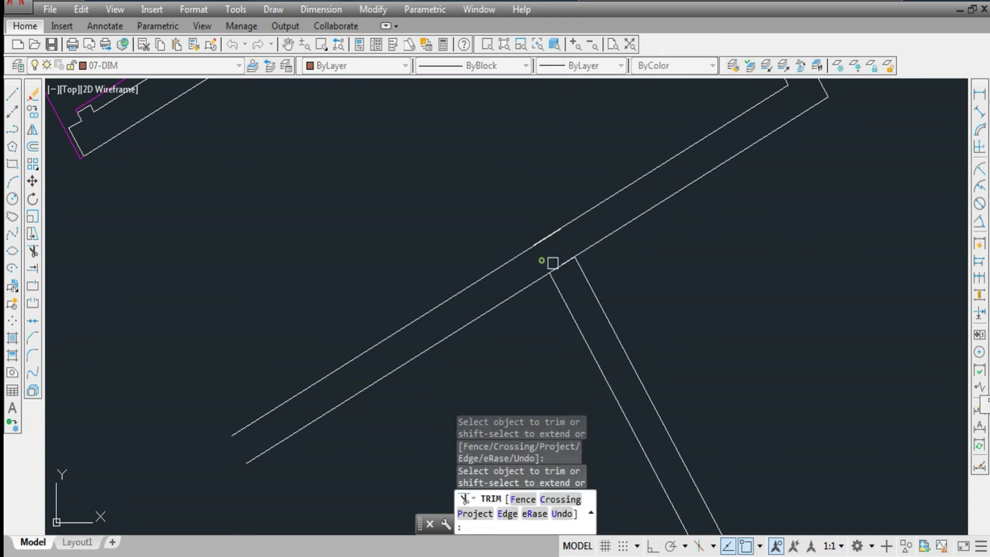
key(Escape)
click(533, 247)
key(Escape)
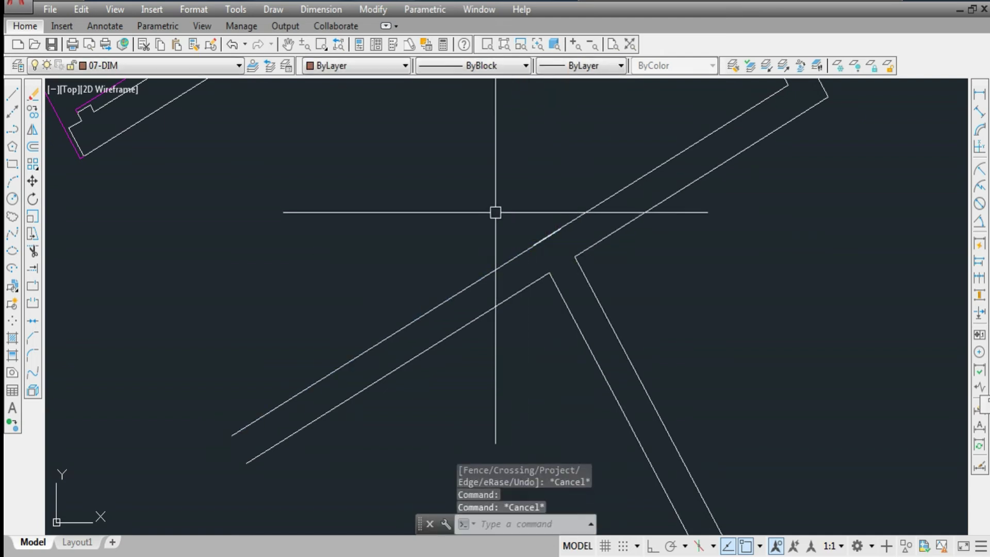
drag(533, 233, 572, 271)
key(Delete)
scroll(591, 283, down, 3)
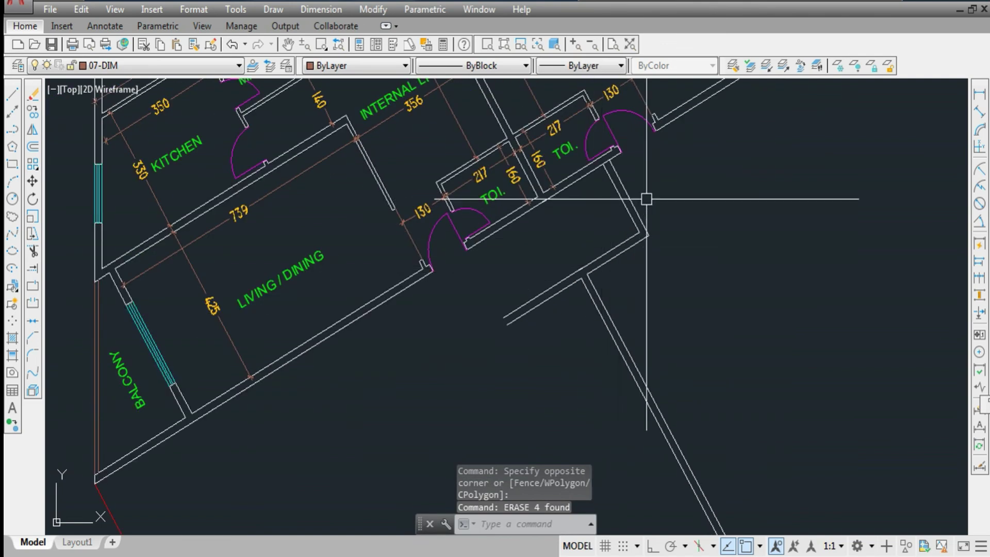
Step: Mirror the short toilet wall lines and move the copies onto the corridor junction
click(612, 194)
text(i)
key(Return)
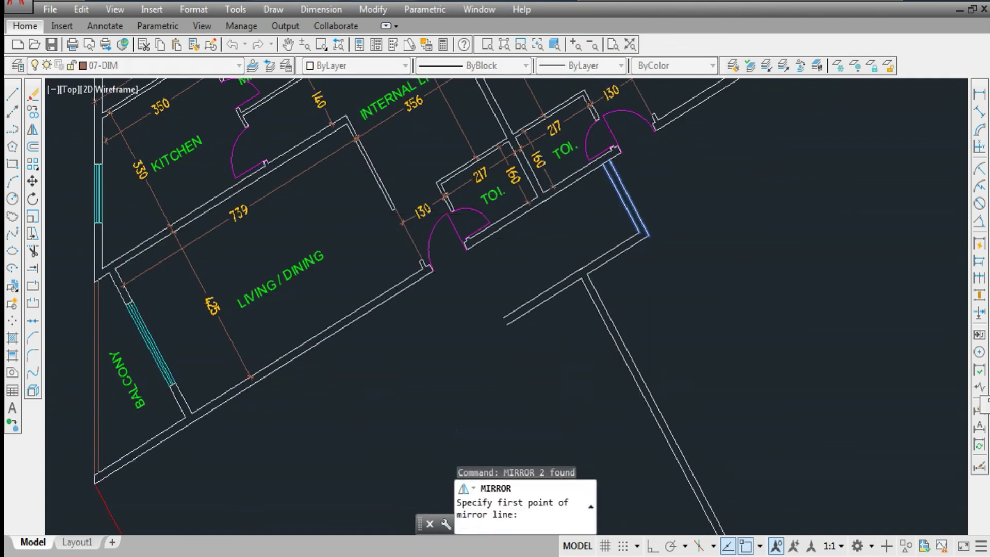
scroll(595, 216, up, 4)
click(609, 222)
click(610, 218)
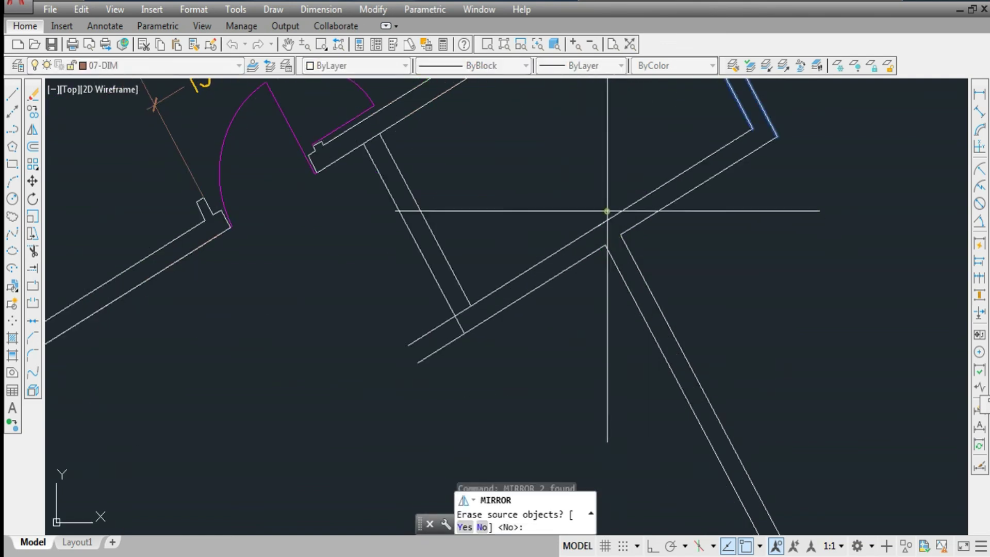
key(Return)
drag(364, 139, 468, 333)
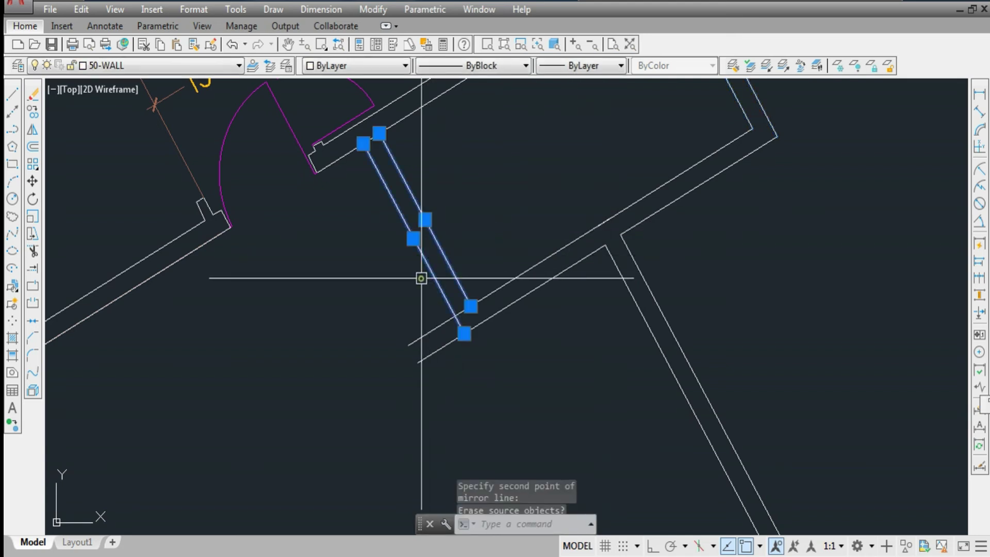
text(m)
key(Return)
click(456, 315)
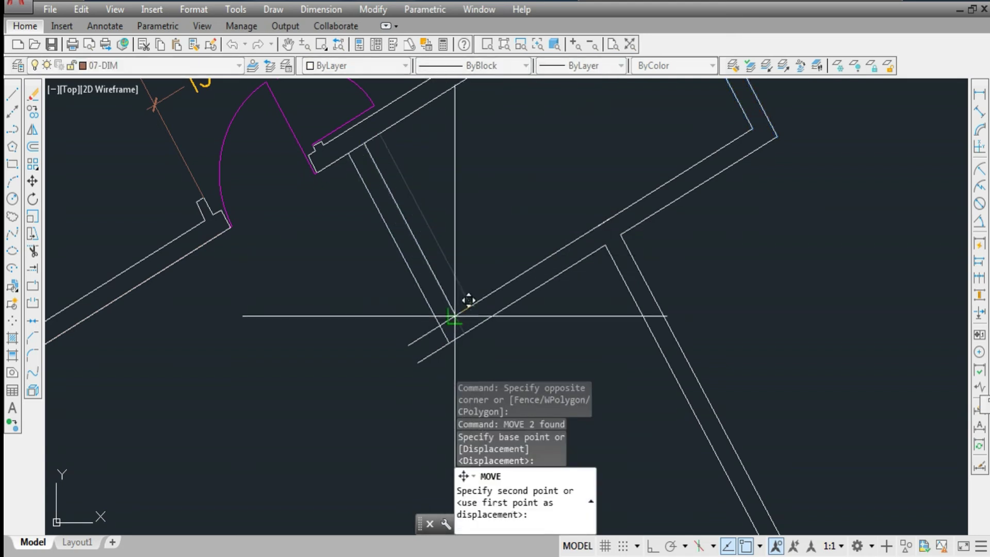
click(458, 313)
Step: Trim the crossing and stray wall lines at the corner
key(Return)
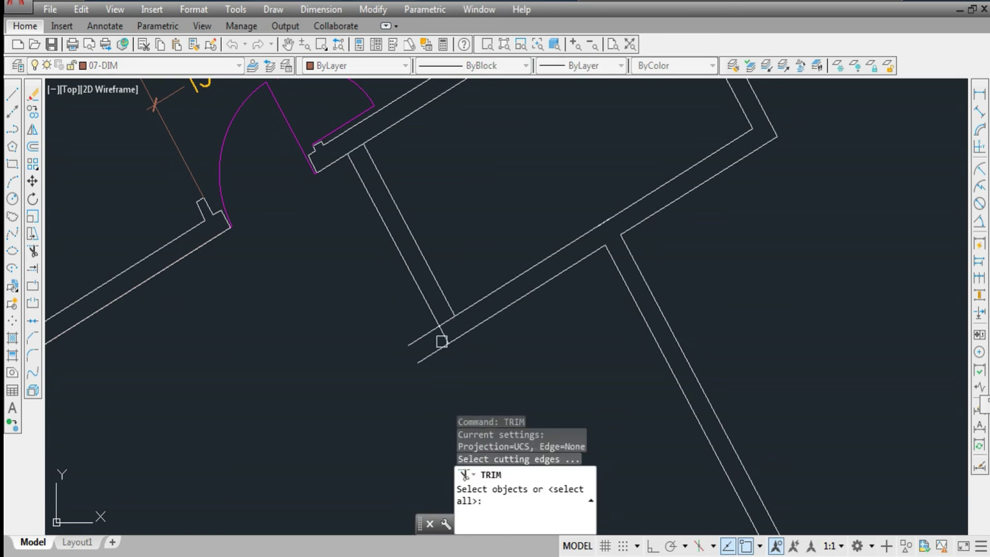
key(Return)
click(433, 340)
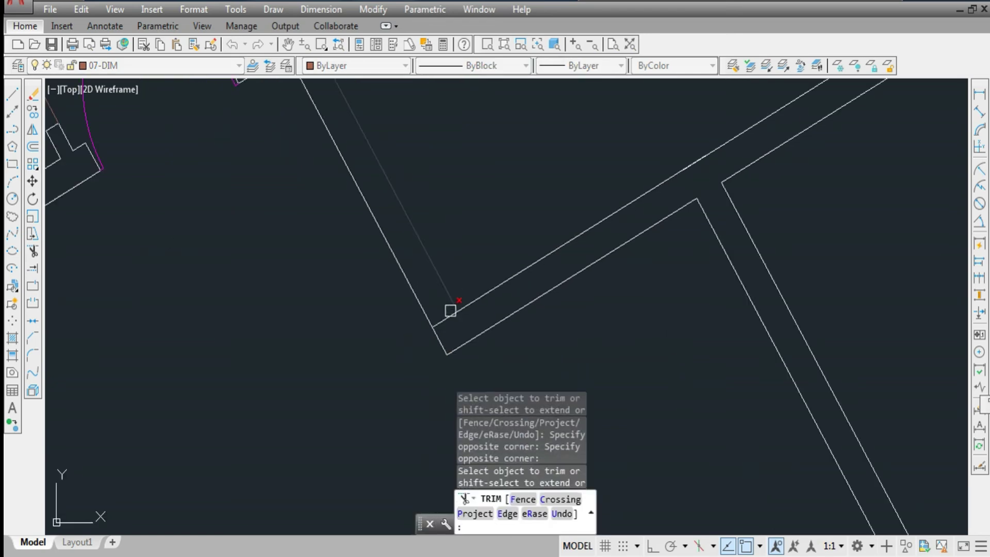
click(448, 309)
key(Escape)
scroll(492, 258, down, 4)
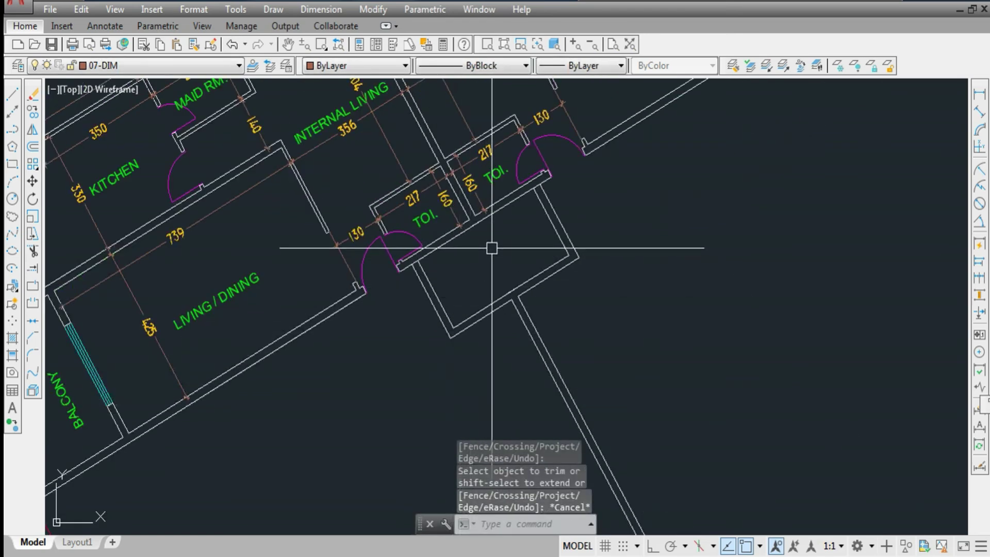
scroll(492, 249, down, 3)
scroll(492, 255, down, 3)
scroll(505, 304, up, 2)
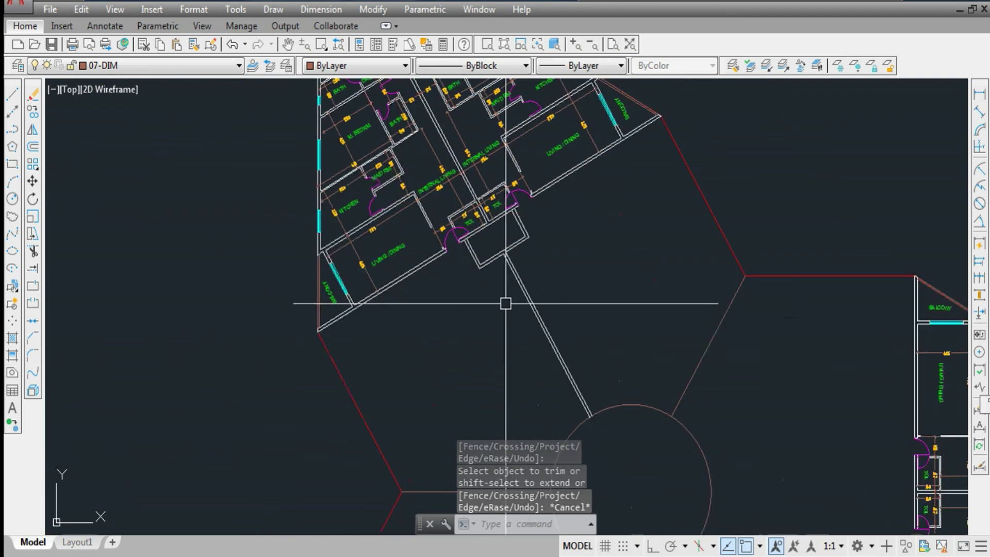
text(o)
Step: Offset two corridor wall lines, then delete the two misplaced copies
key(Return)
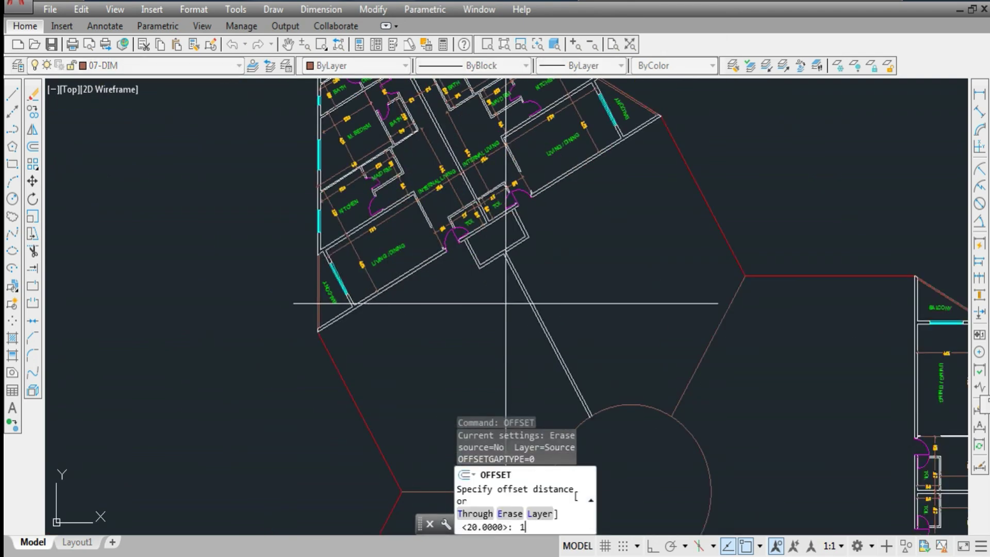
text(00)
key(Return)
scroll(505, 304, up, 5)
scroll(504, 304, up, 3)
click(526, 269)
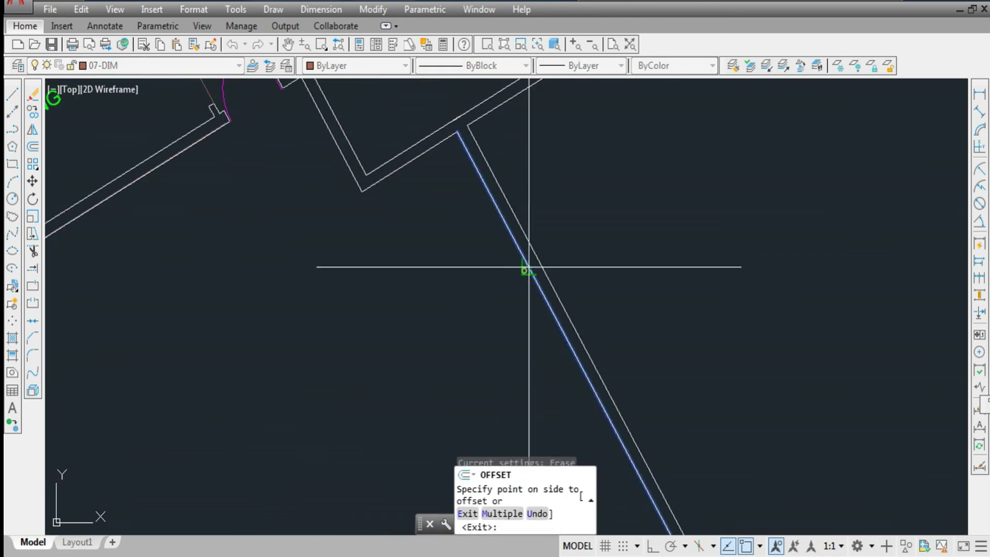
click(558, 269)
click(604, 193)
key(Escape)
click(484, 223)
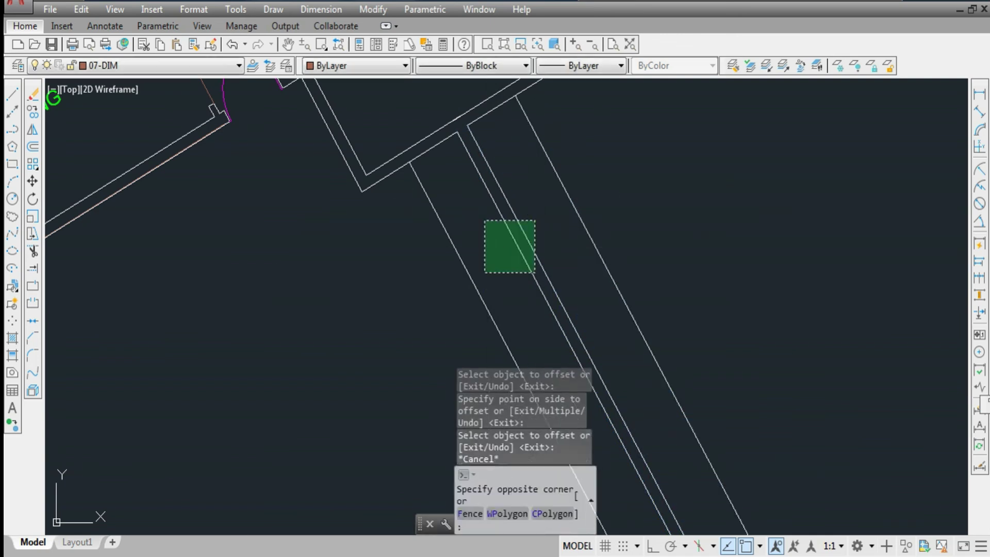
click(534, 271)
key(Delete)
Step: Offset the right and left corridor wall lines by 20
key(Return)
text(1)
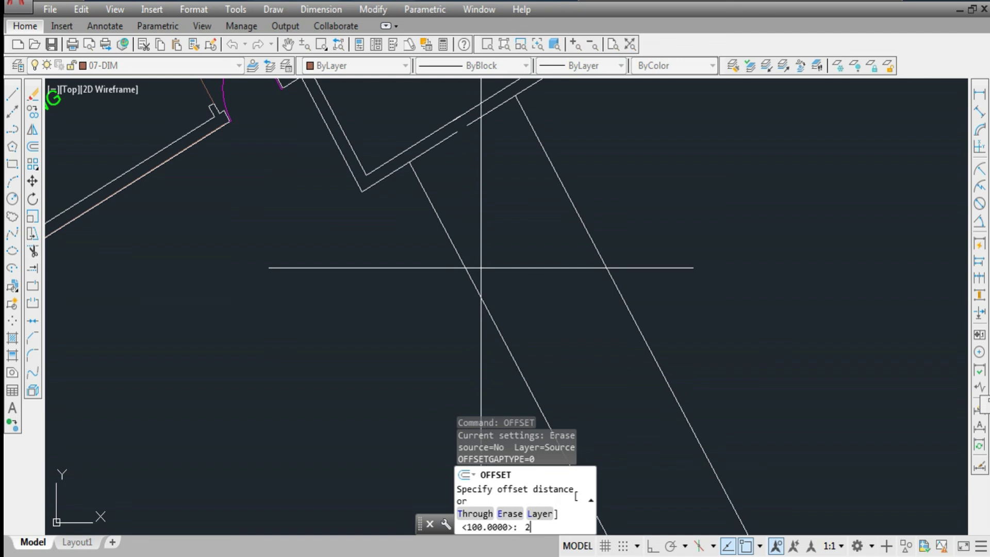
key(Return)
click(565, 197)
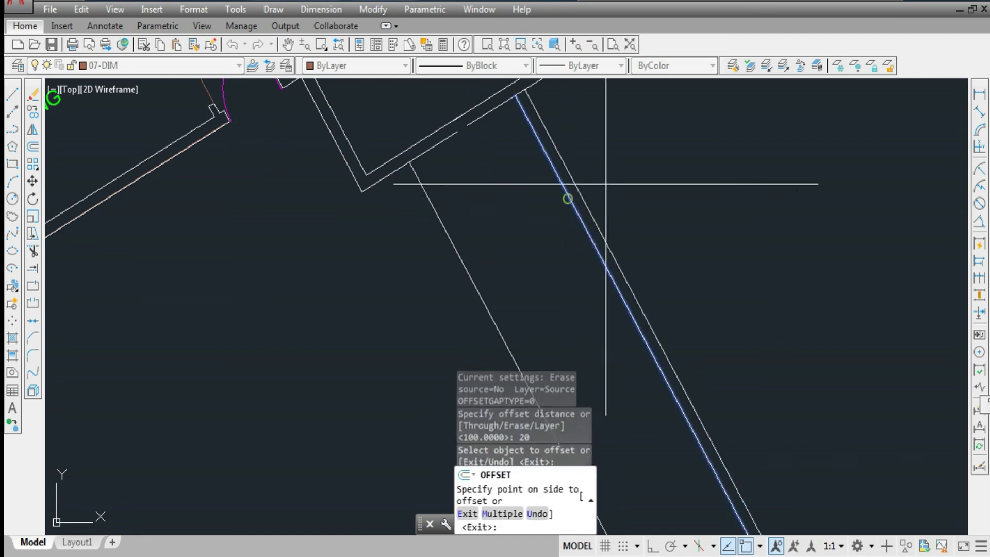
click(616, 184)
click(465, 260)
key(Escape)
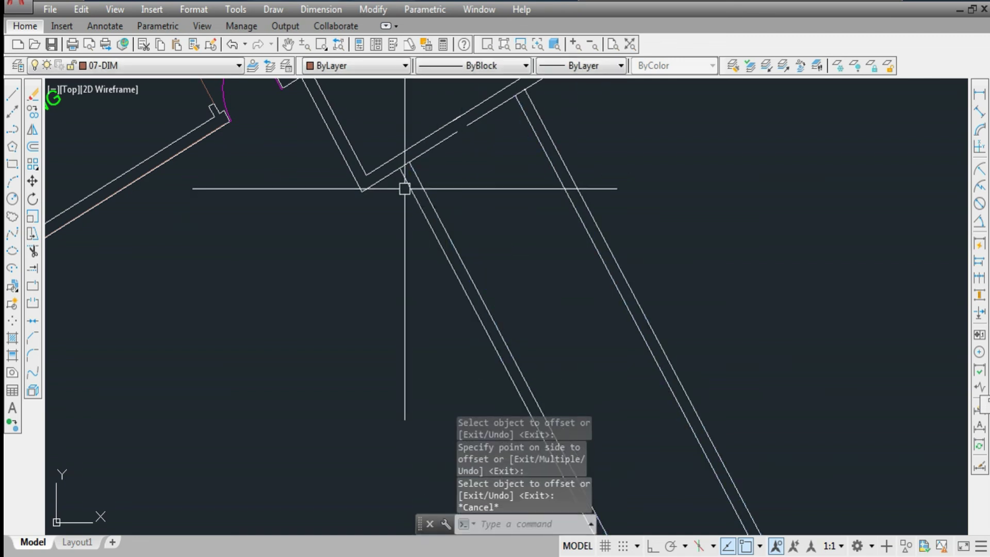
text(f)
Step: Fillet the two wall lines into a sharp corner
key(Return)
click(406, 187)
click(403, 166)
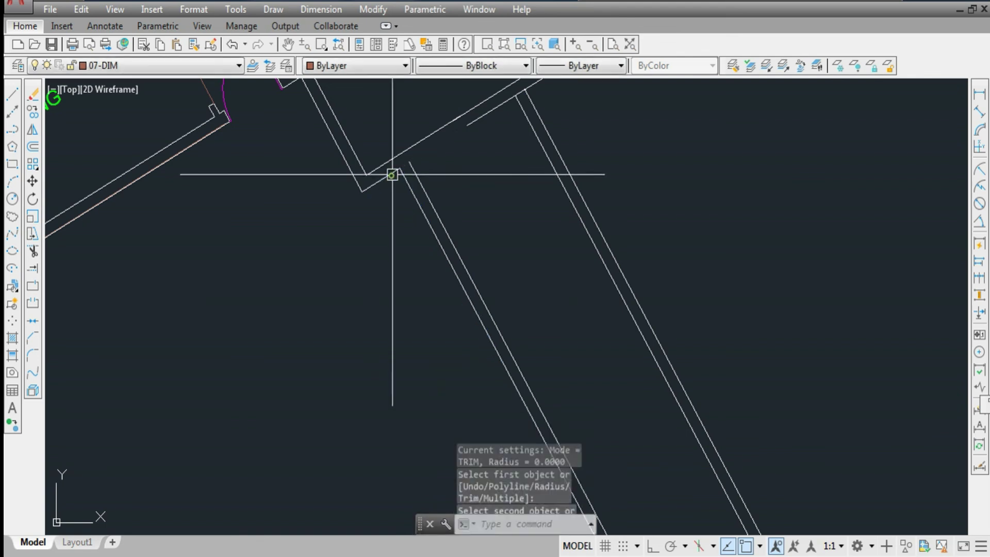
key(Return)
click(405, 167)
key(Escape)
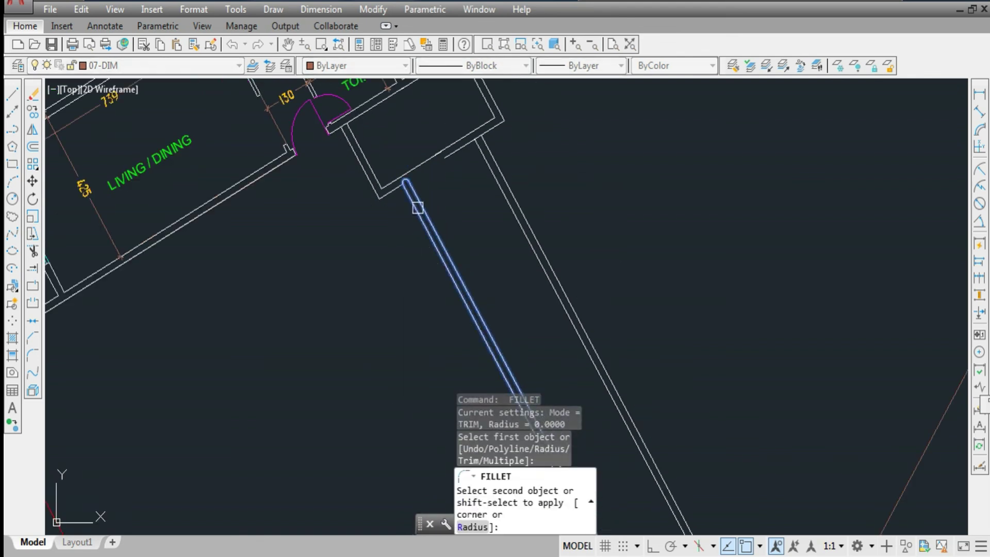
scroll(398, 178, down, 2)
key(Return)
text(ex)
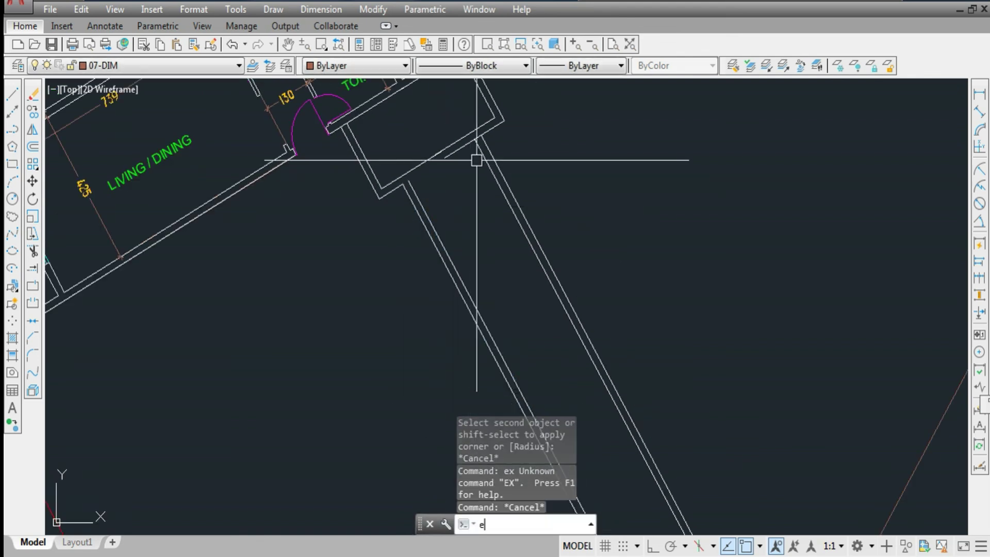
Step: Extend the corridor lines to the diagonal and inner boundary lines
key(Return)
key(Return)
click(477, 161)
key(Escape)
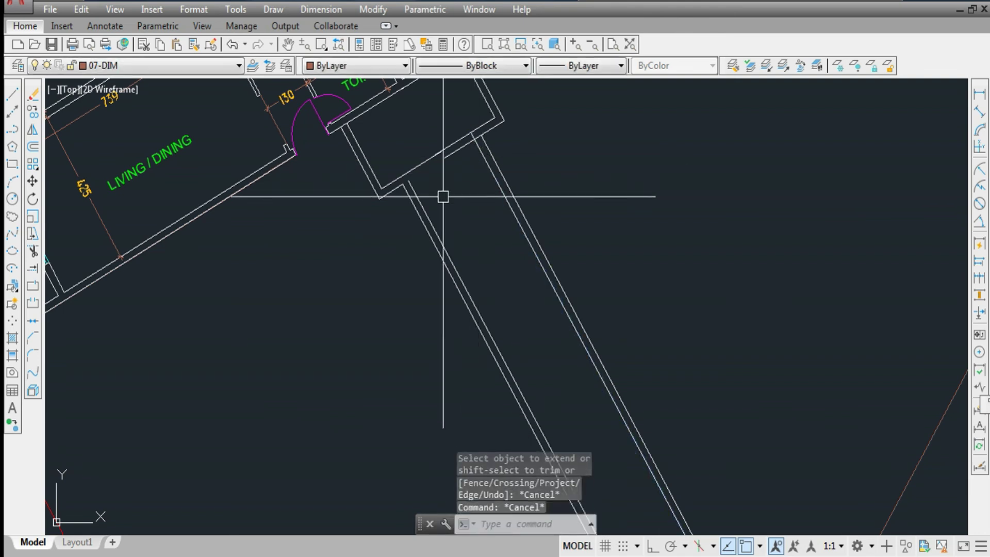
key(Return)
click(420, 197)
key(Return)
key(Escape)
key(Escape)
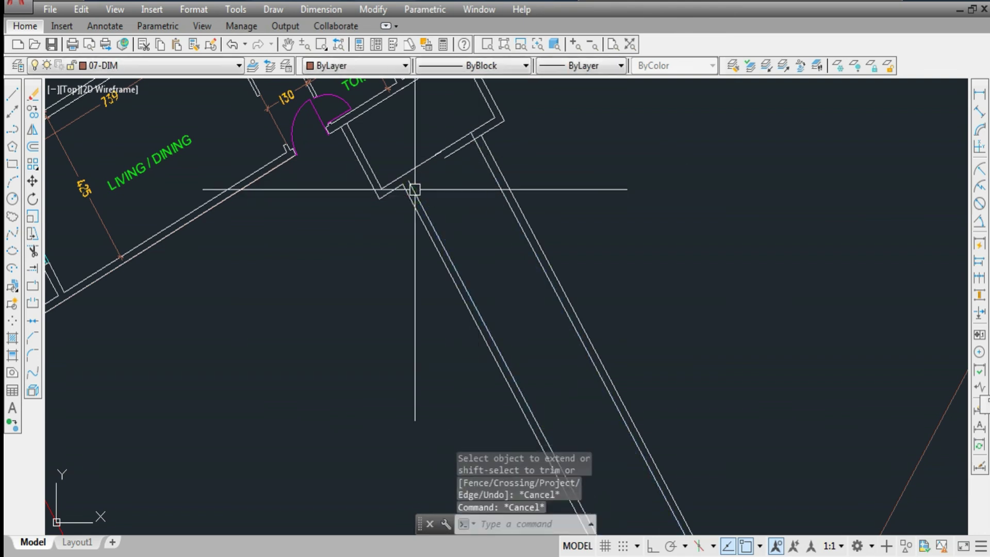
text(ex)
key(Return)
key(Return)
key(Escape)
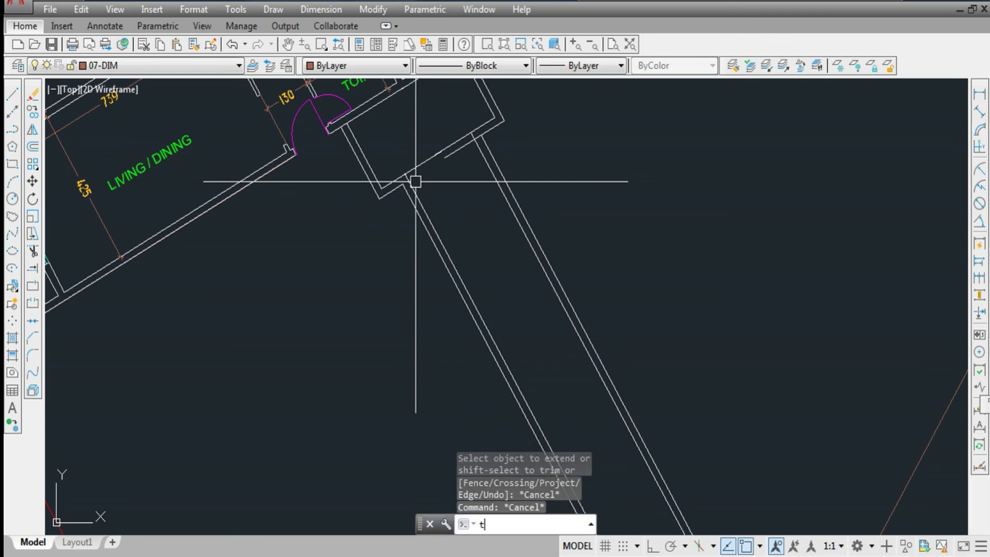
text(r)
key(Return)
Step: Trim the short line past the corner and delete the stray segments
key(Return)
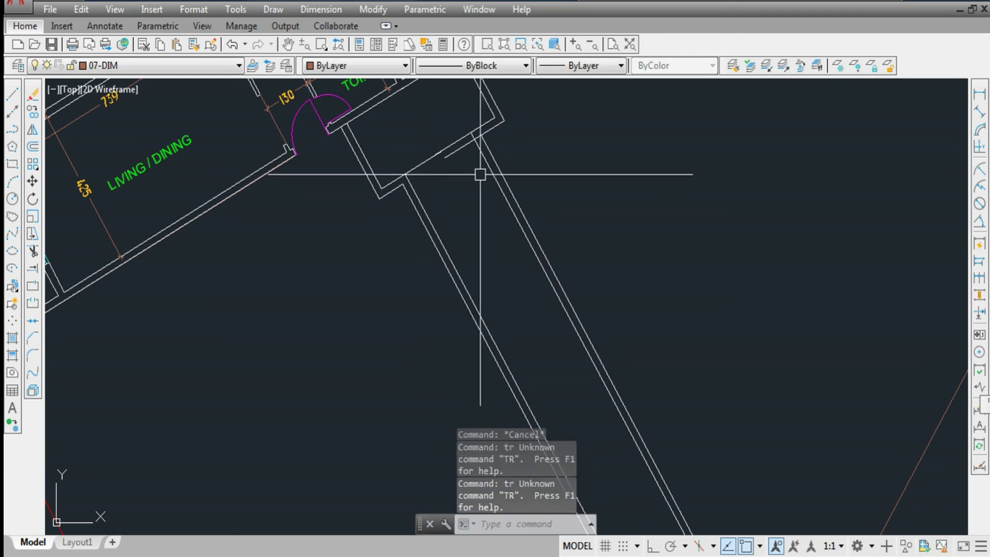
text(im)
key(Return)
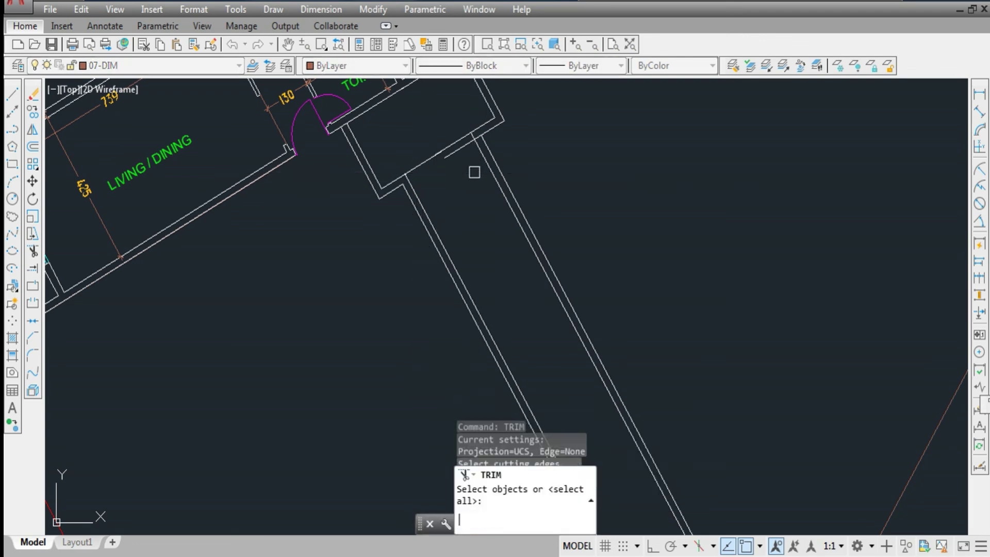
click(458, 147)
key(Return)
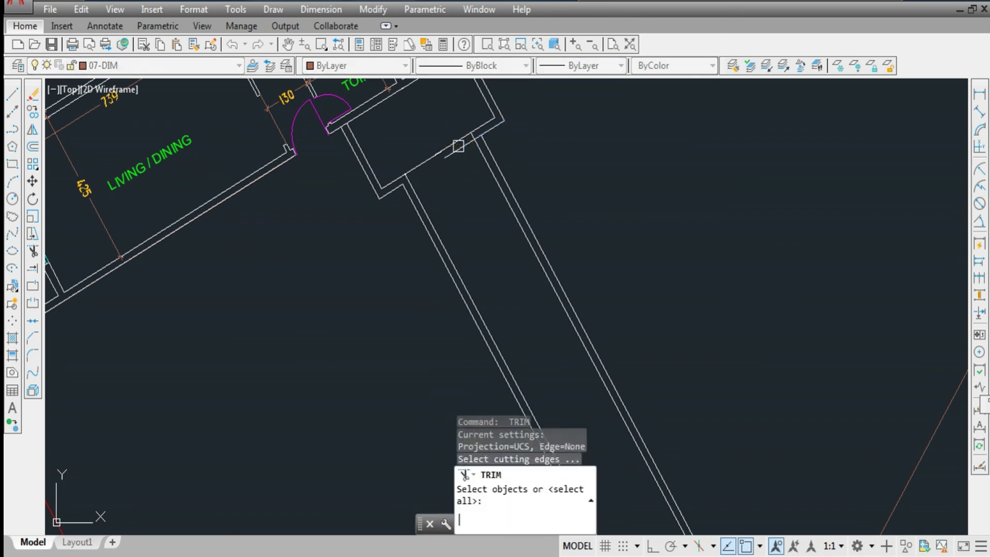
click(462, 143)
scroll(454, 145, up, 4)
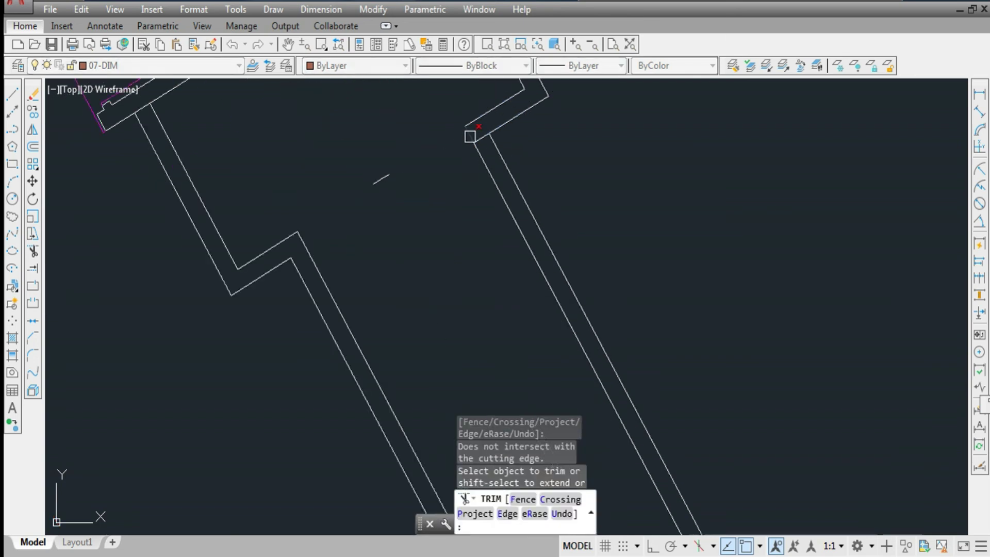
scroll(464, 145, up, 2)
click(487, 147)
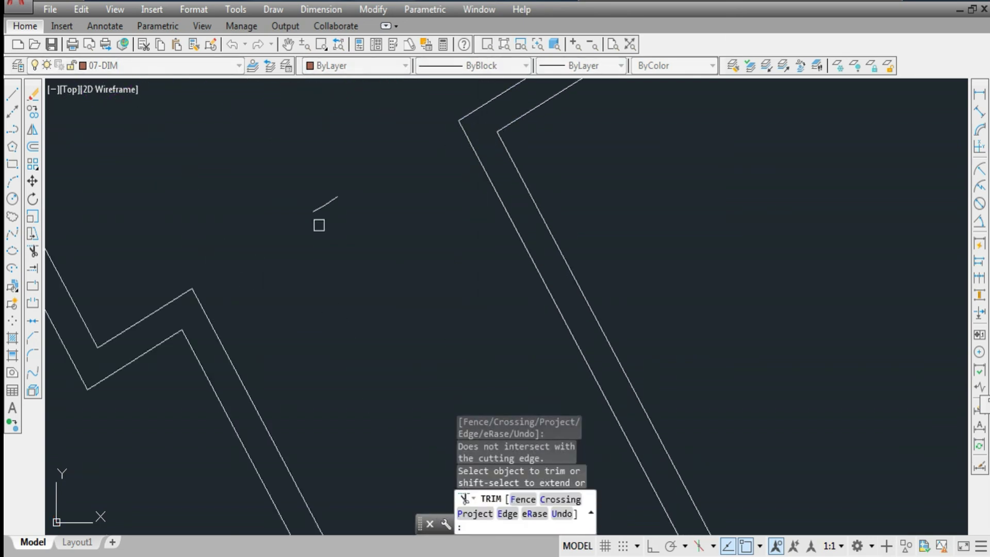
key(Escape)
click(329, 203)
text(e)
key(Return)
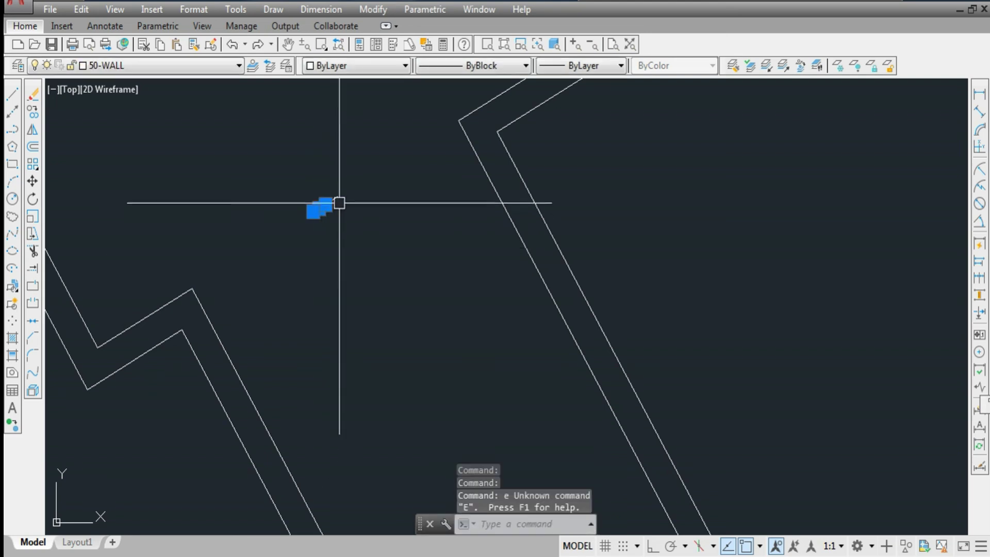
key(Delete)
scroll(367, 189, down, 6)
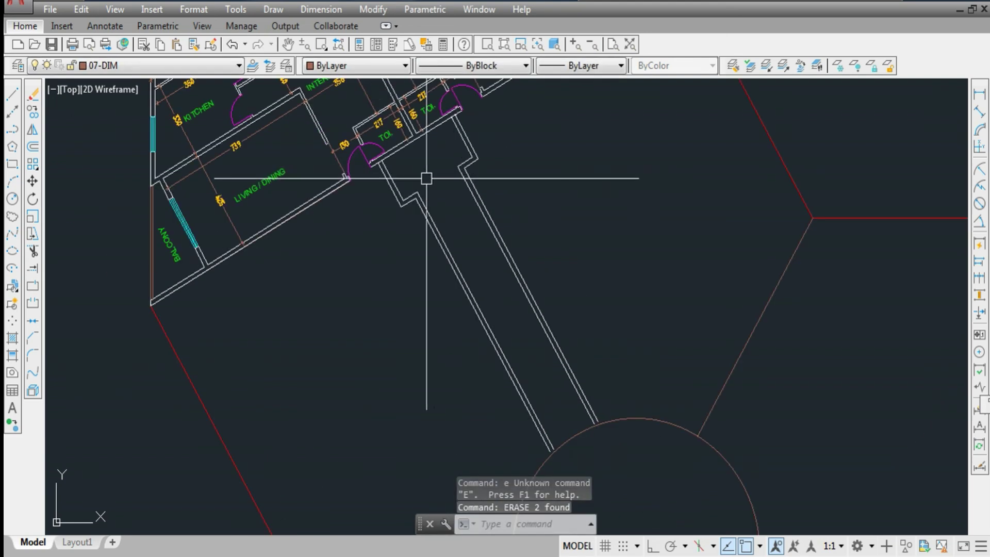
scroll(427, 183, down, 2)
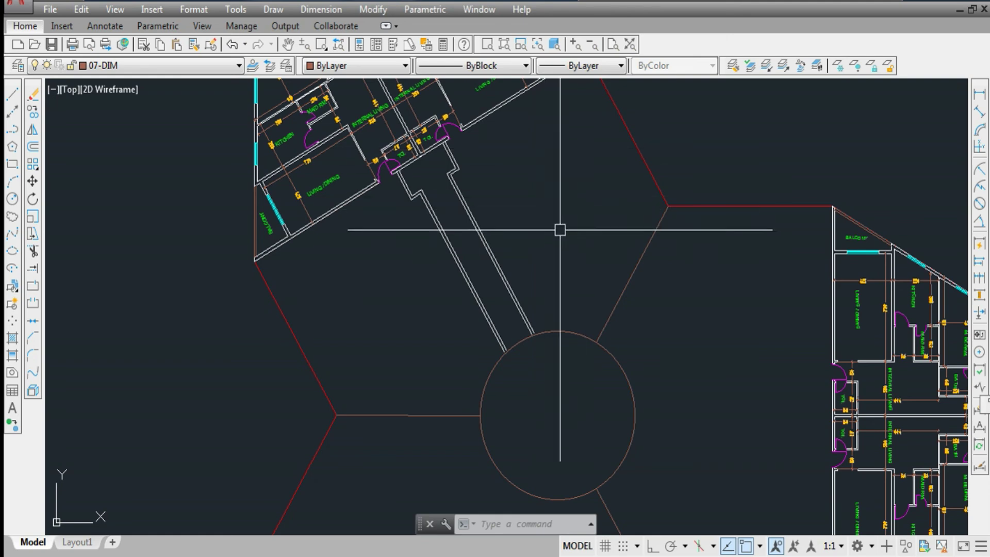
scroll(425, 281, down, 1)
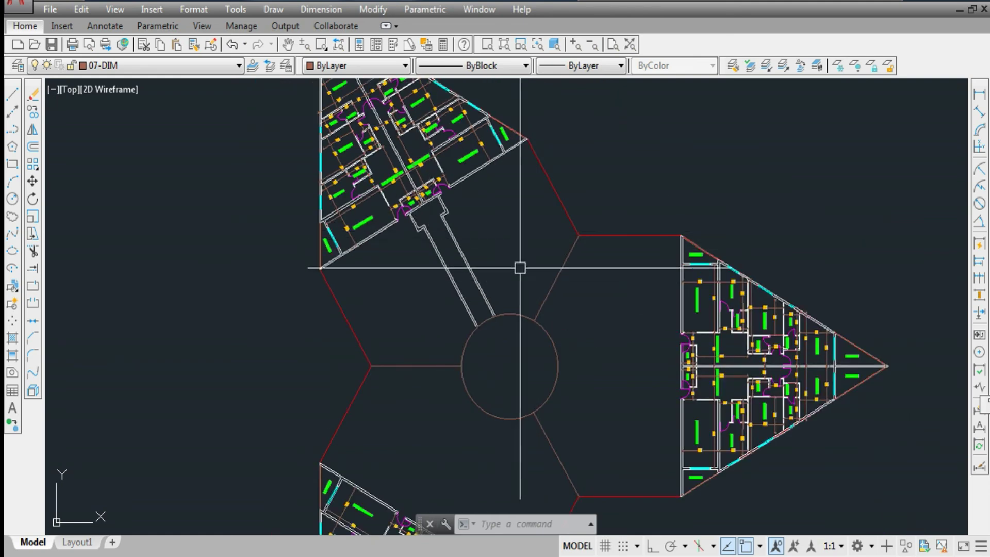
scroll(539, 205, down, 1)
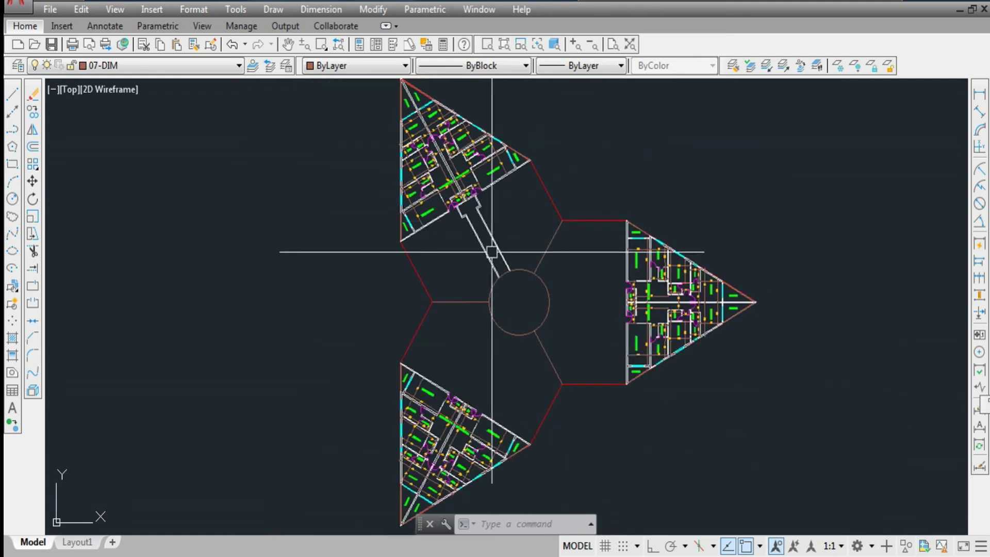